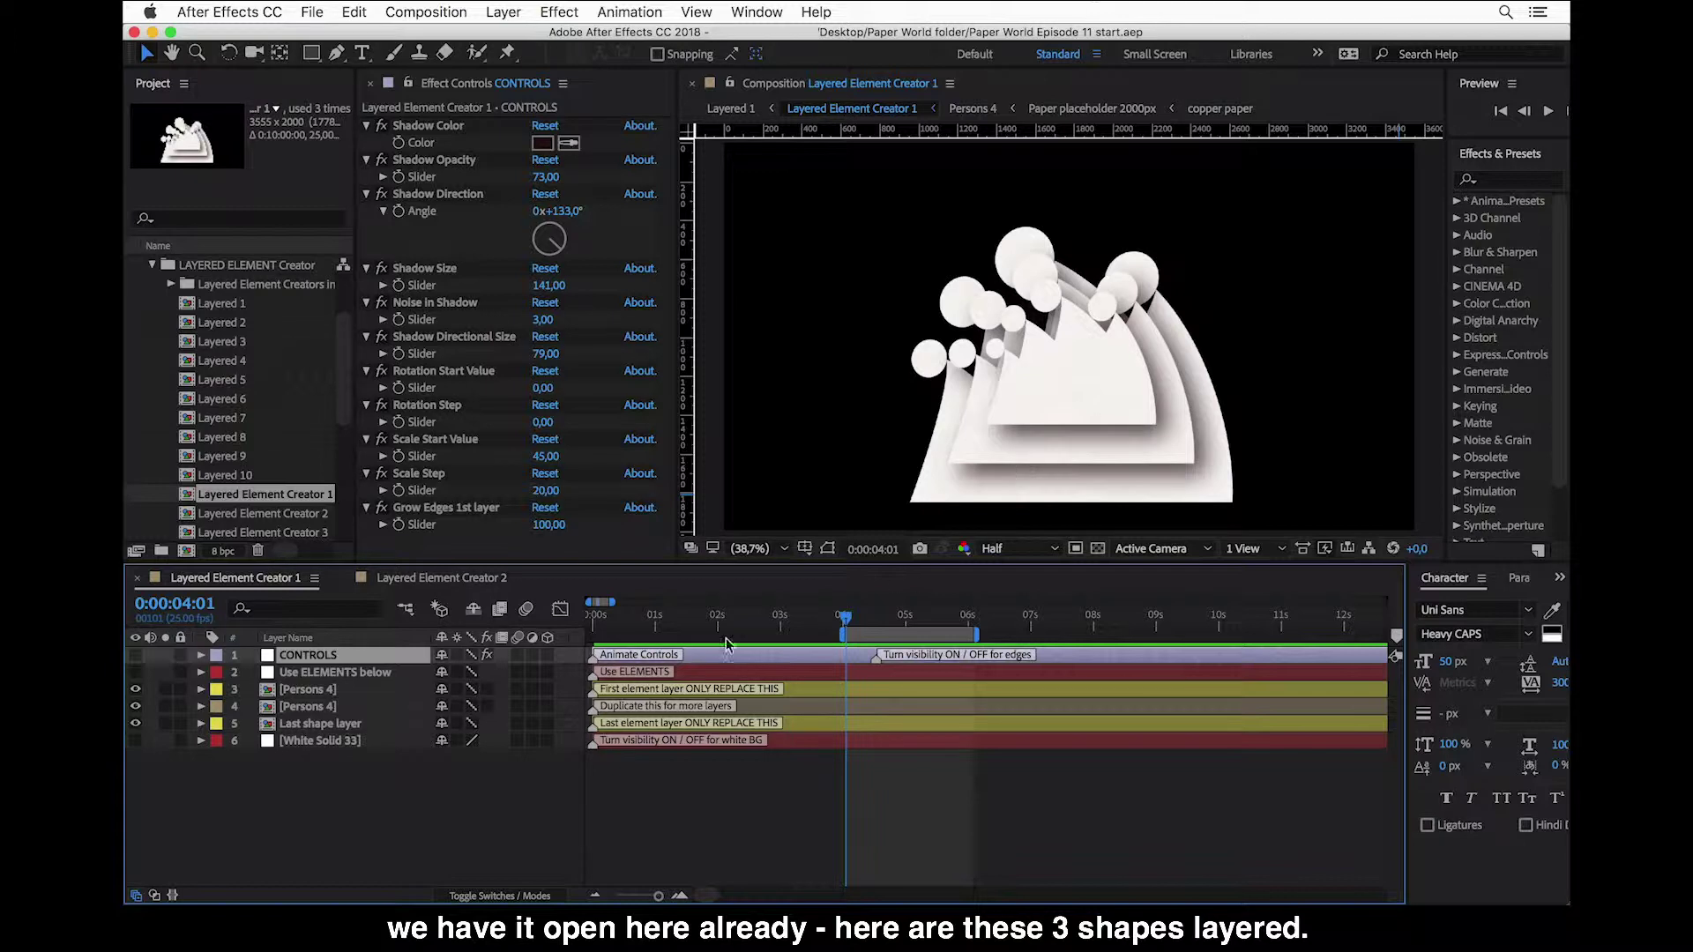
- Replace the first, middle and last element layers of Layered Element Creator 1 with the Custom 5 composition from the custom elements
left_click(295, 639)
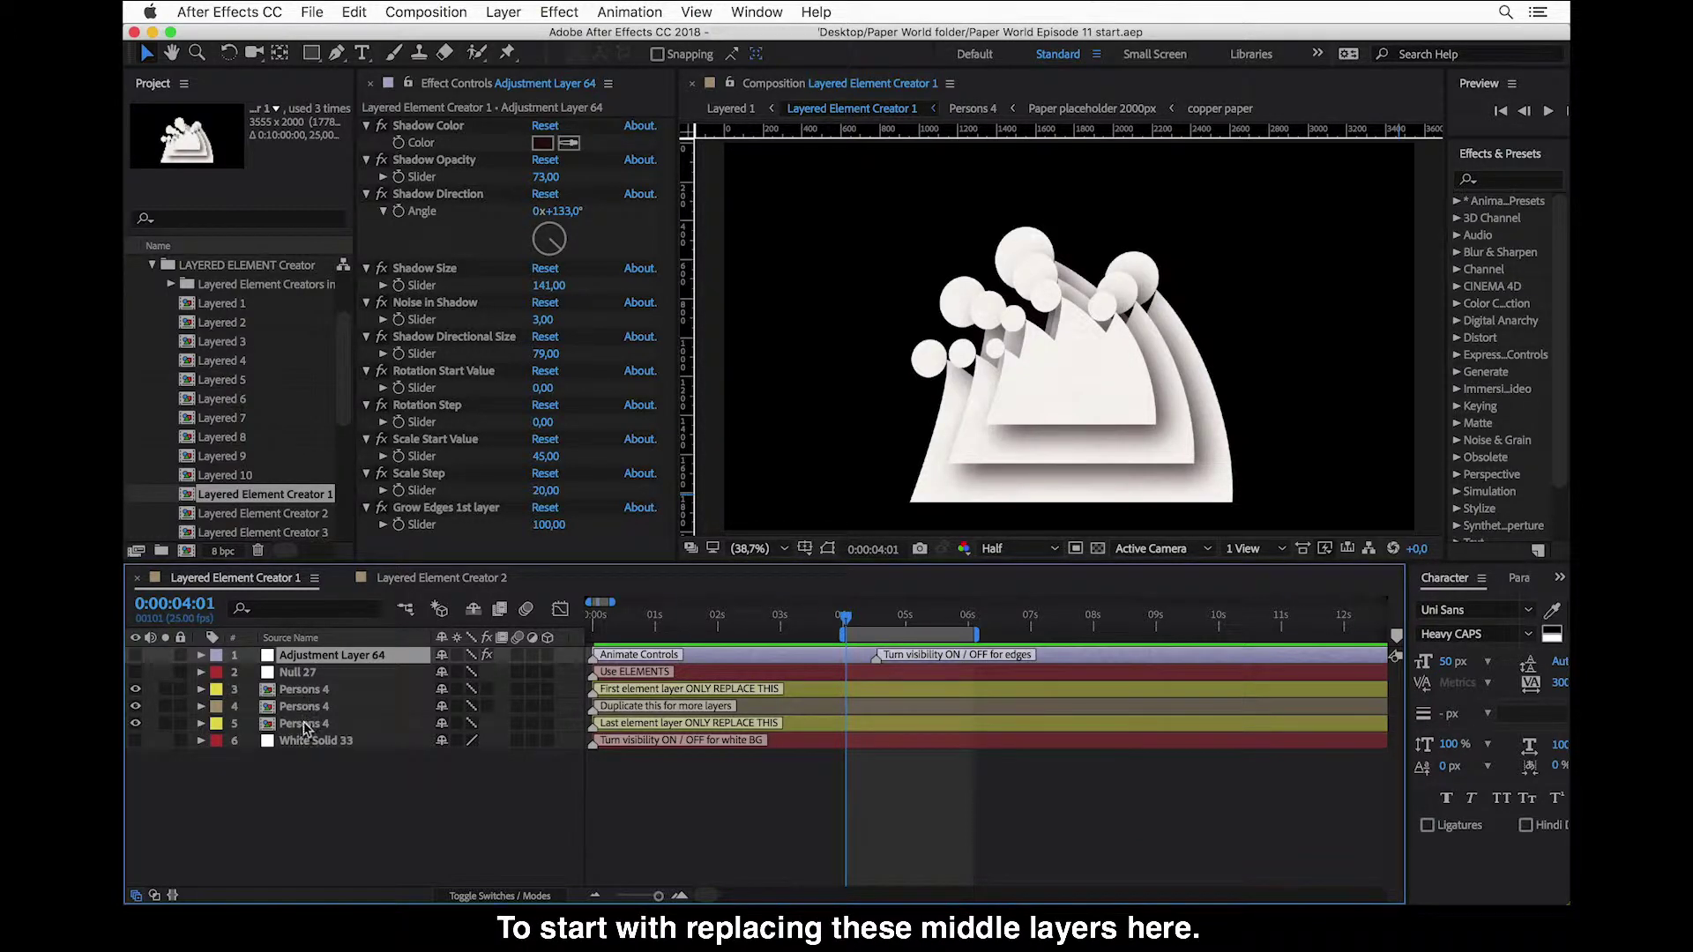
left_click(301, 638)
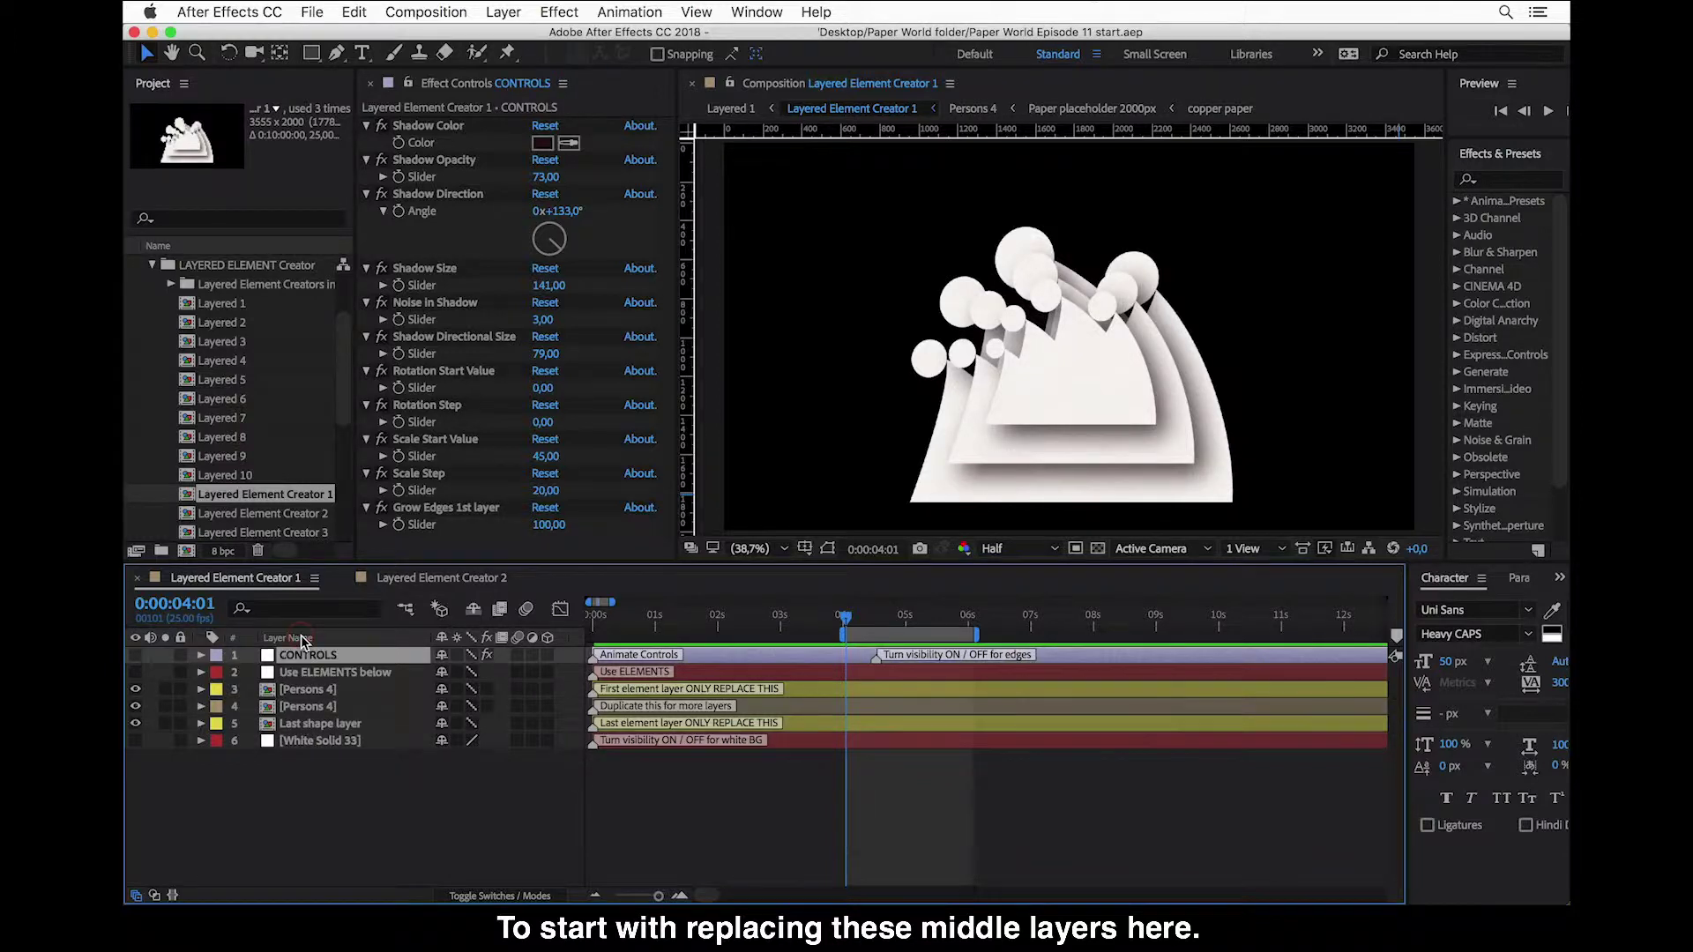
left_click(310, 691)
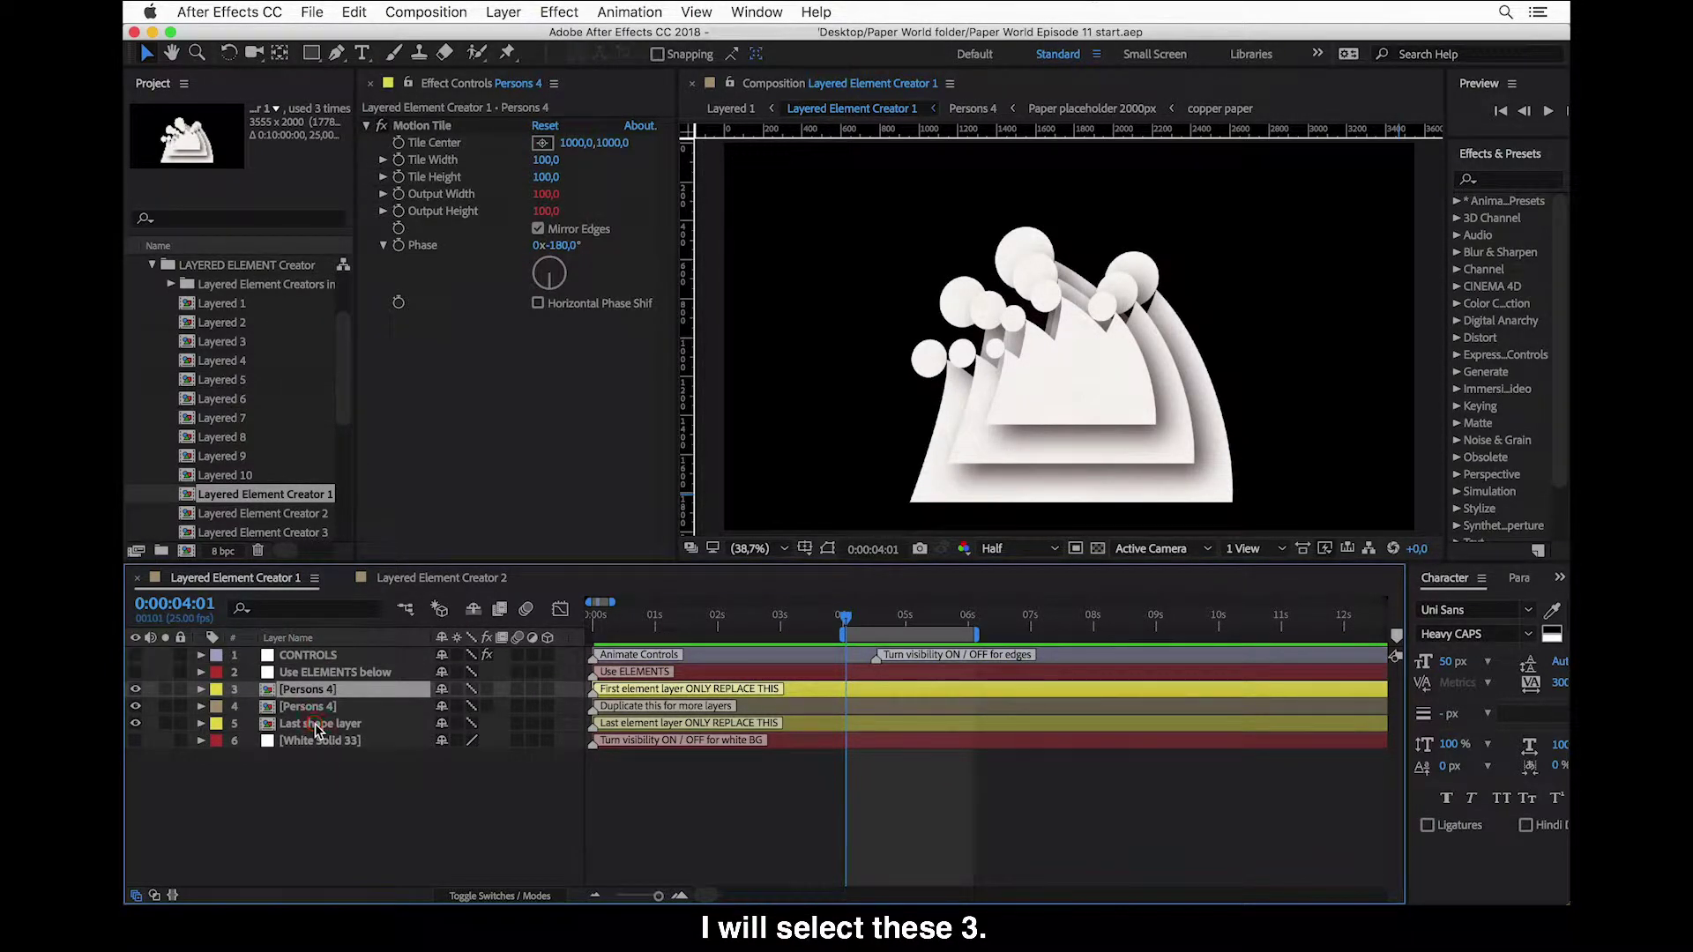
left_click(317, 725, "shift")
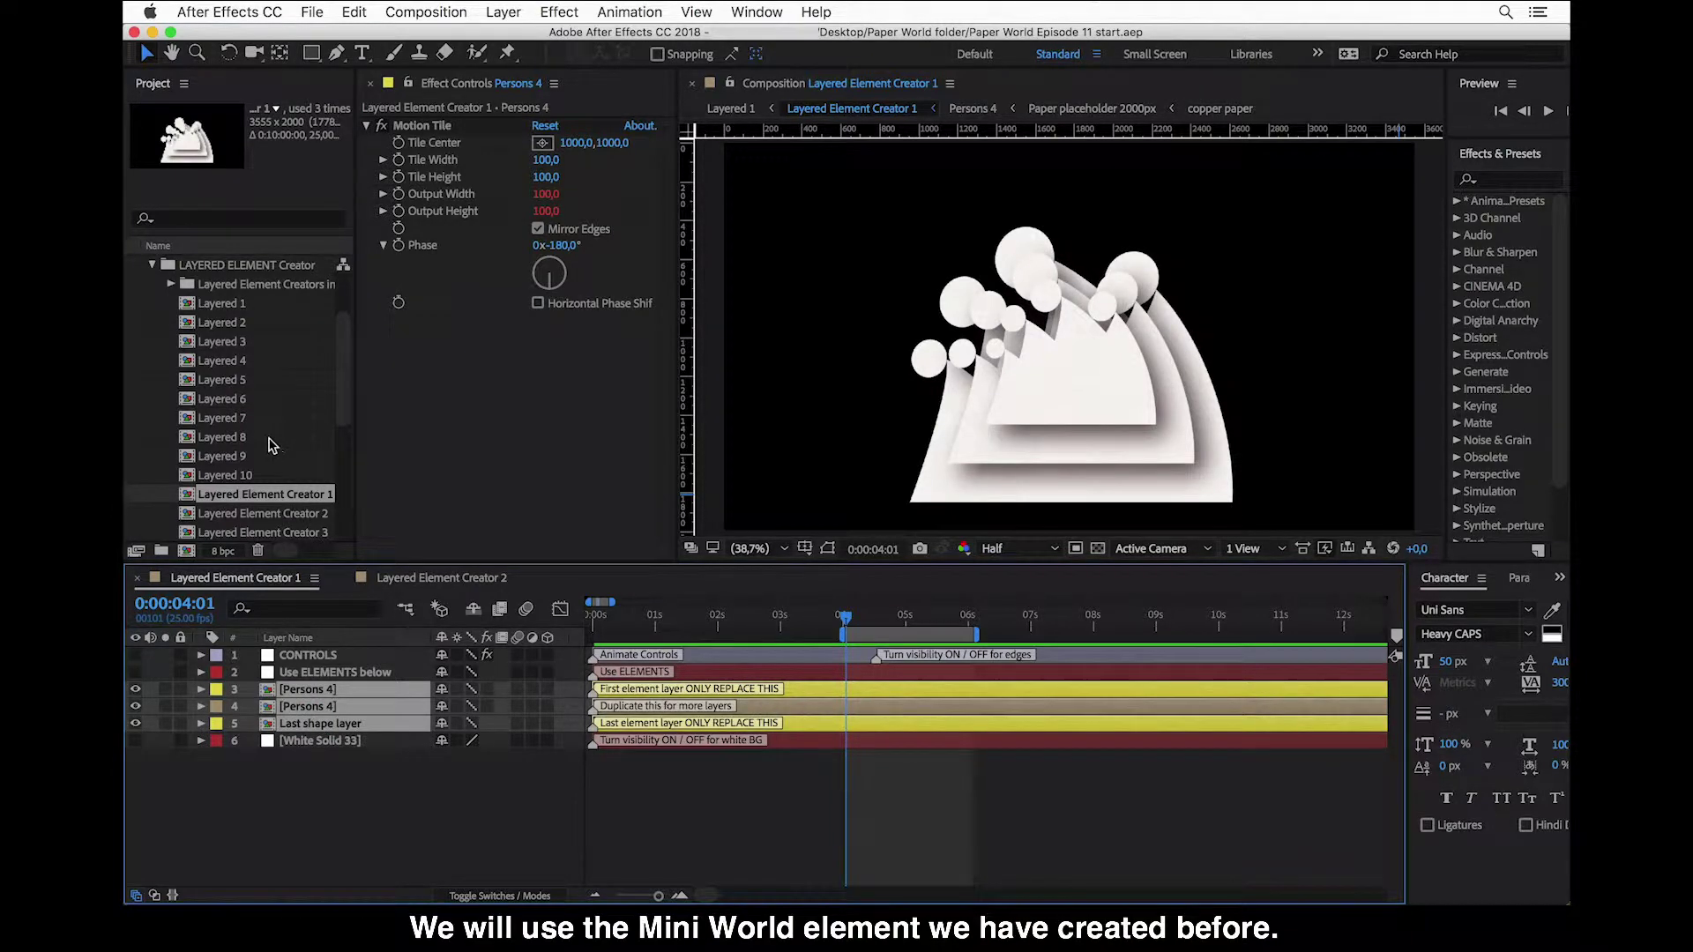
scroll(265, 416, "up", 2)
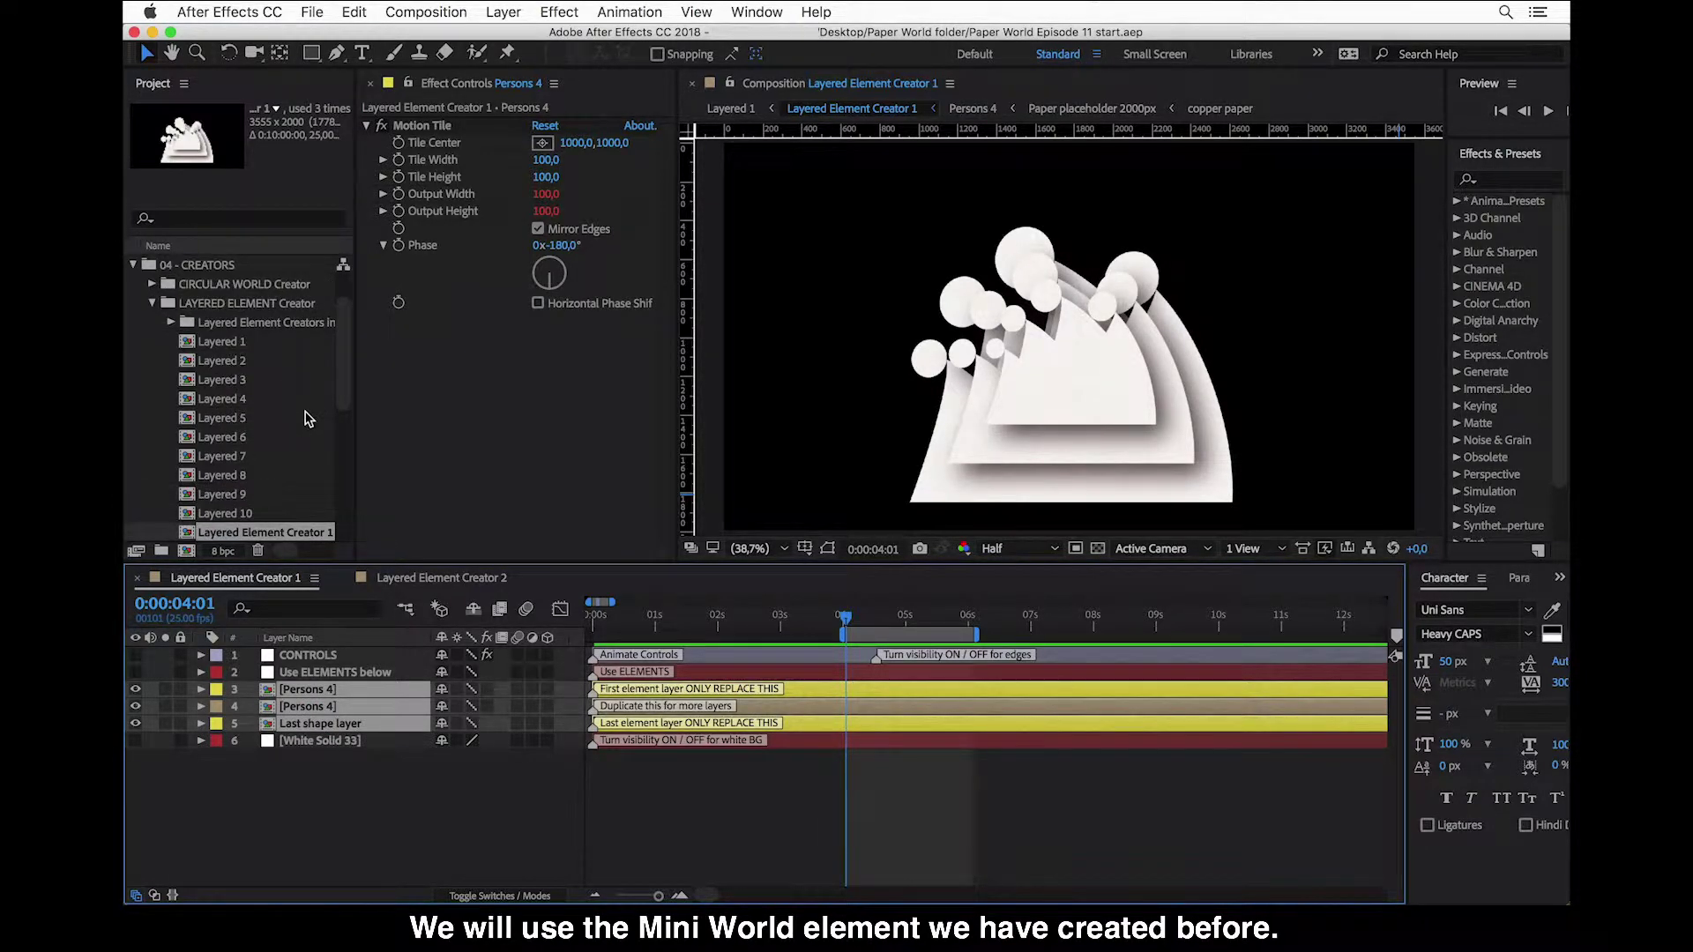
left_click(154, 305)
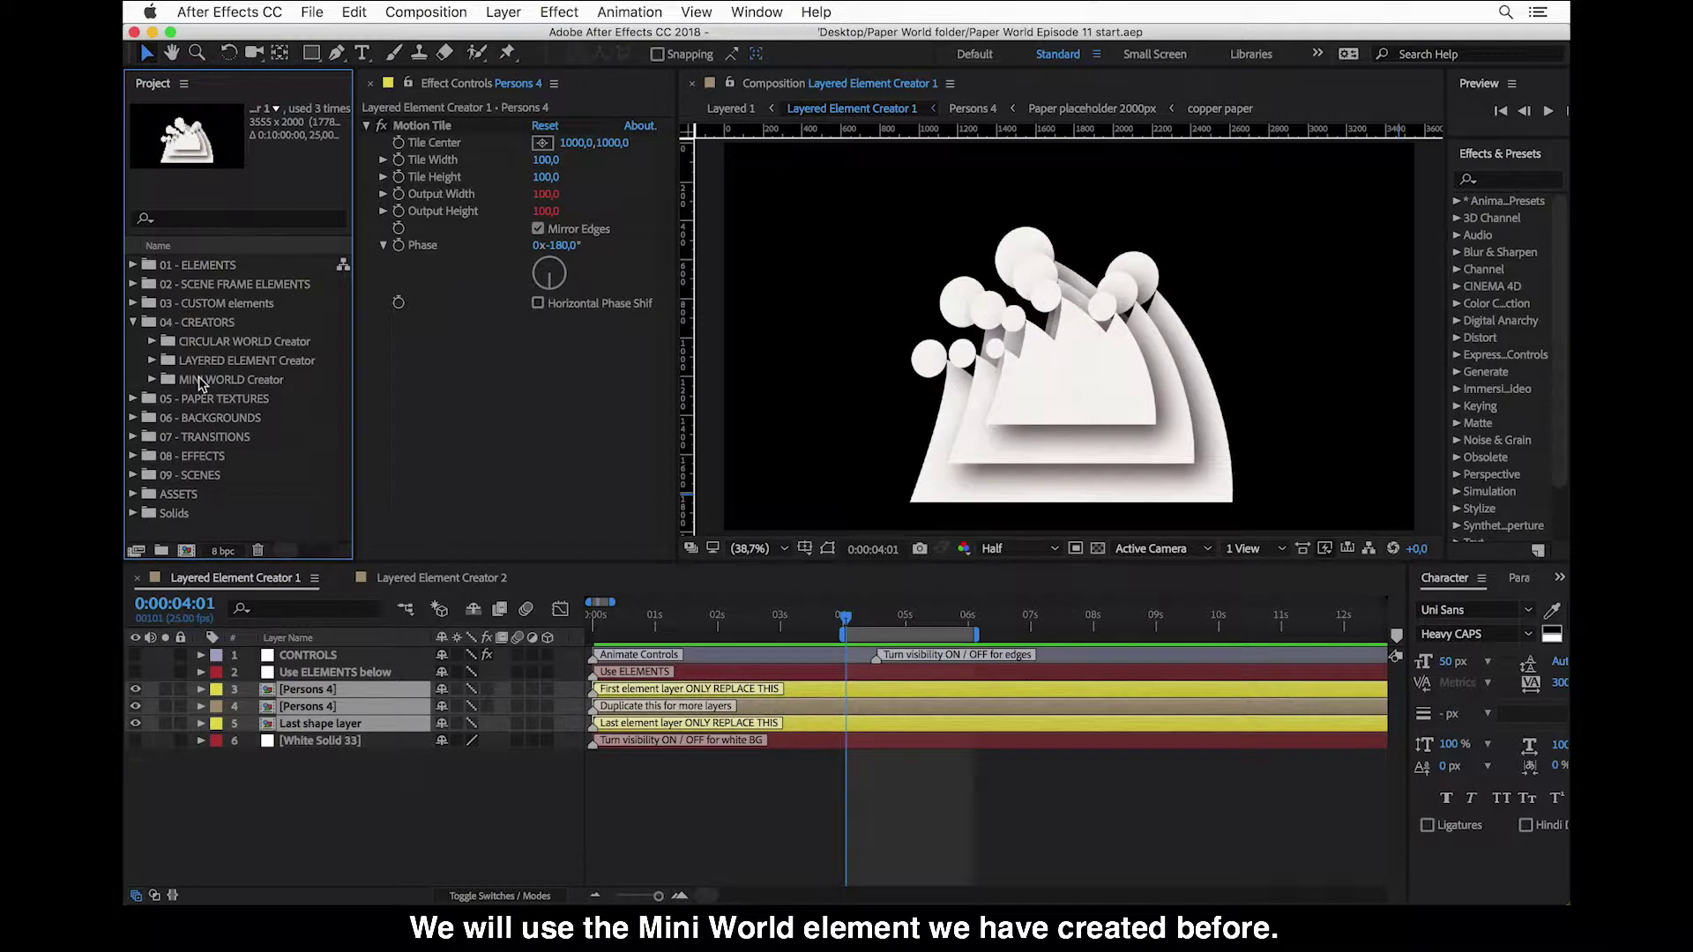
left_click(198, 305)
key("Right")
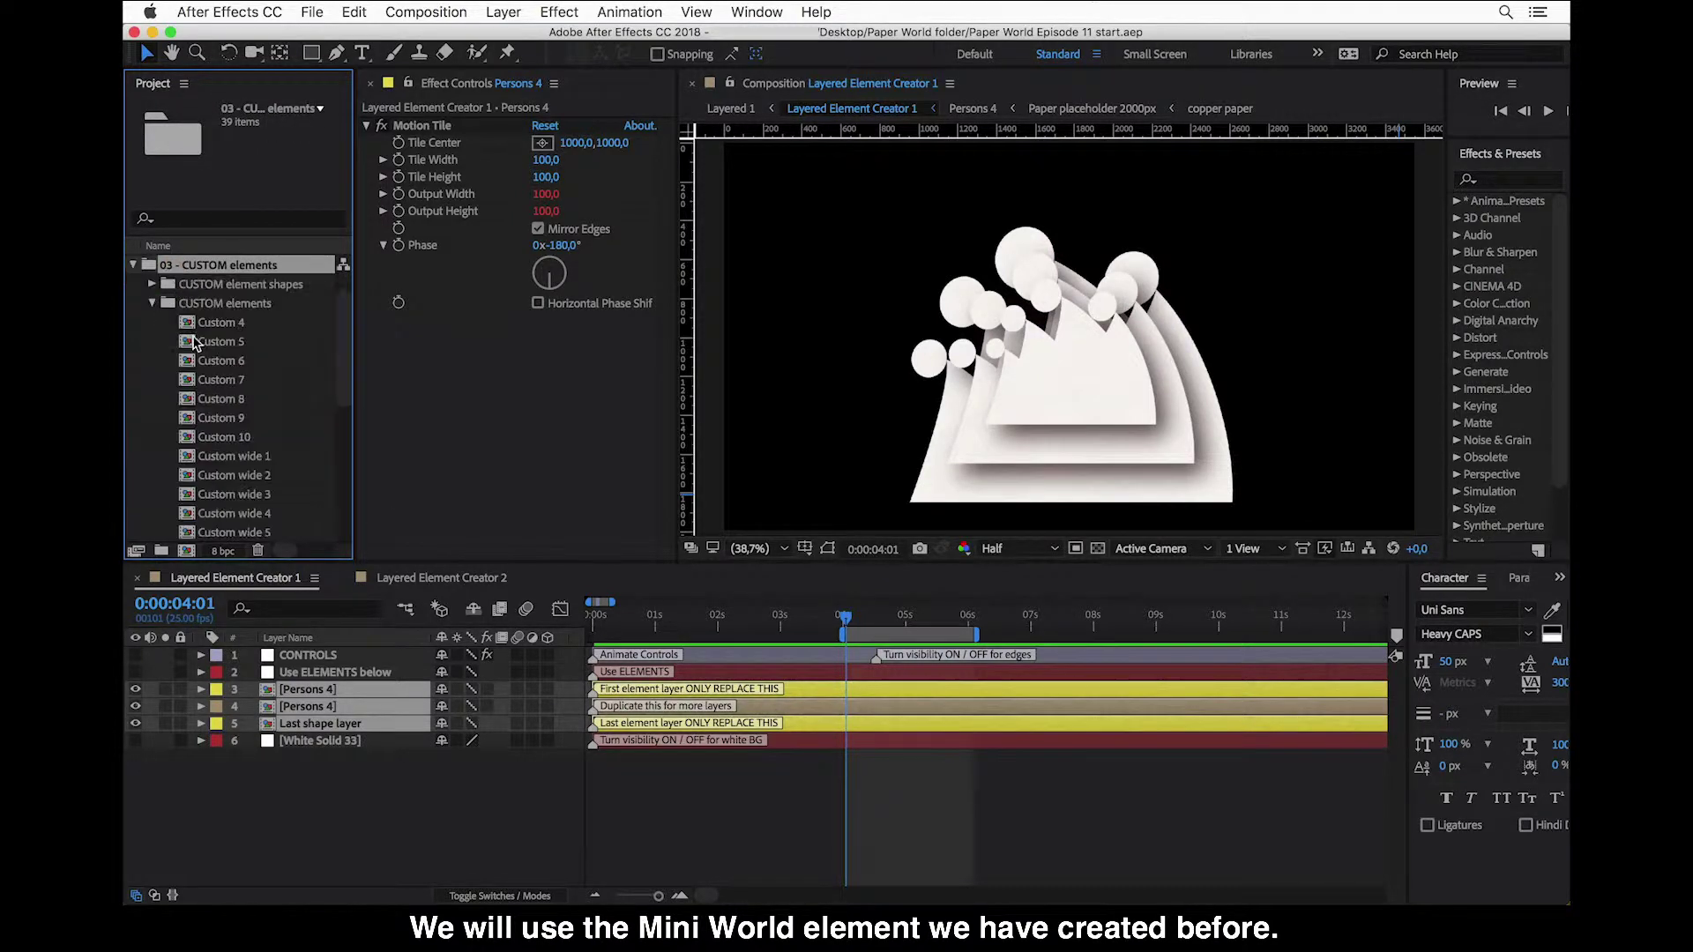
left_click(228, 346)
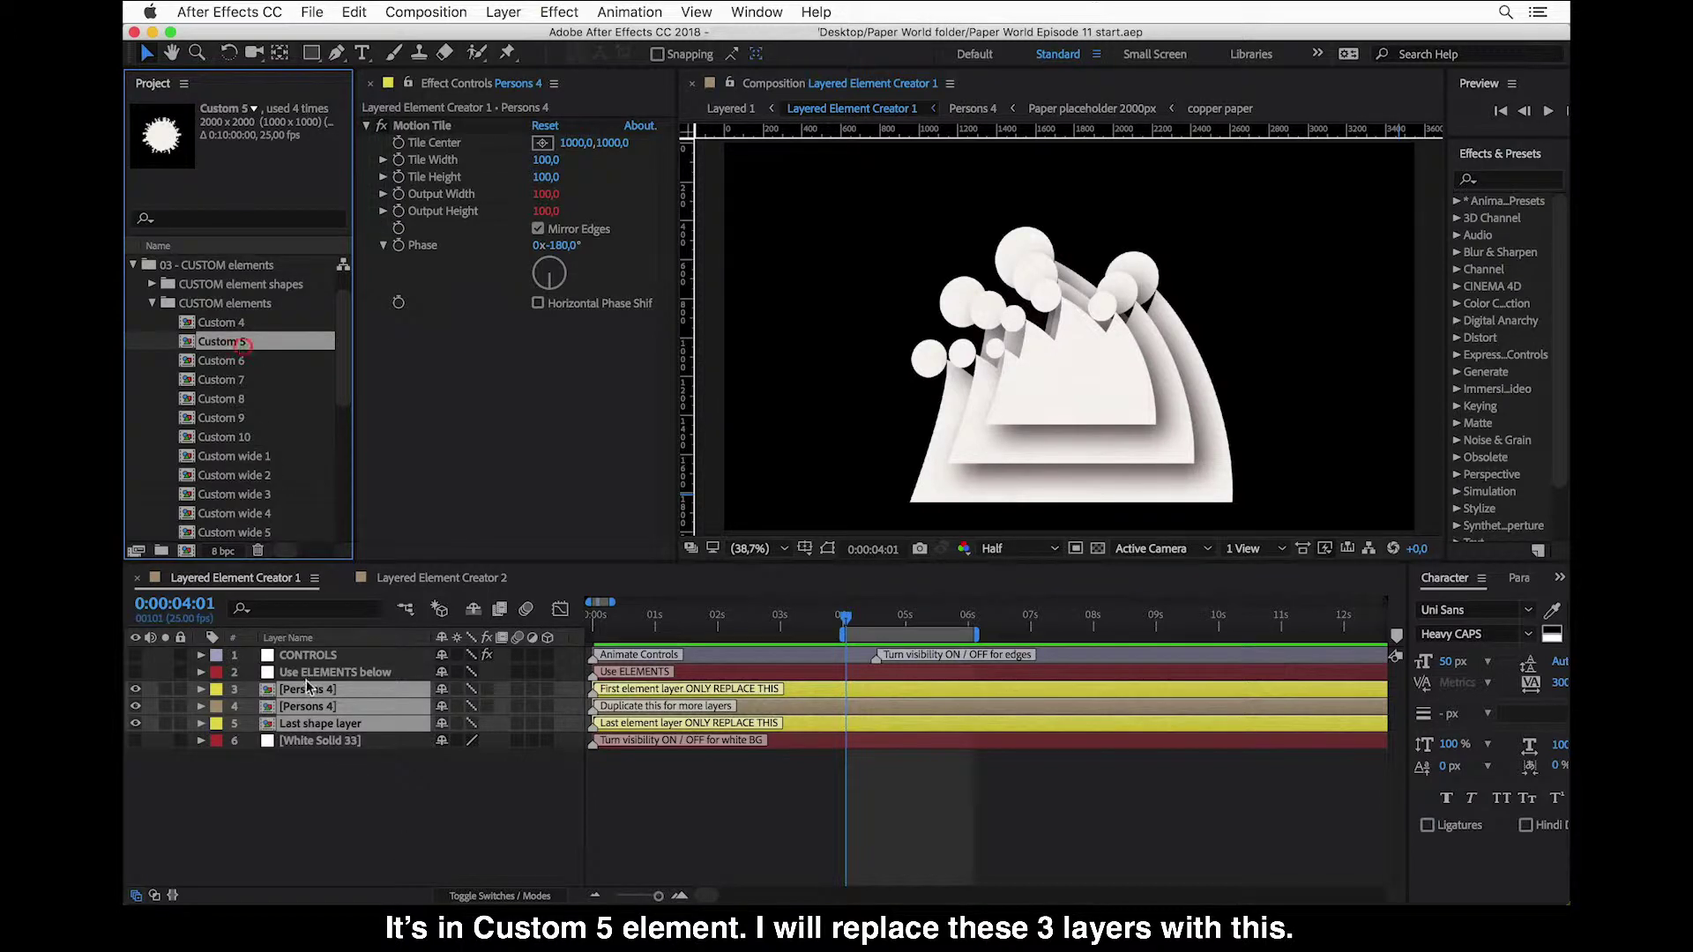
left_click_drag(243, 347, 322, 708)
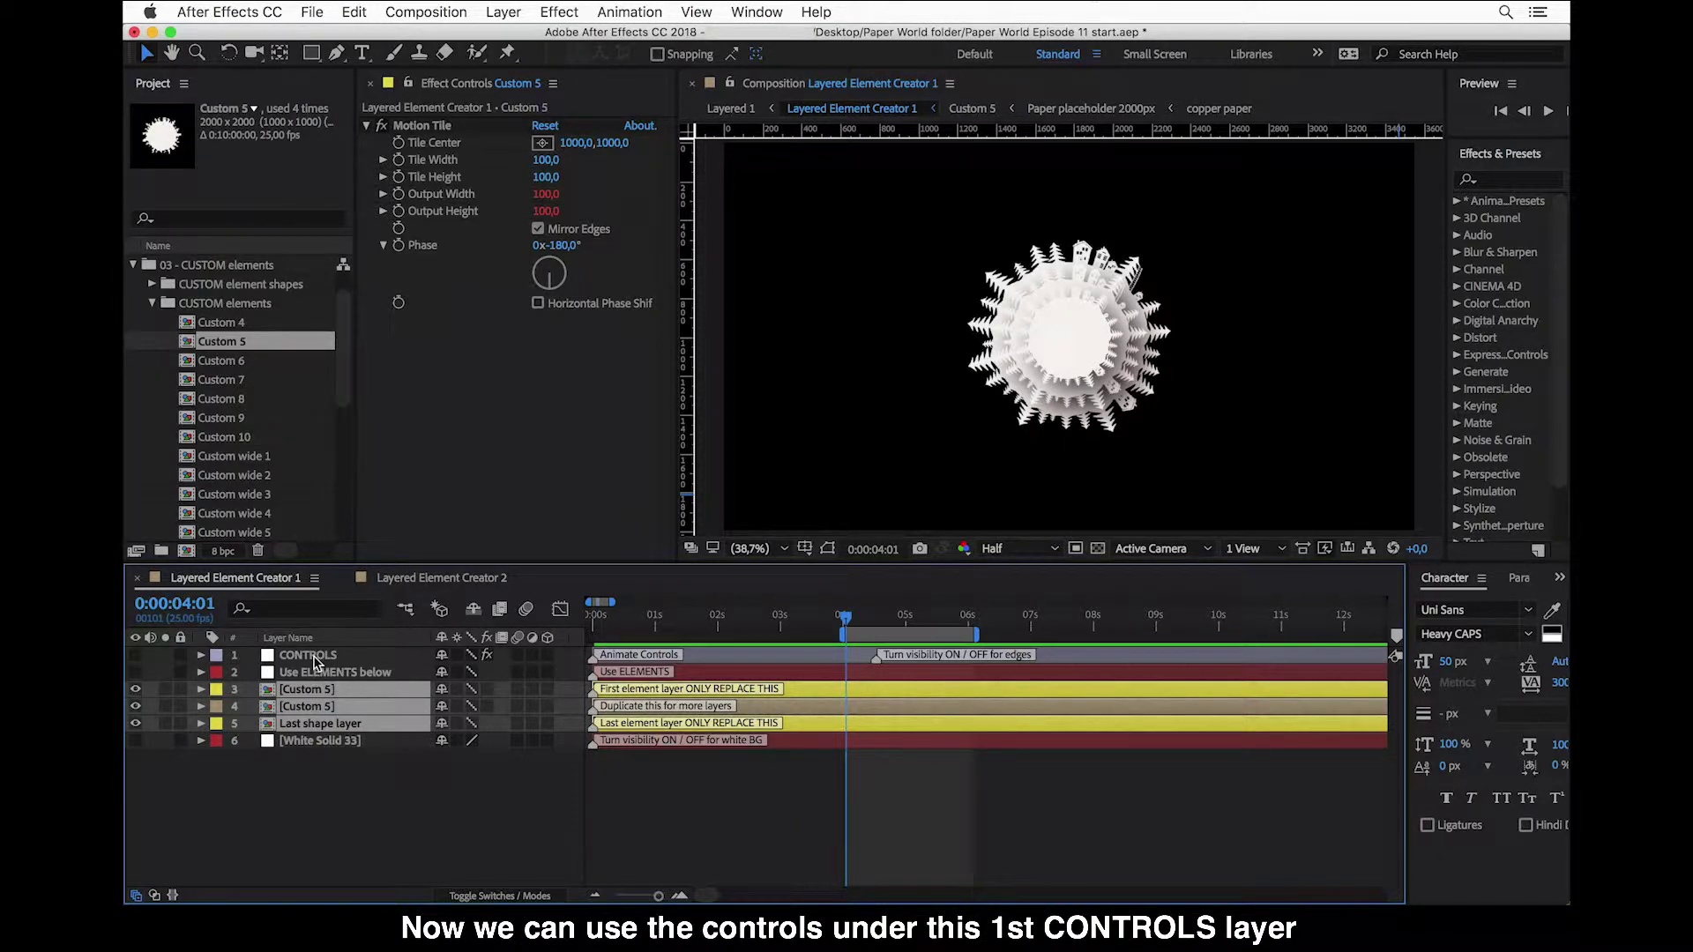
- Set the Rotation Start Value on the CONTROLS layer to 90
left_click(315, 661)
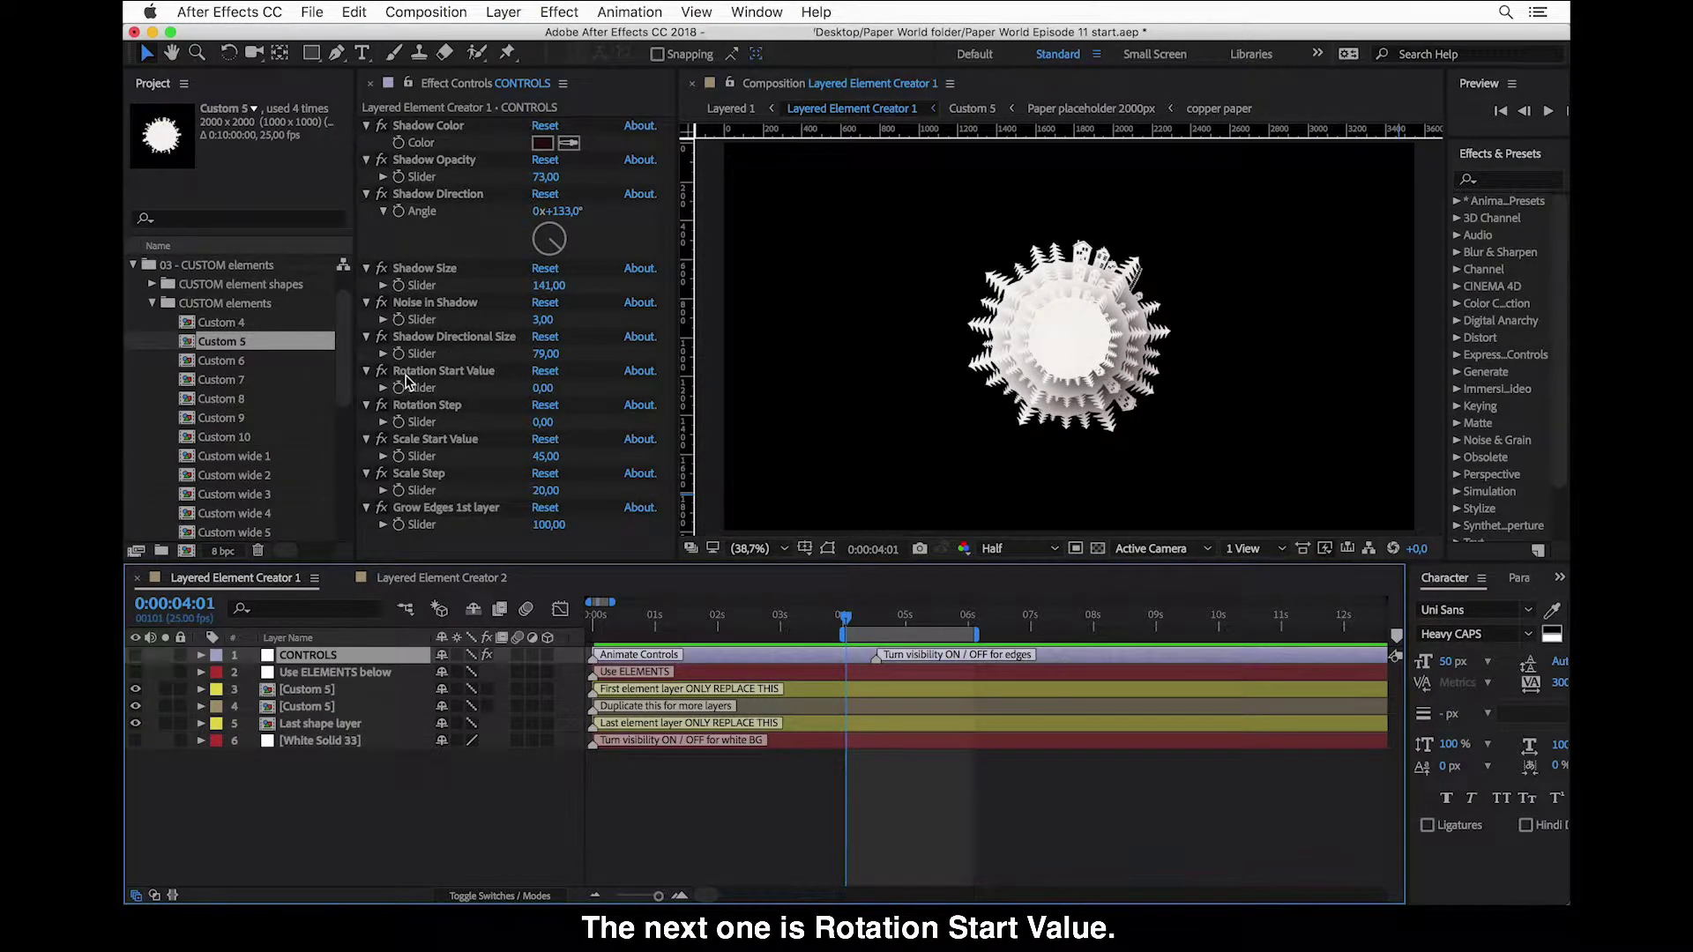
left_click(541, 388)
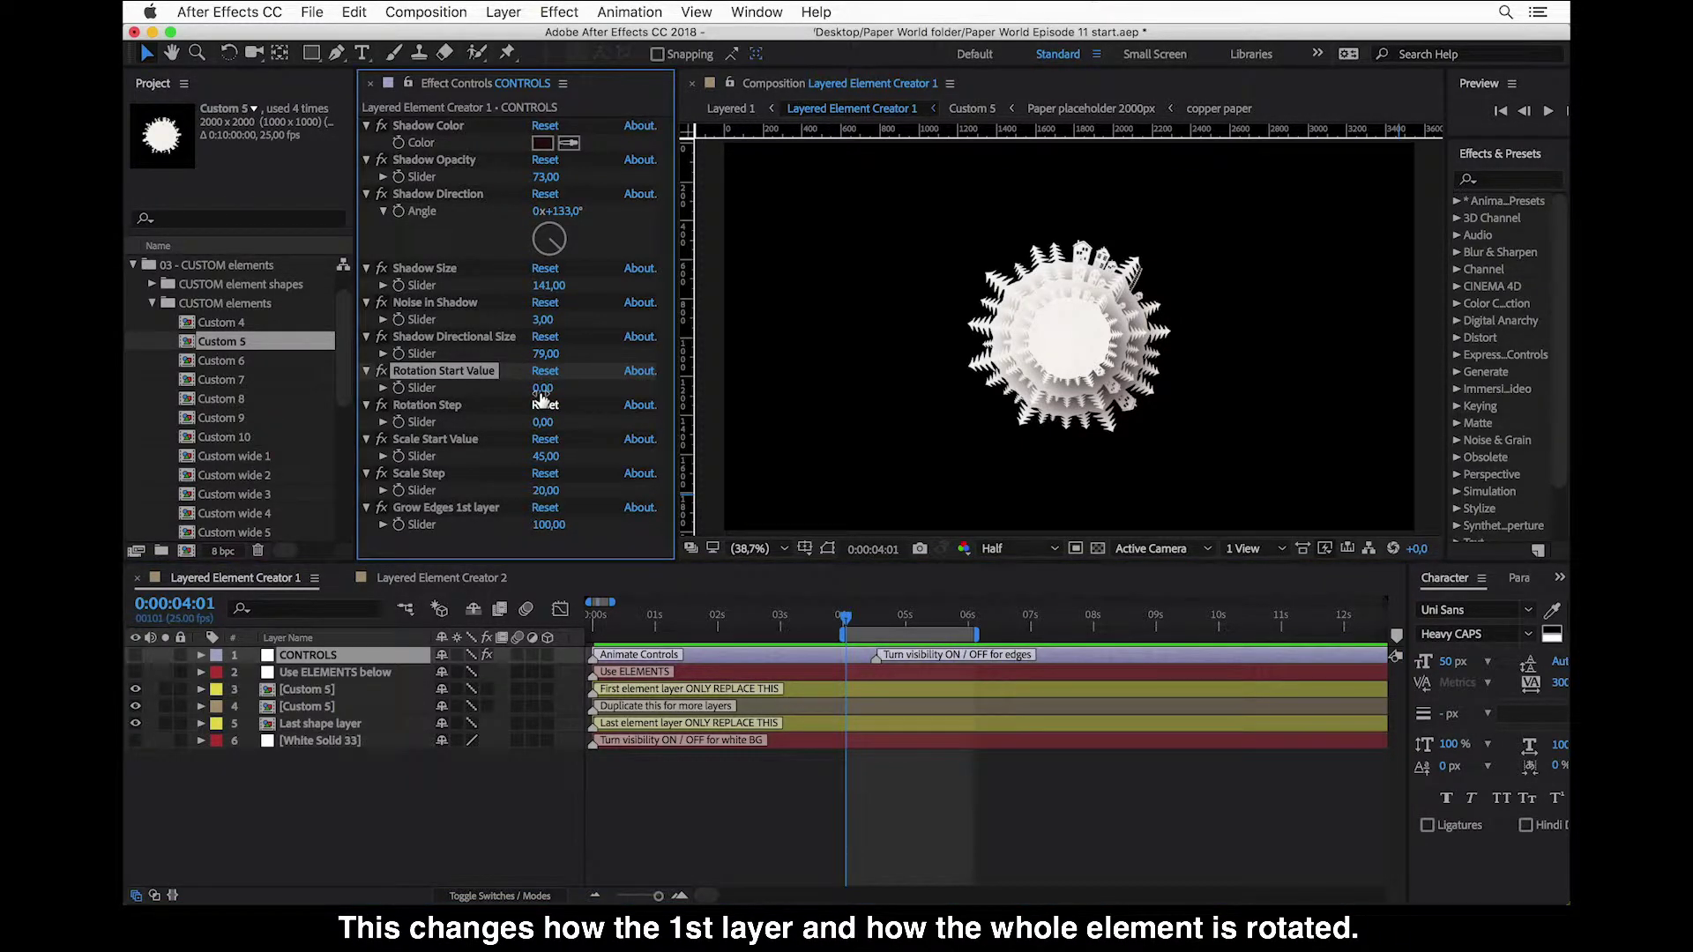
left_click(542, 391)
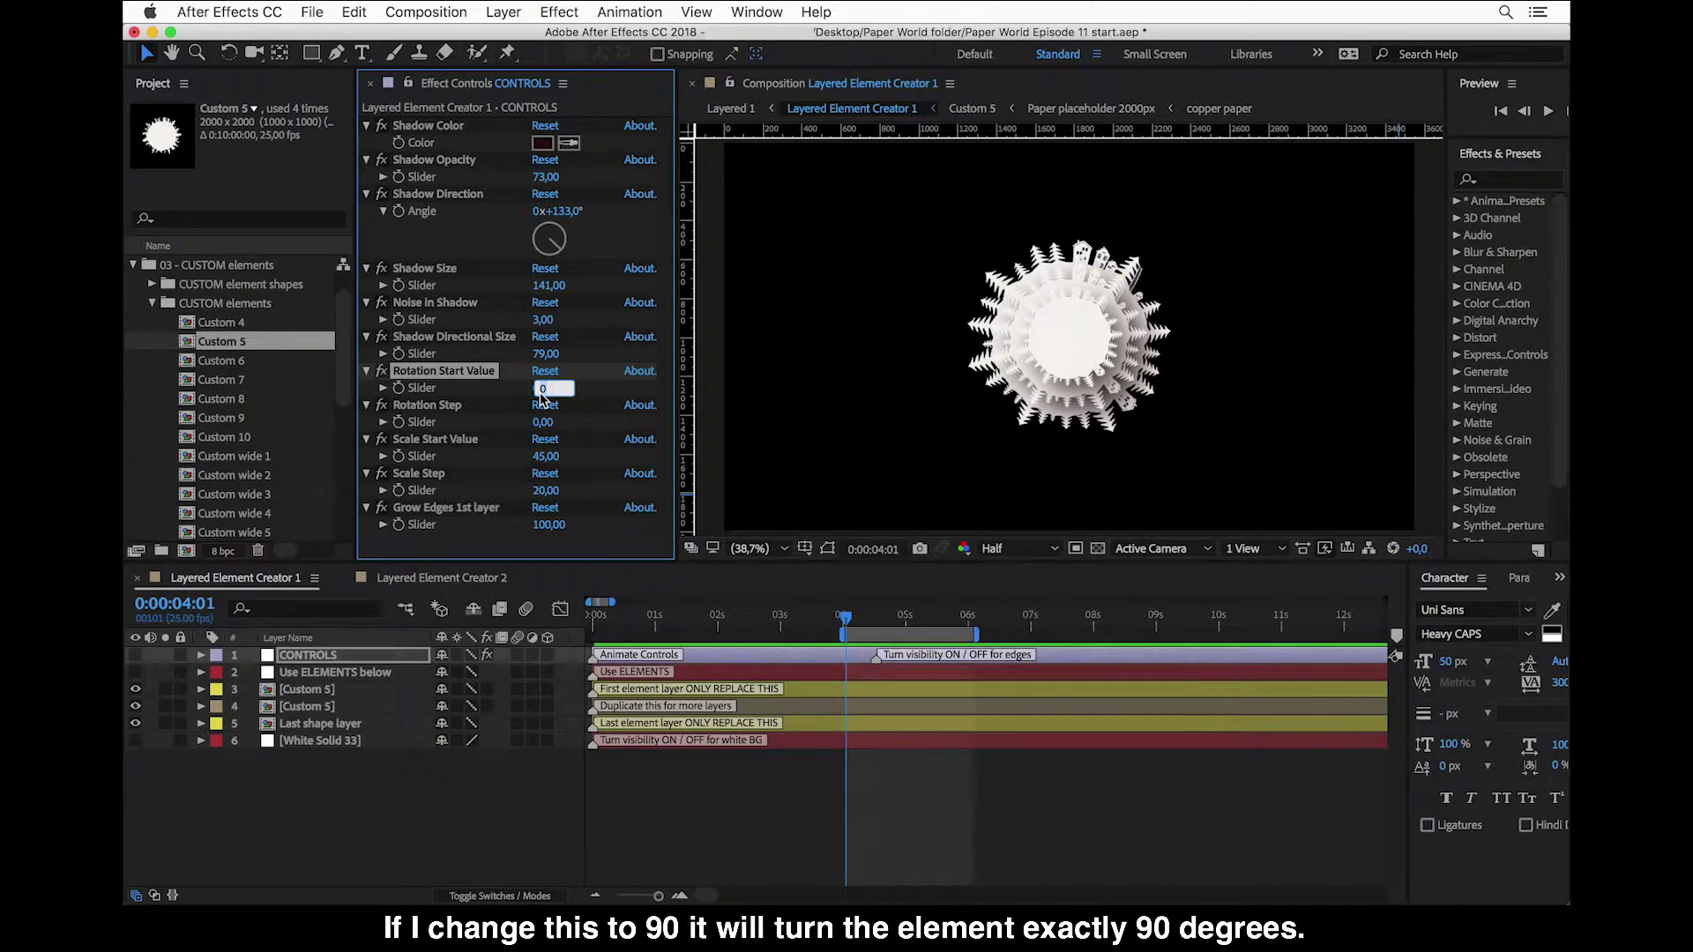
type("90")
key("Return")
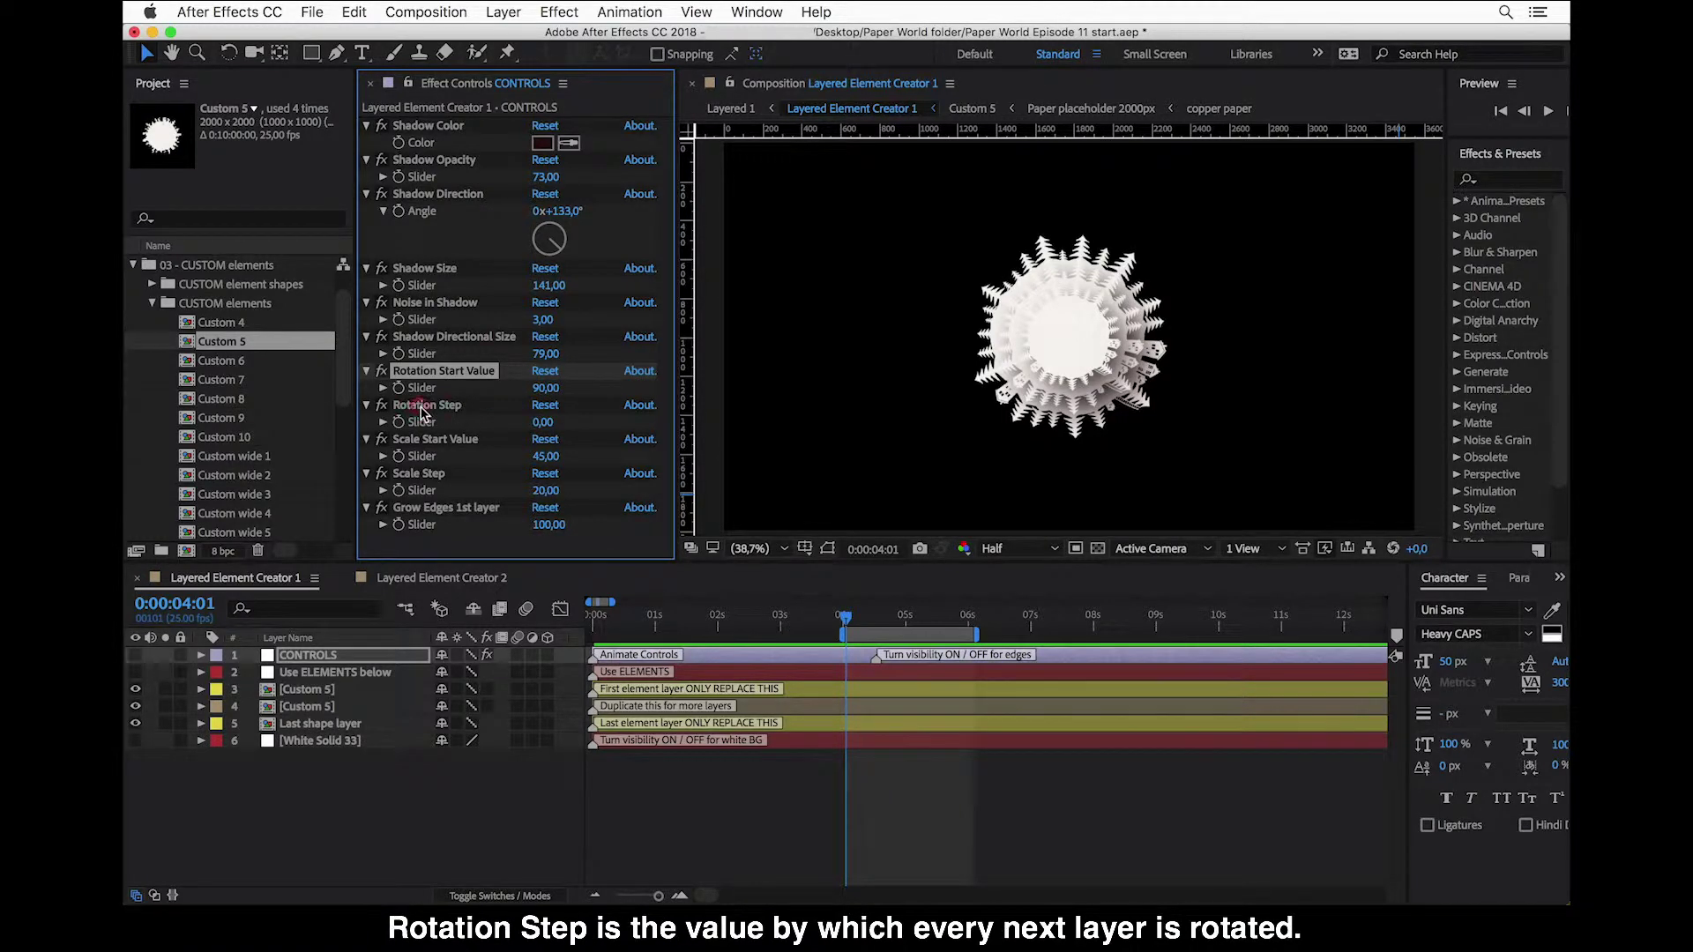
- Set the Scale Start Value on the CONTROLS layer to 70
left_click(386, 410)
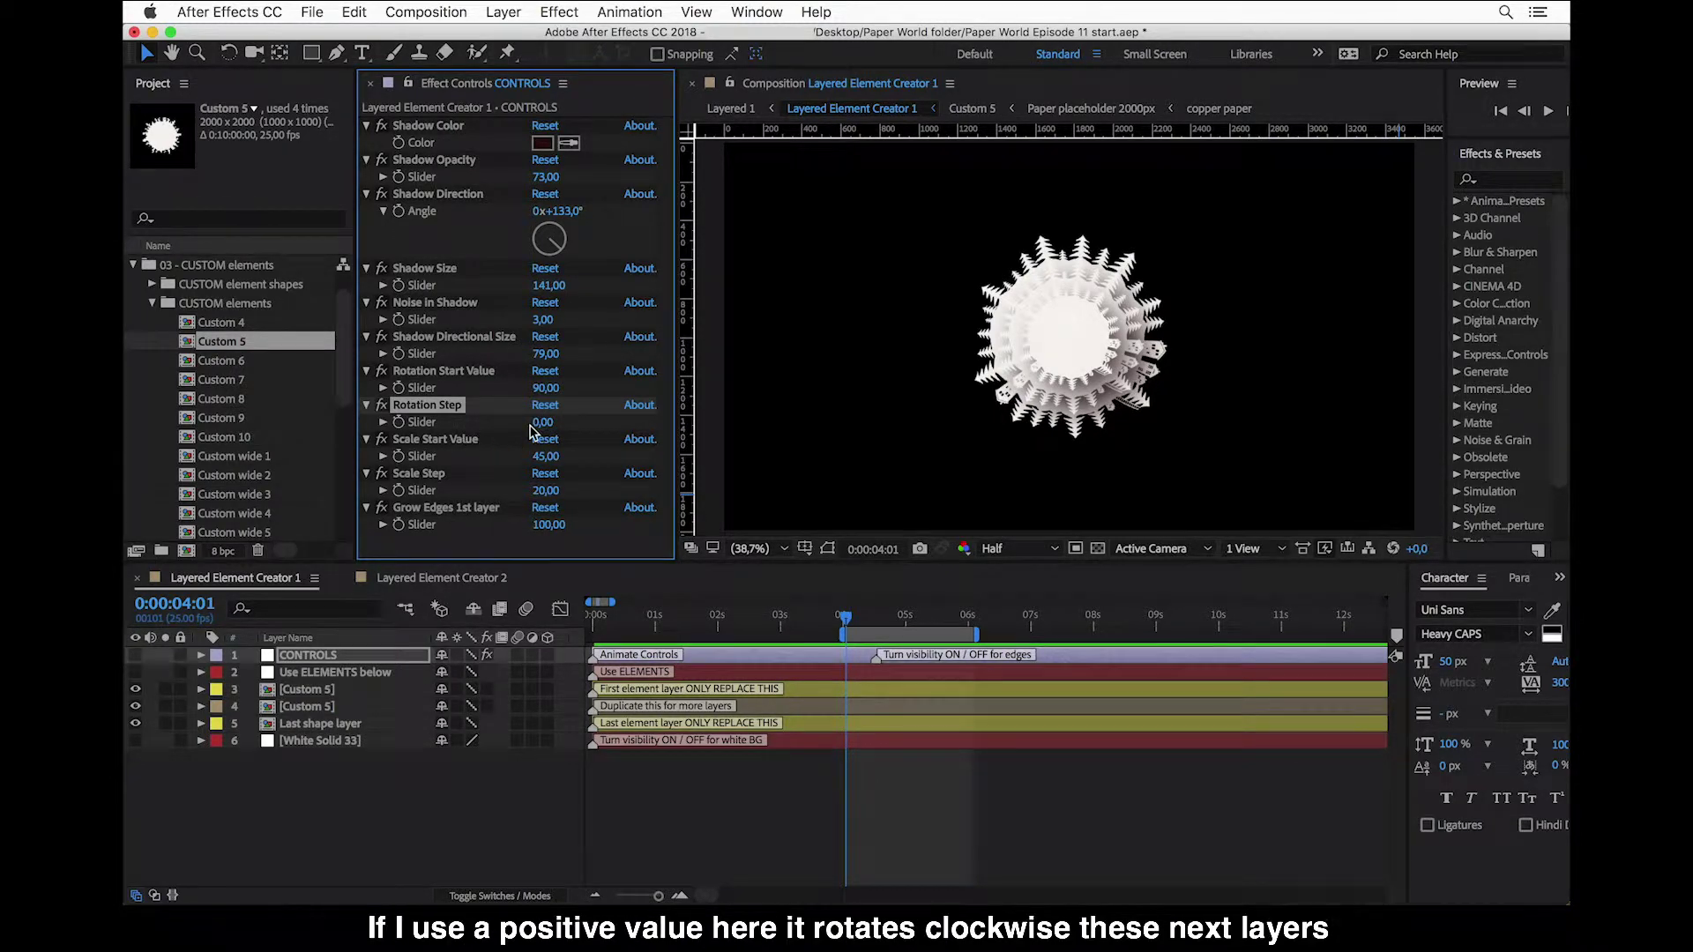
left_click(460, 443)
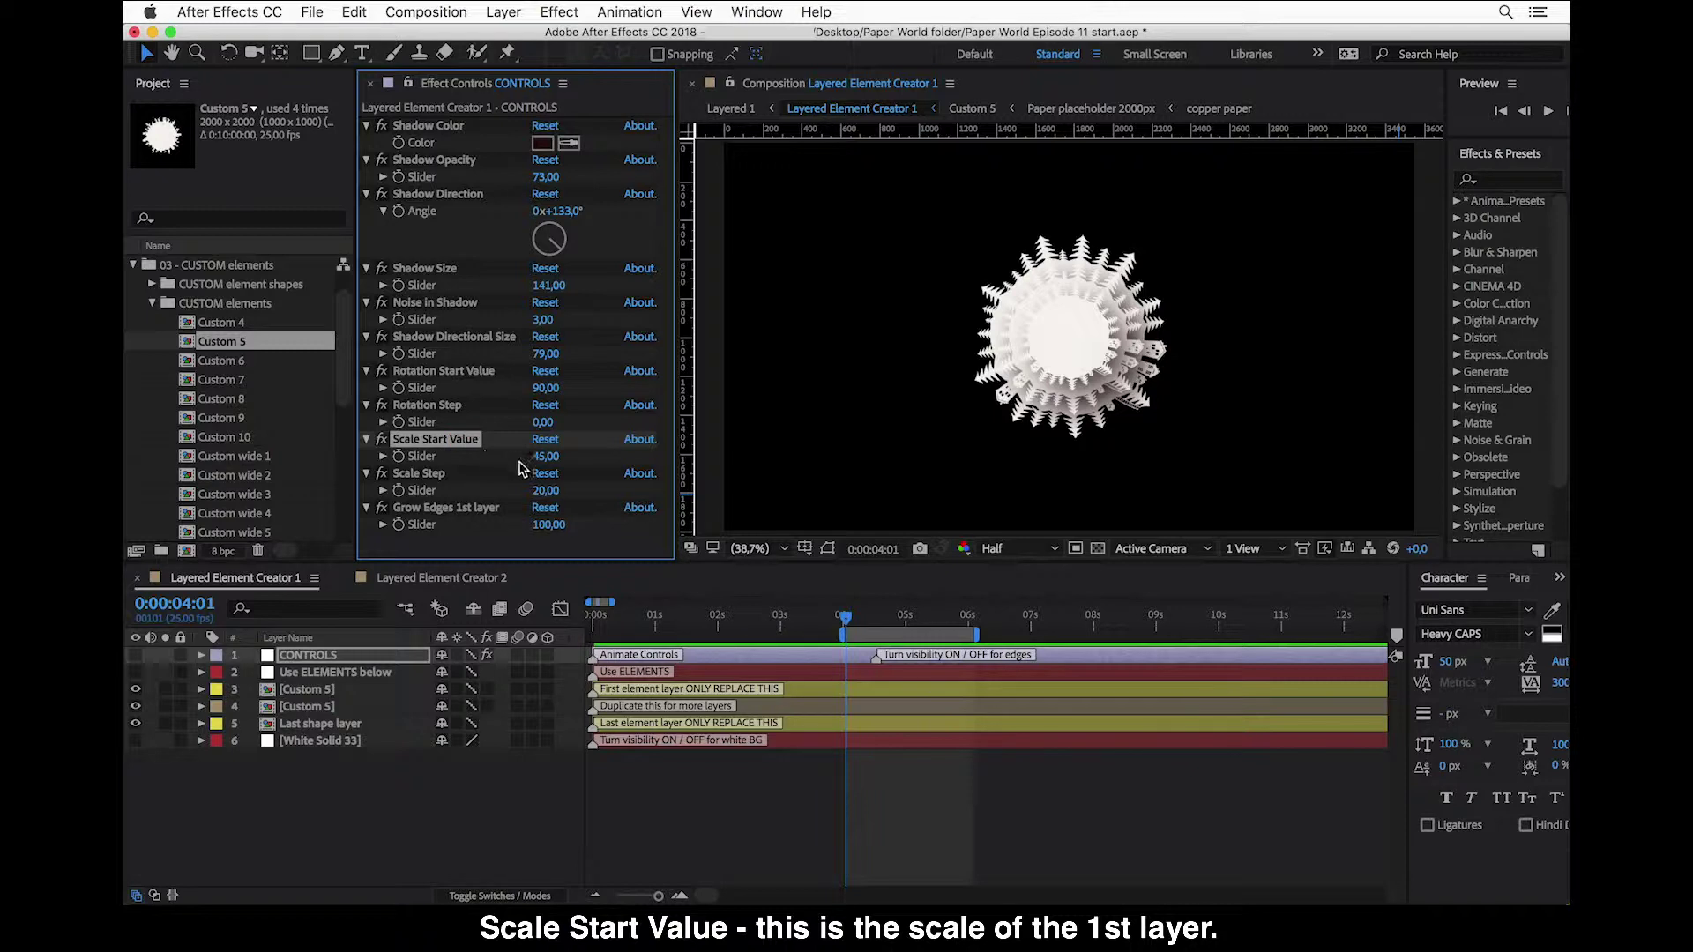
left_click_drag(541, 465, 540, 465)
left_click(541, 457)
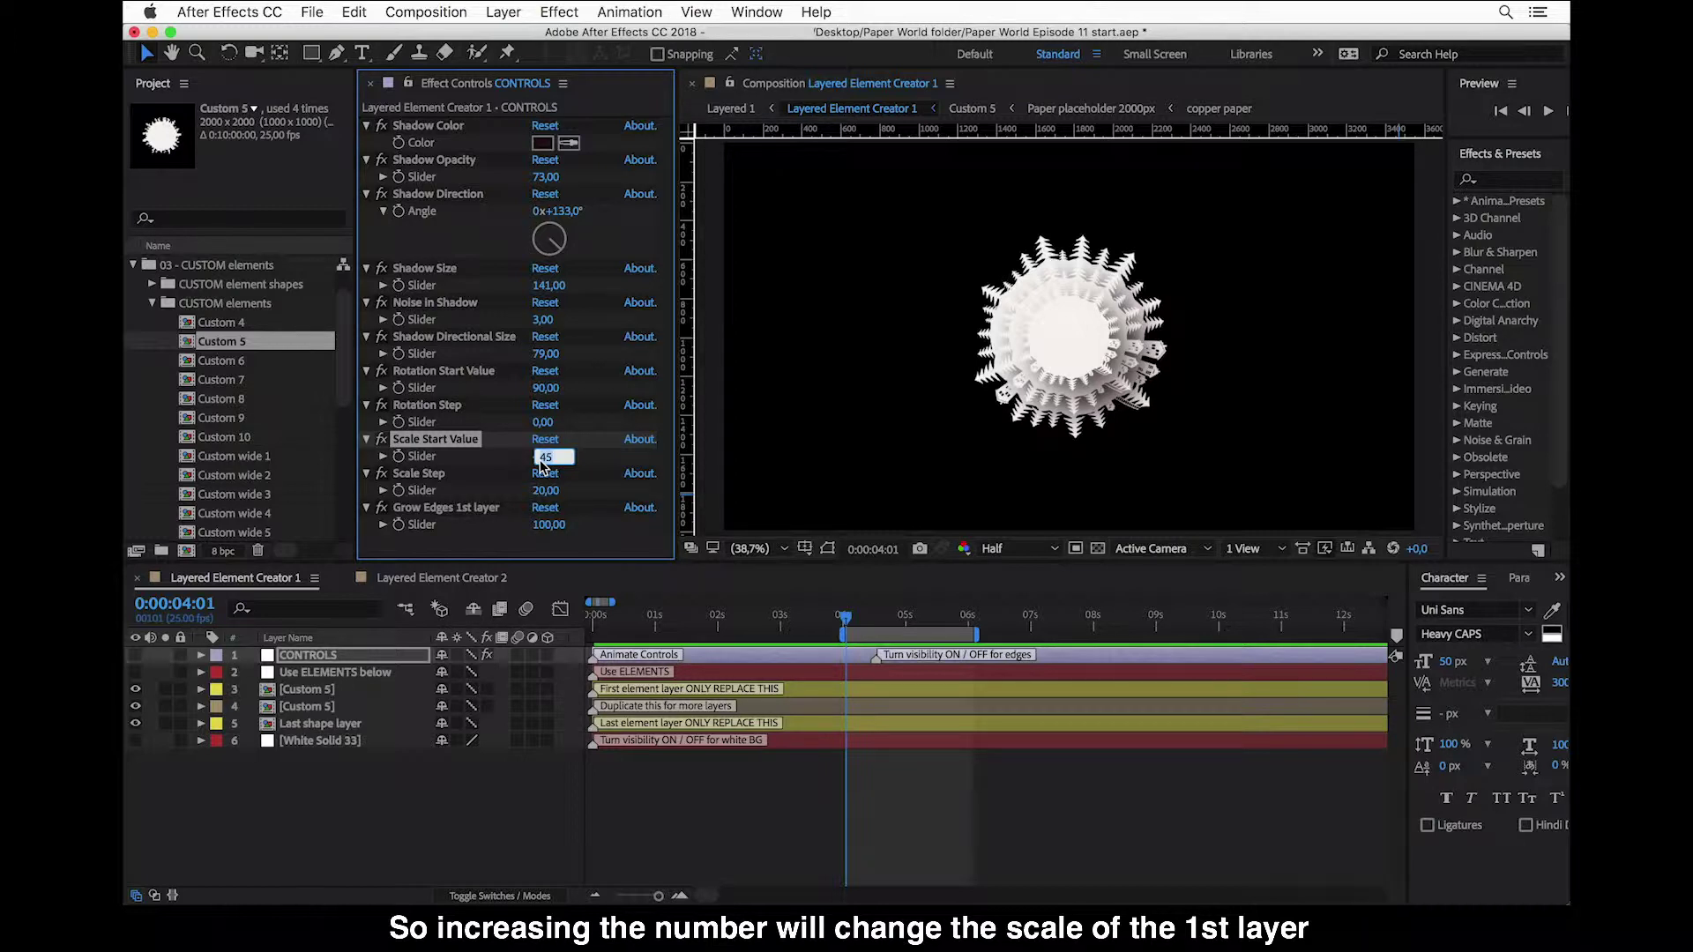
type("70")
key("Return")
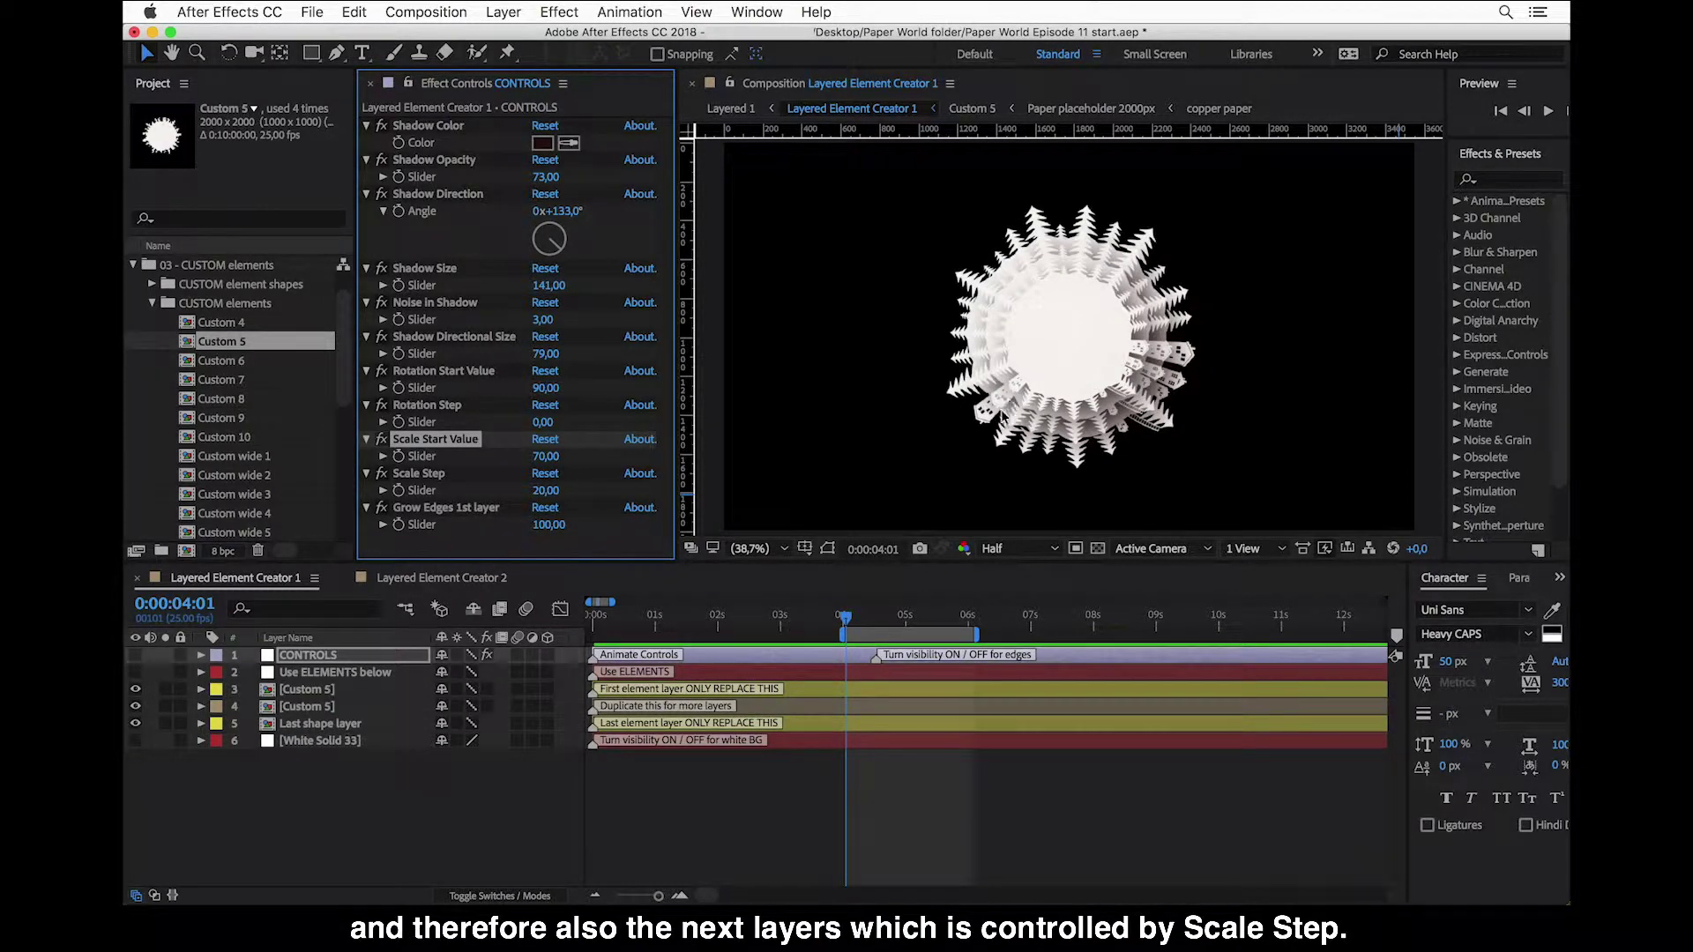
- Set the Scale Step on the CONTROLS layer to -15
left_click(413, 476)
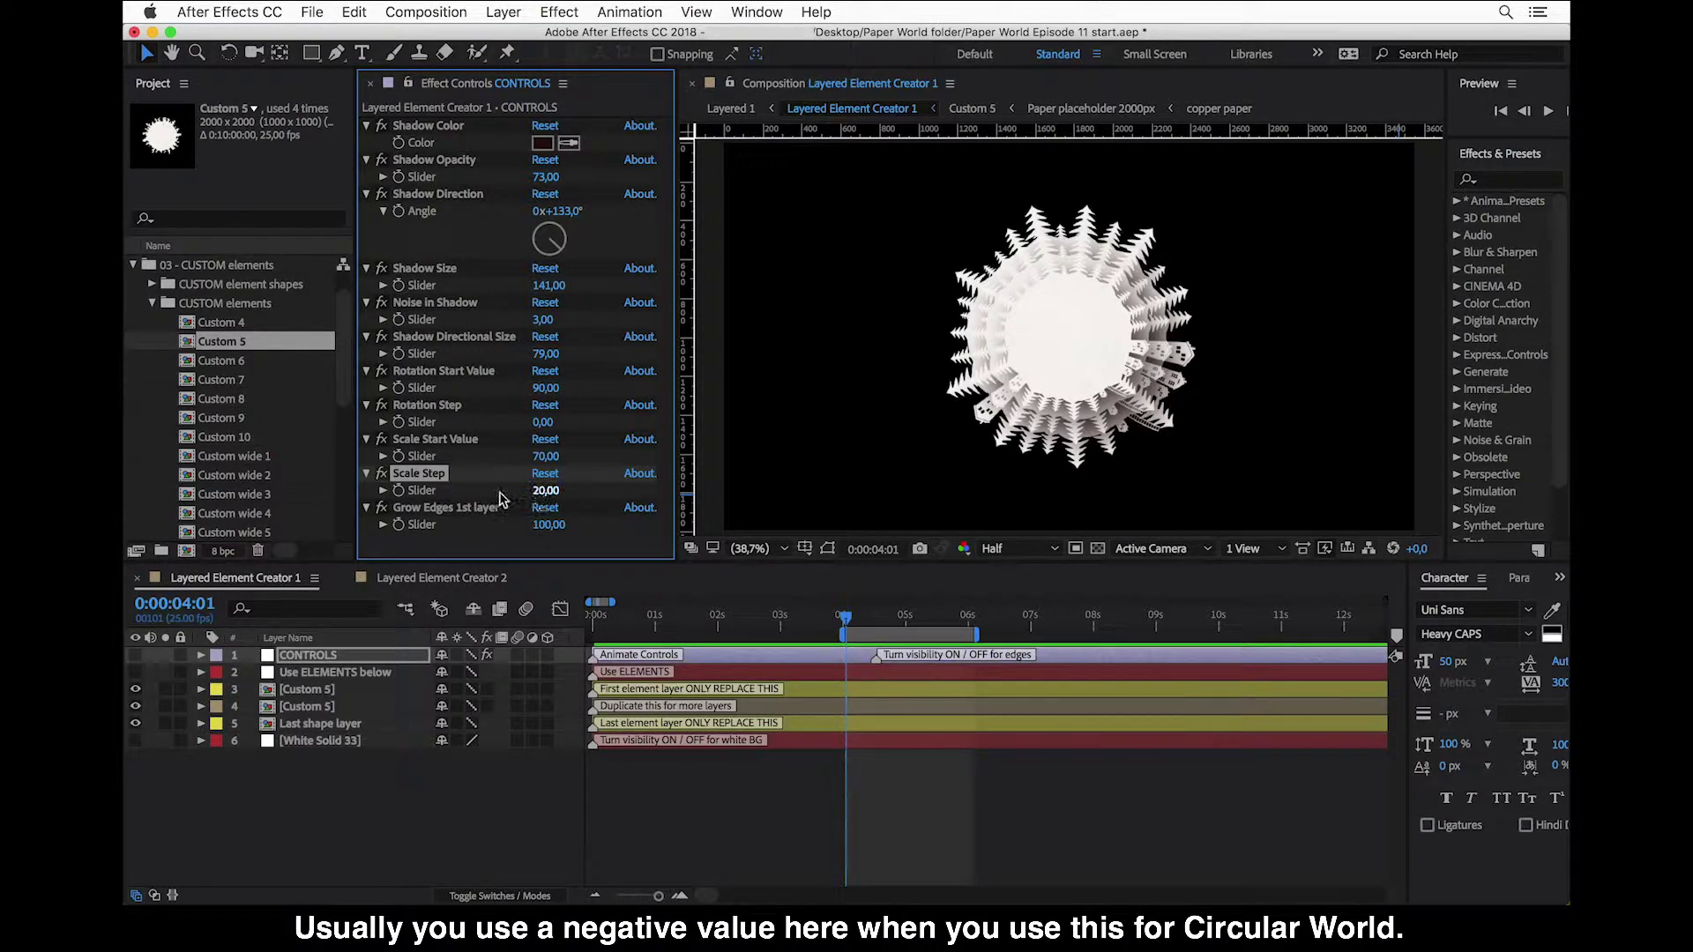
left_click_drag(538, 499, 537, 499)
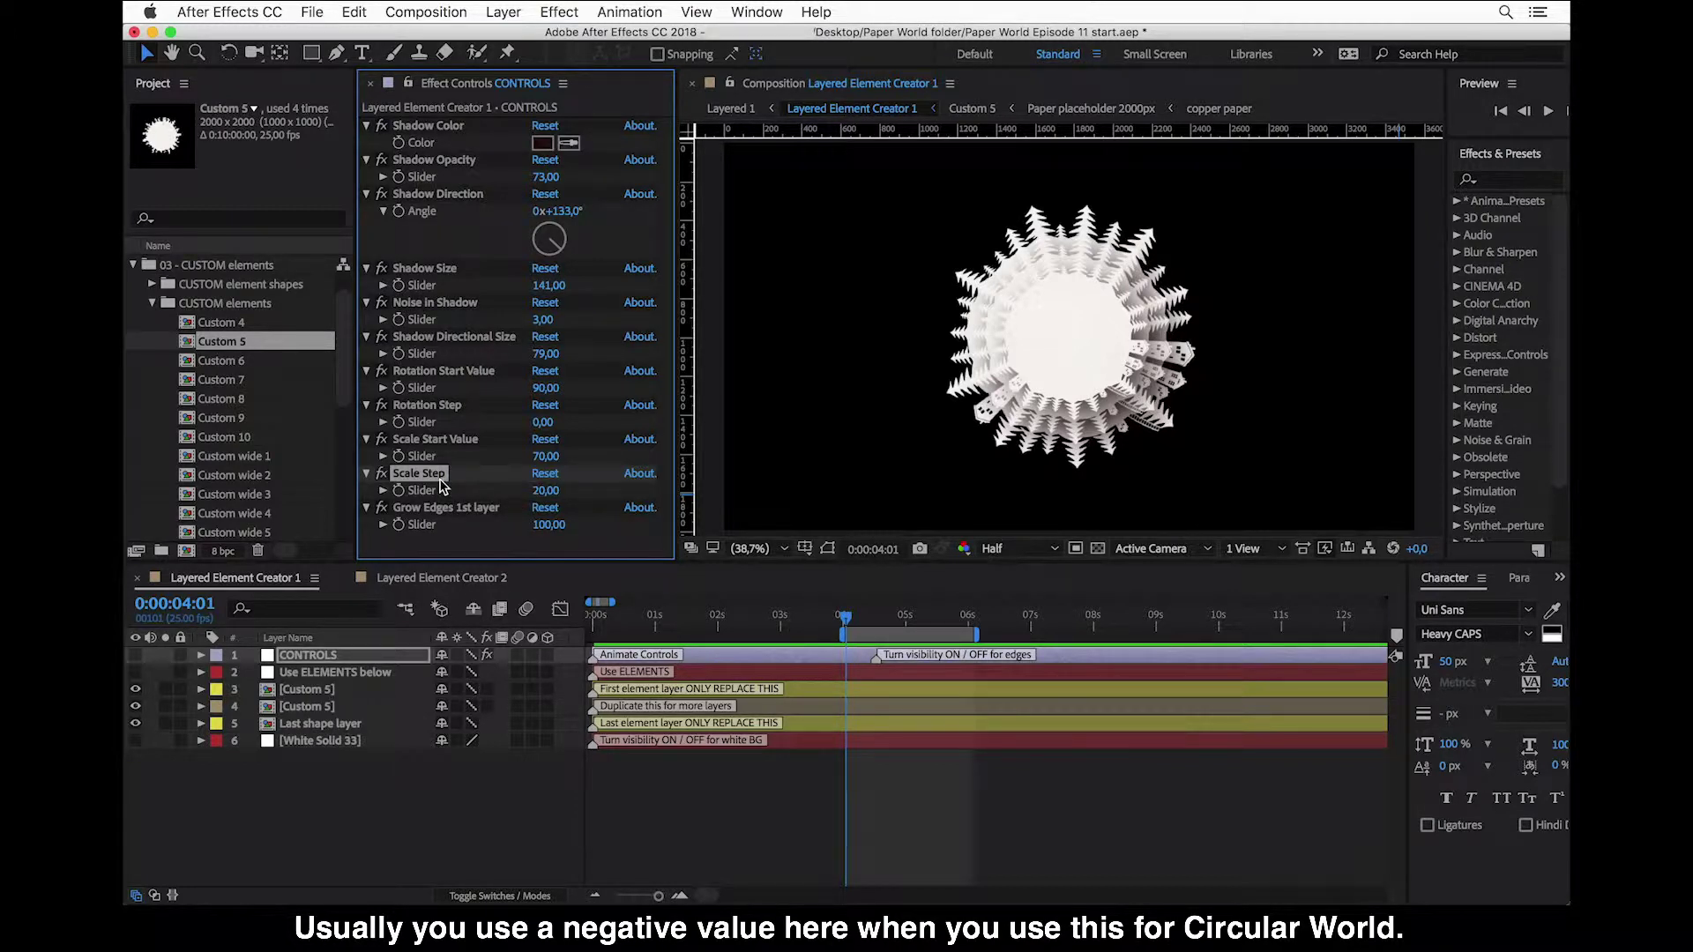
left_click(538, 490)
type("-15")
key("Return")
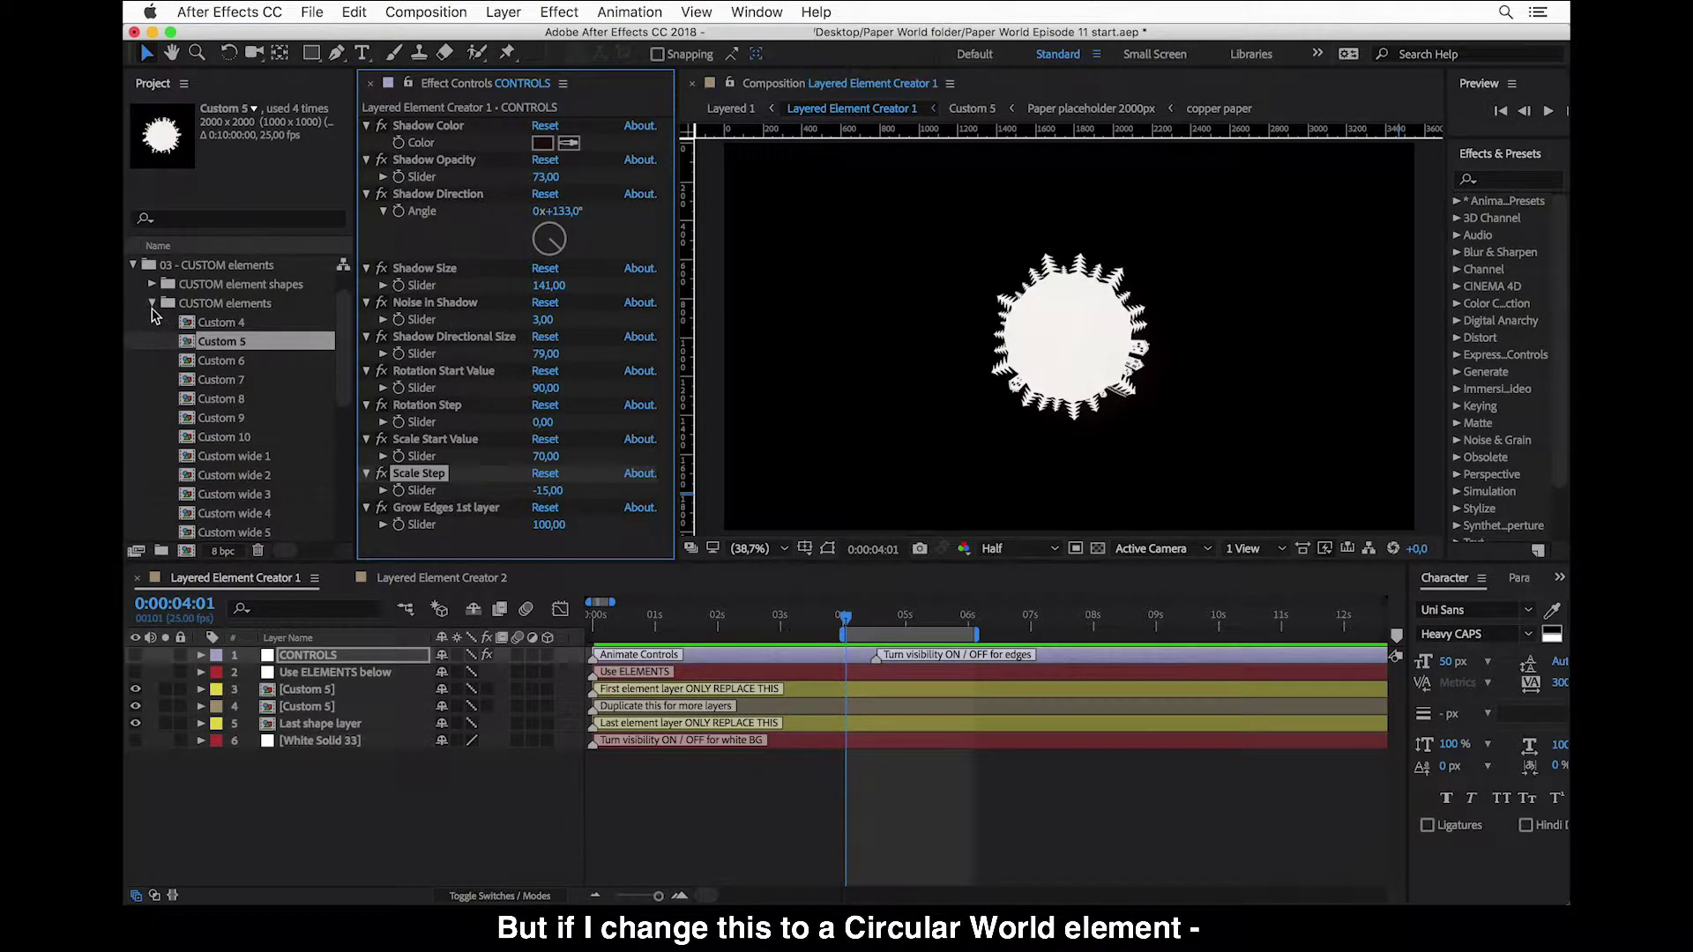
- Try replacing the three Custom 5 element layers with Circular World Creator 11, and undo the replacement
scroll(202, 389, "down", 5)
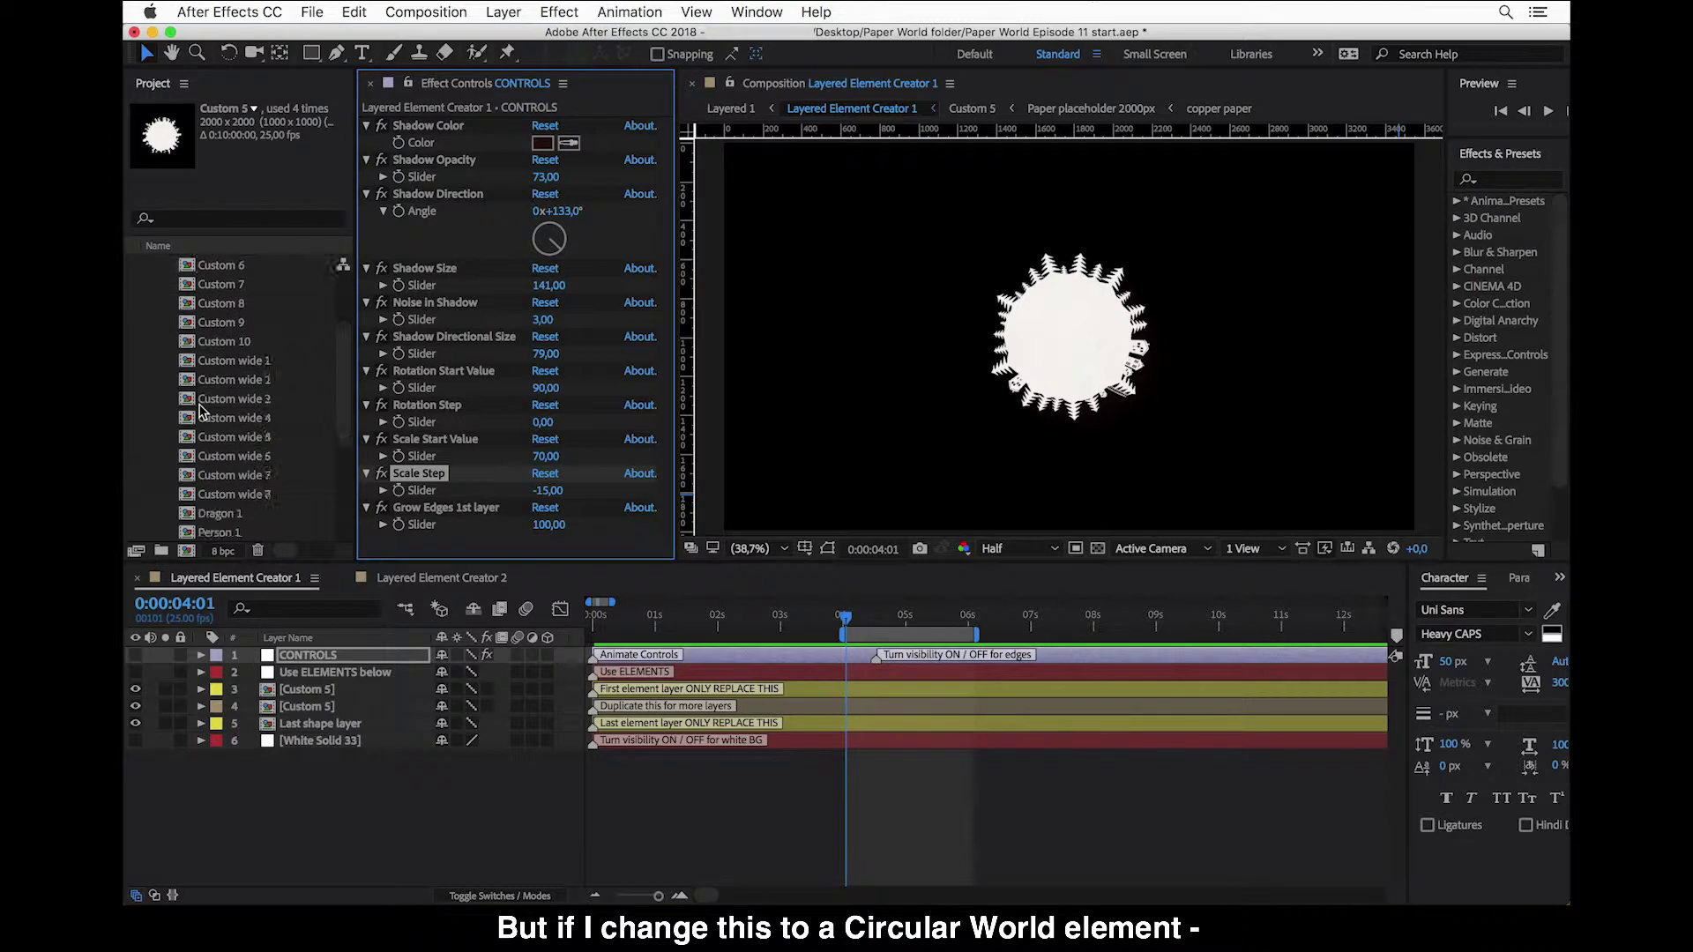
scroll(202, 413, "down", 1)
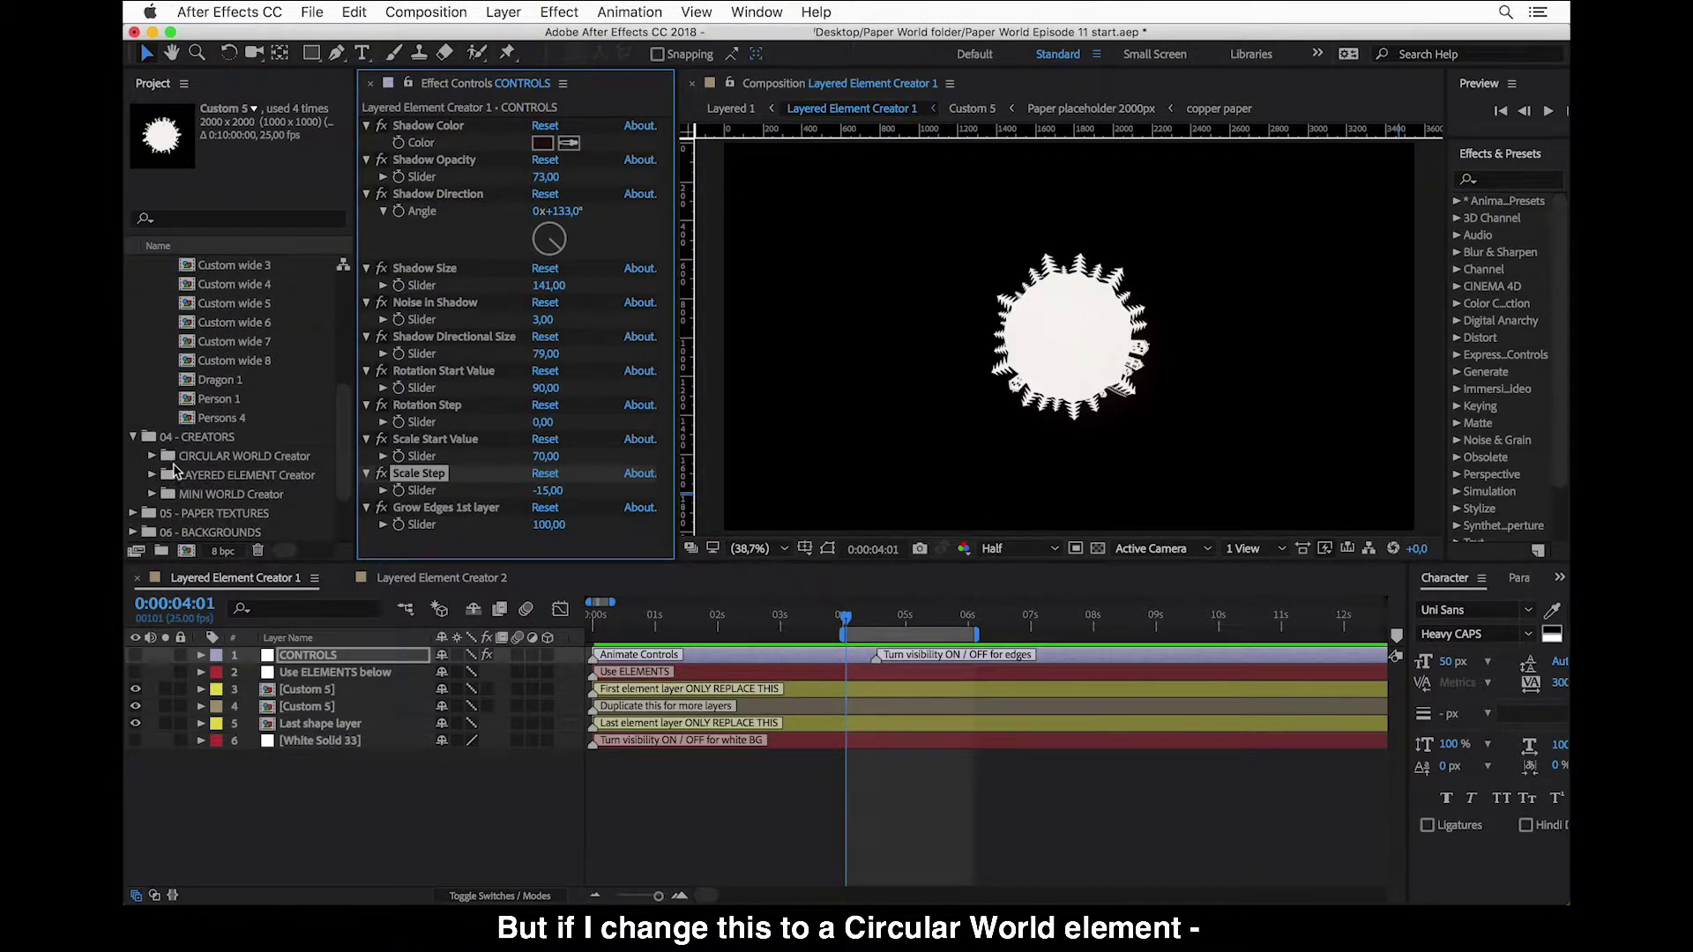
left_click(151, 457)
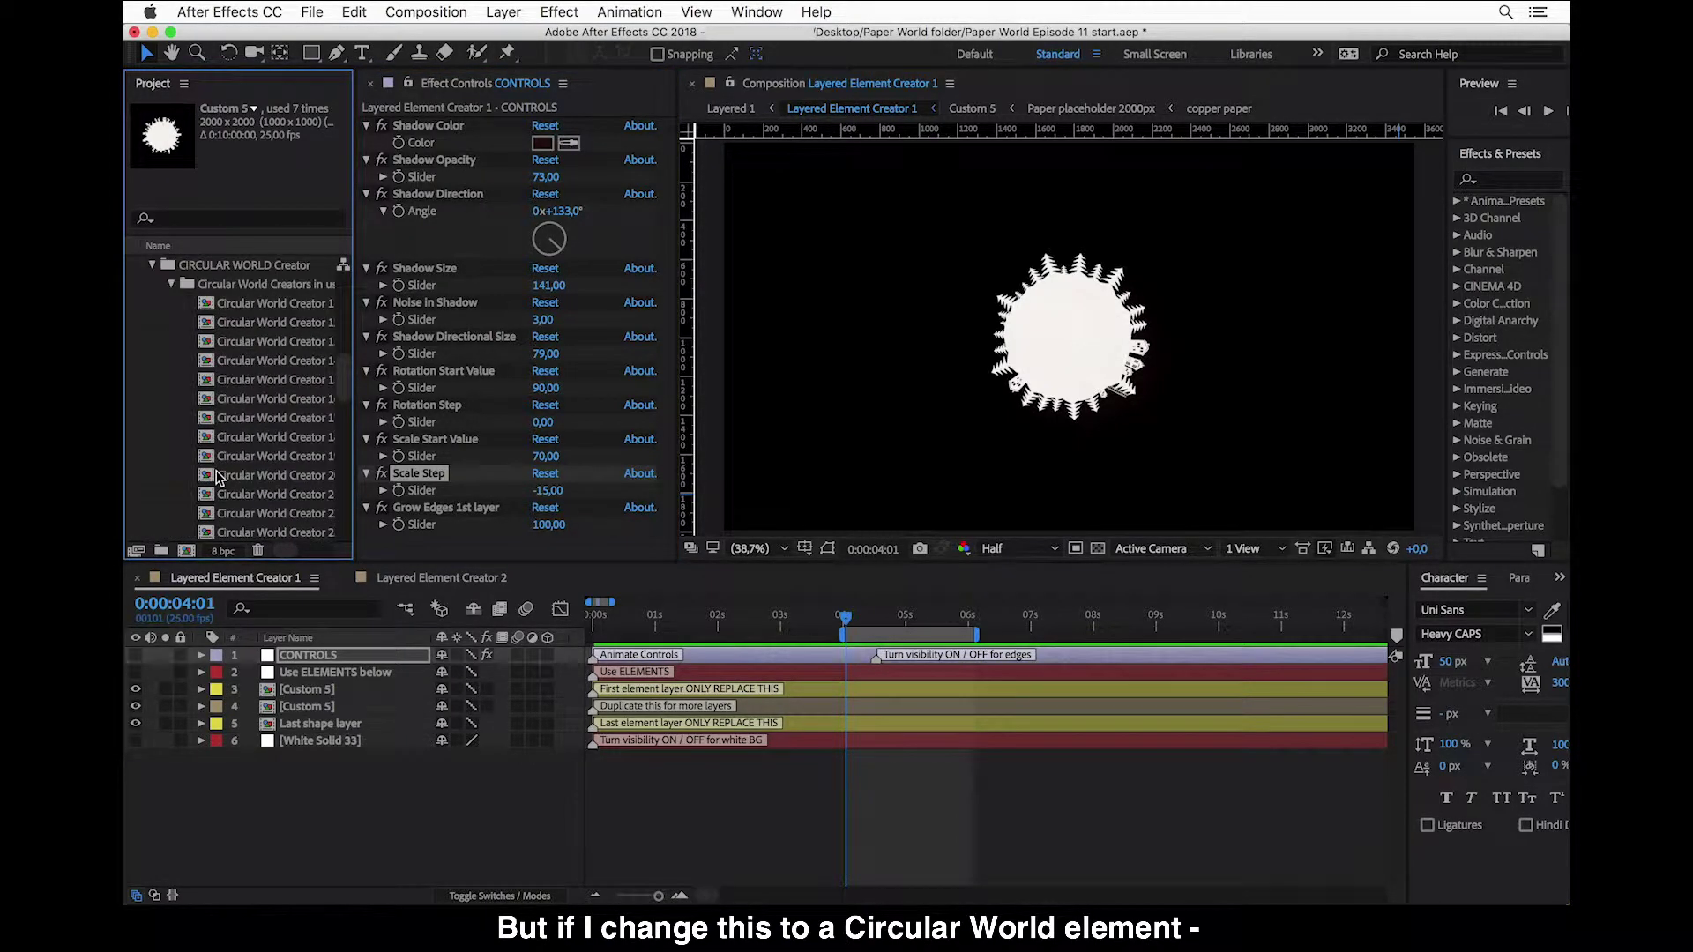
left_click(277, 309)
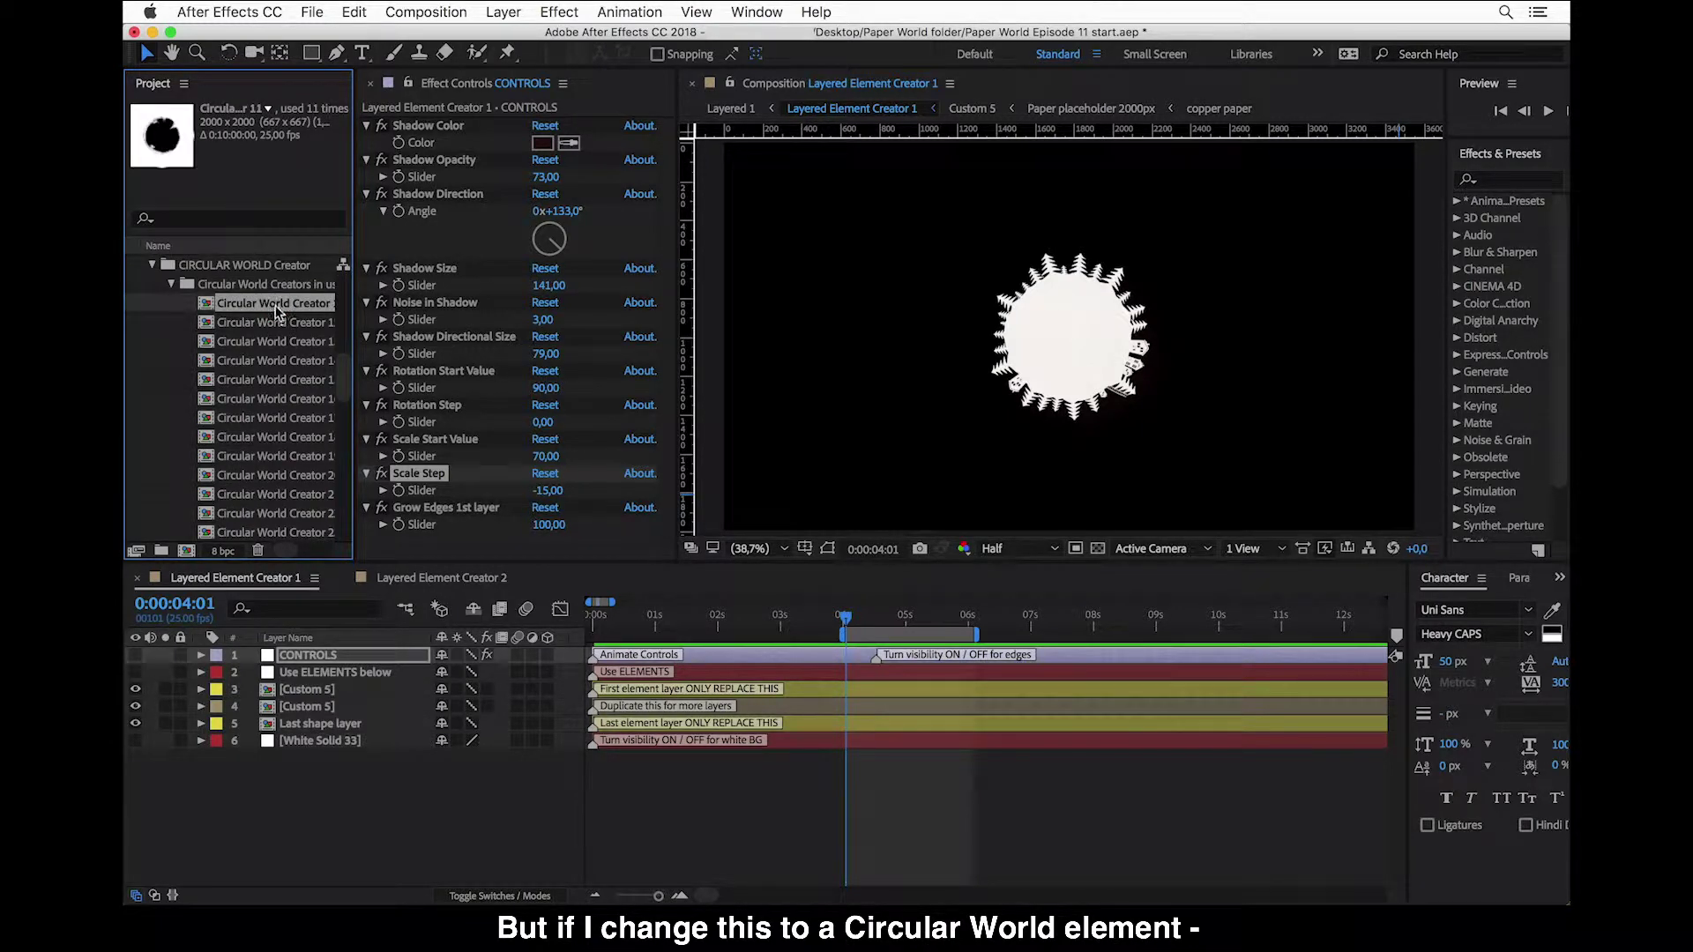
key("ctrl+Down")
key("ctrl+Down")
left_click(322, 725, "shift")
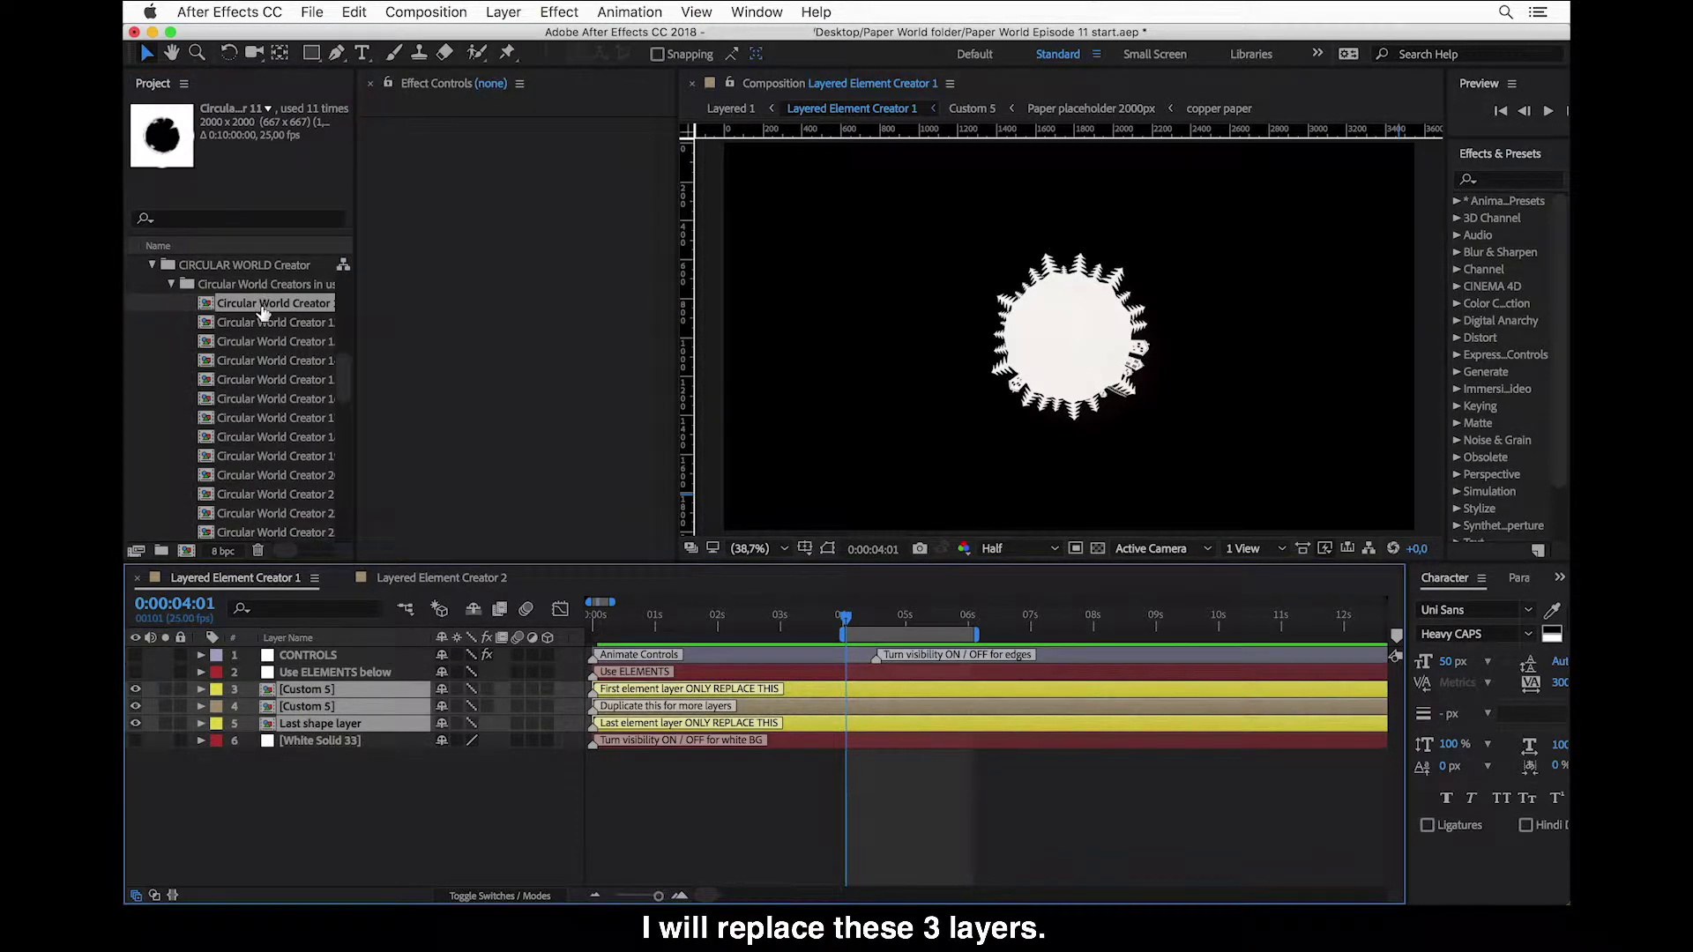
left_click_drag(262, 313, 351, 707)
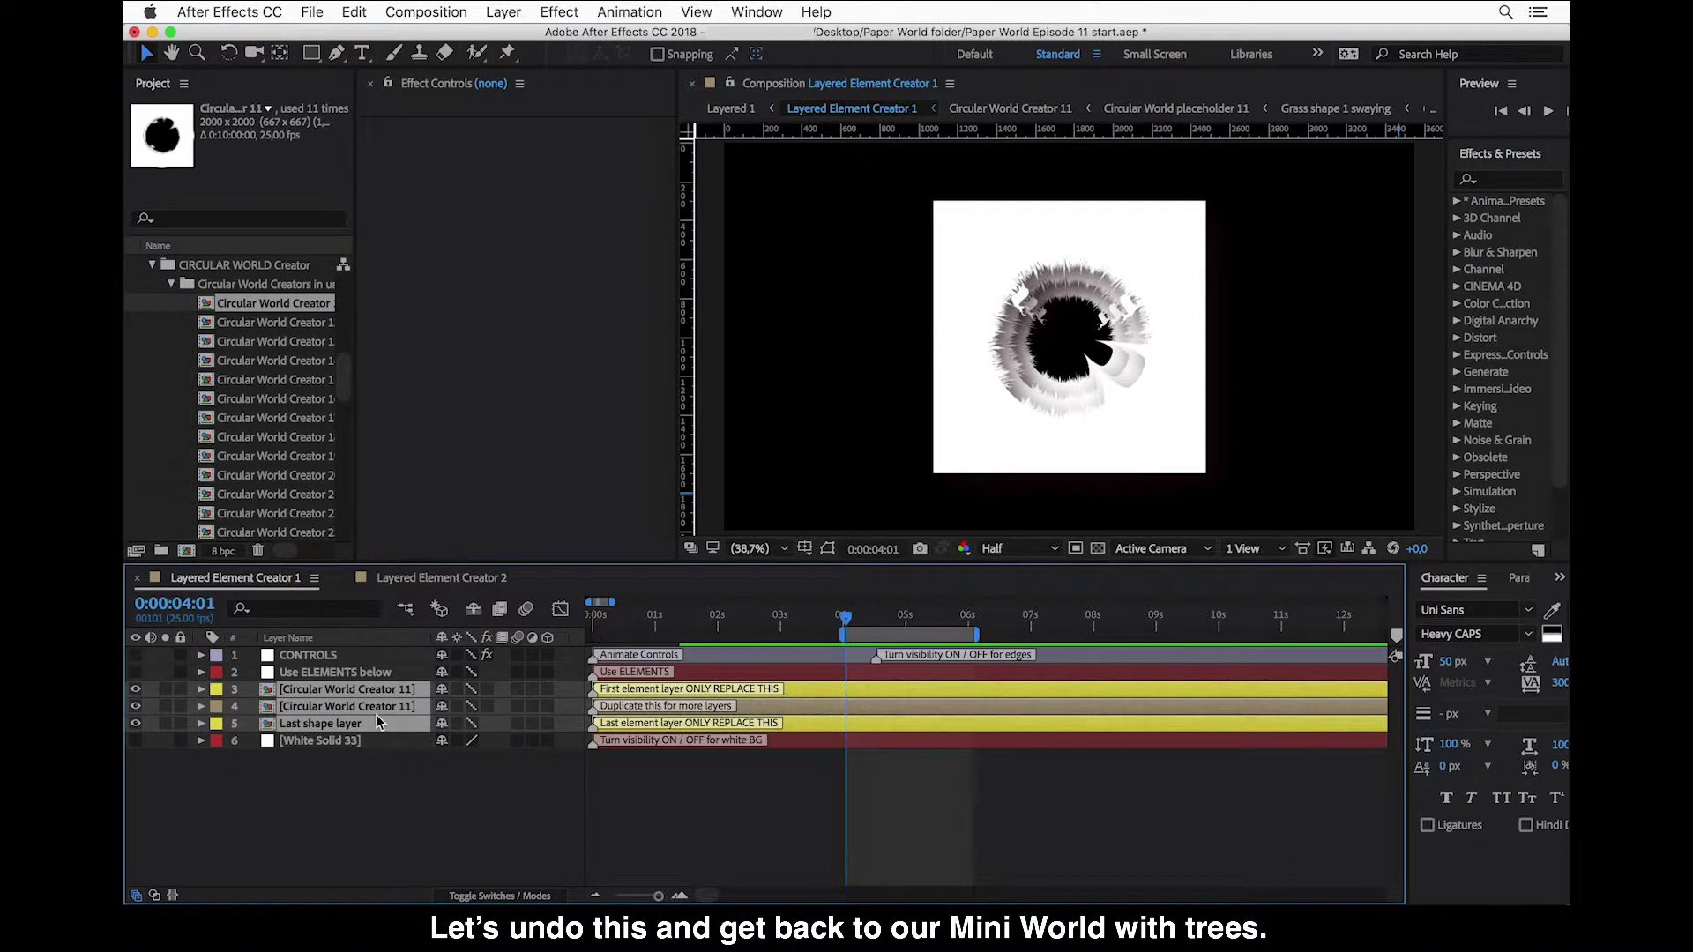
key("super+z")
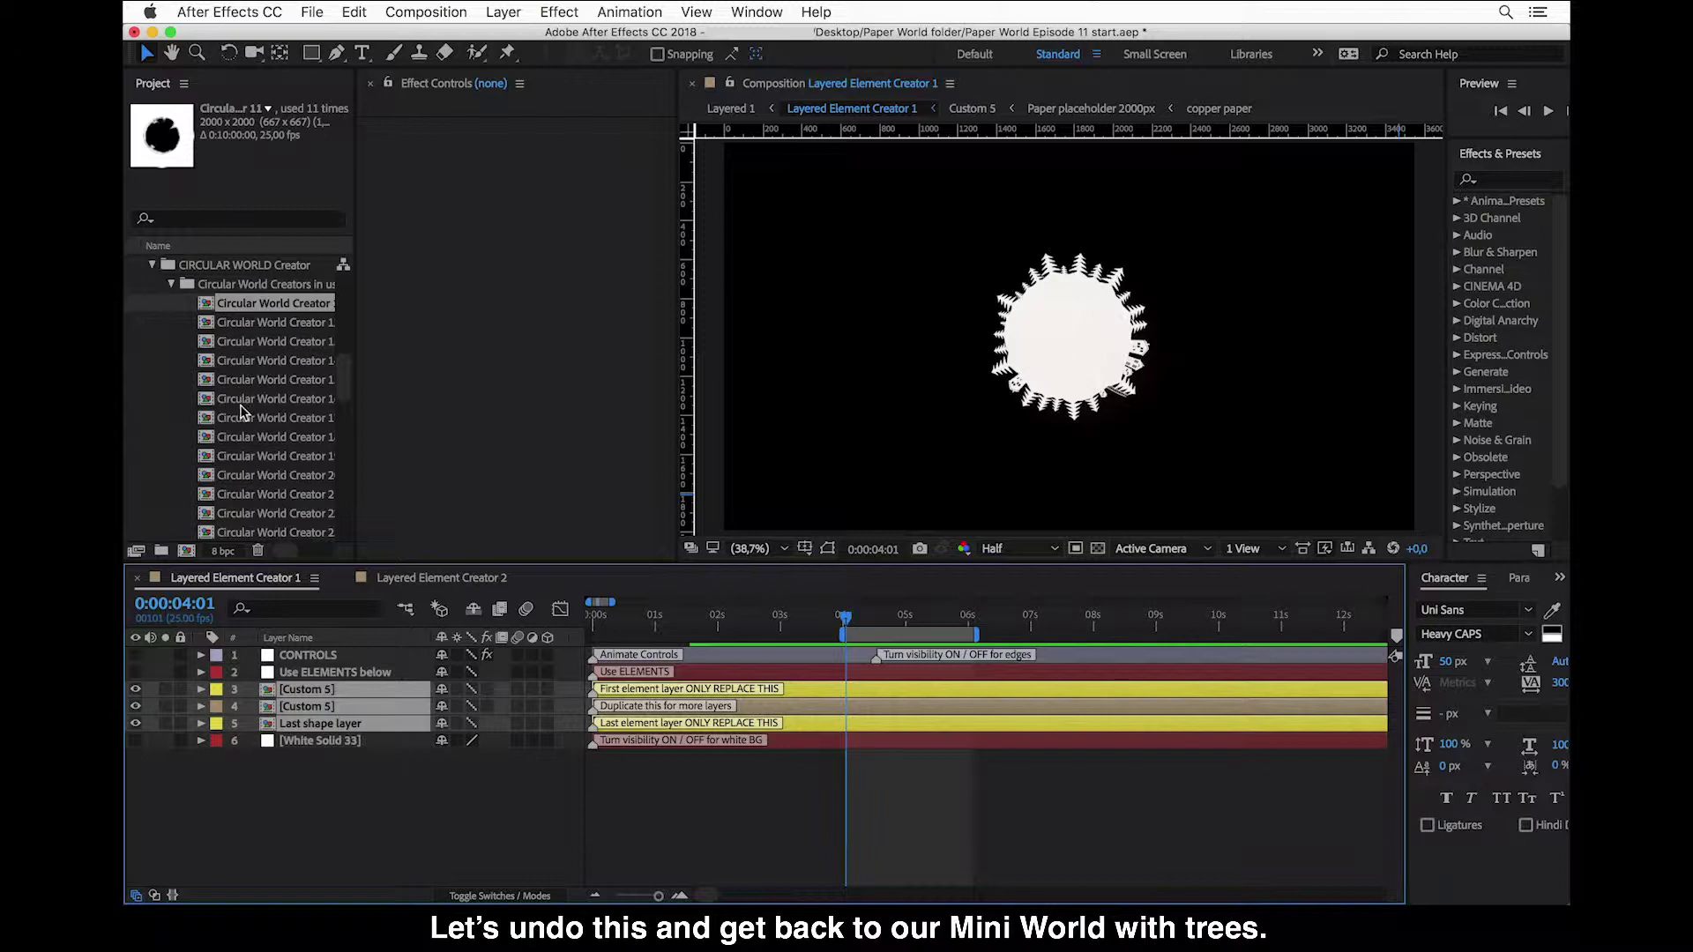
scroll(243, 423, "down", 10)
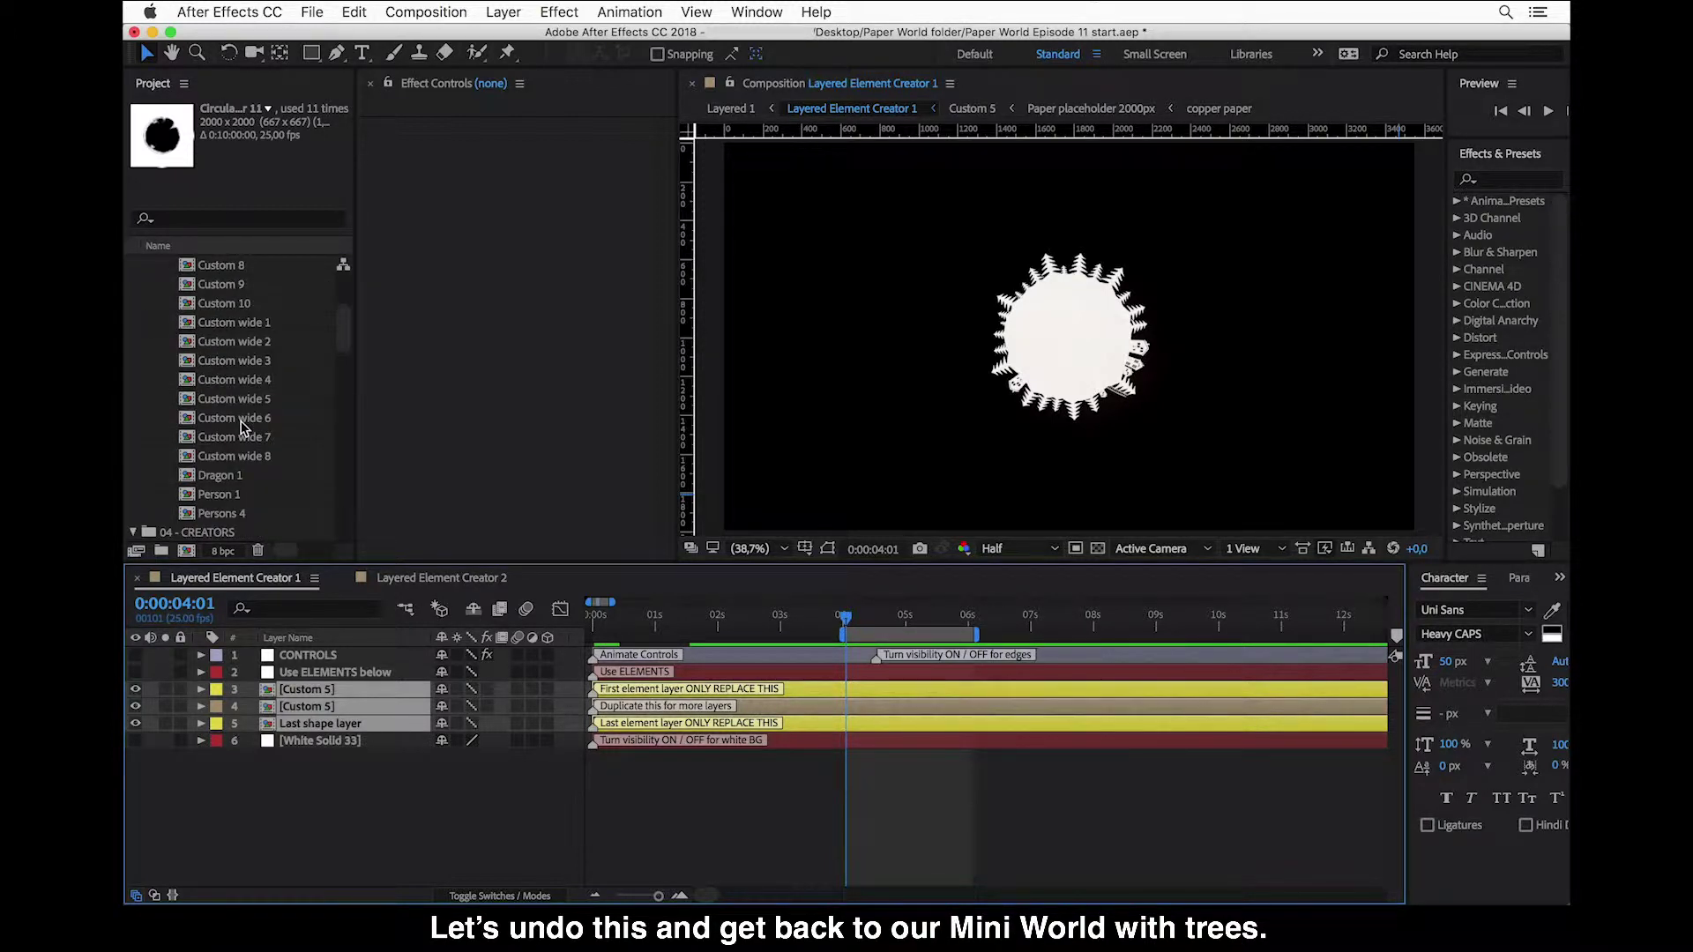
- Set the Scale Step on the CONTROLS layer to 20
left_click(332, 657)
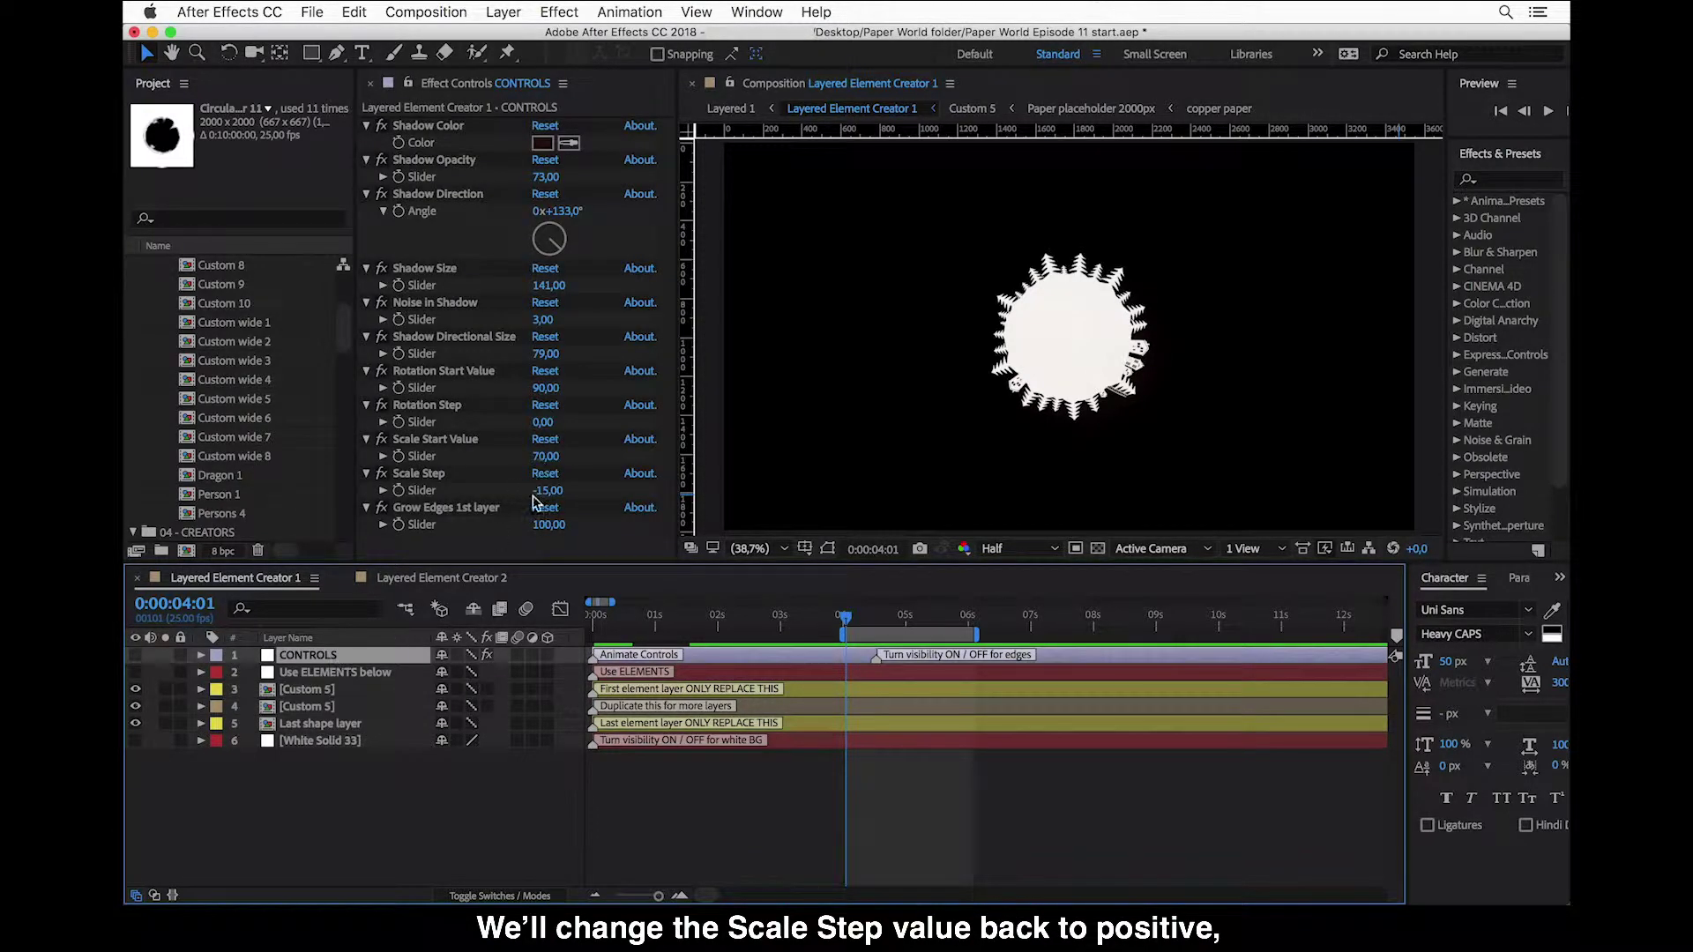
left_click(539, 492)
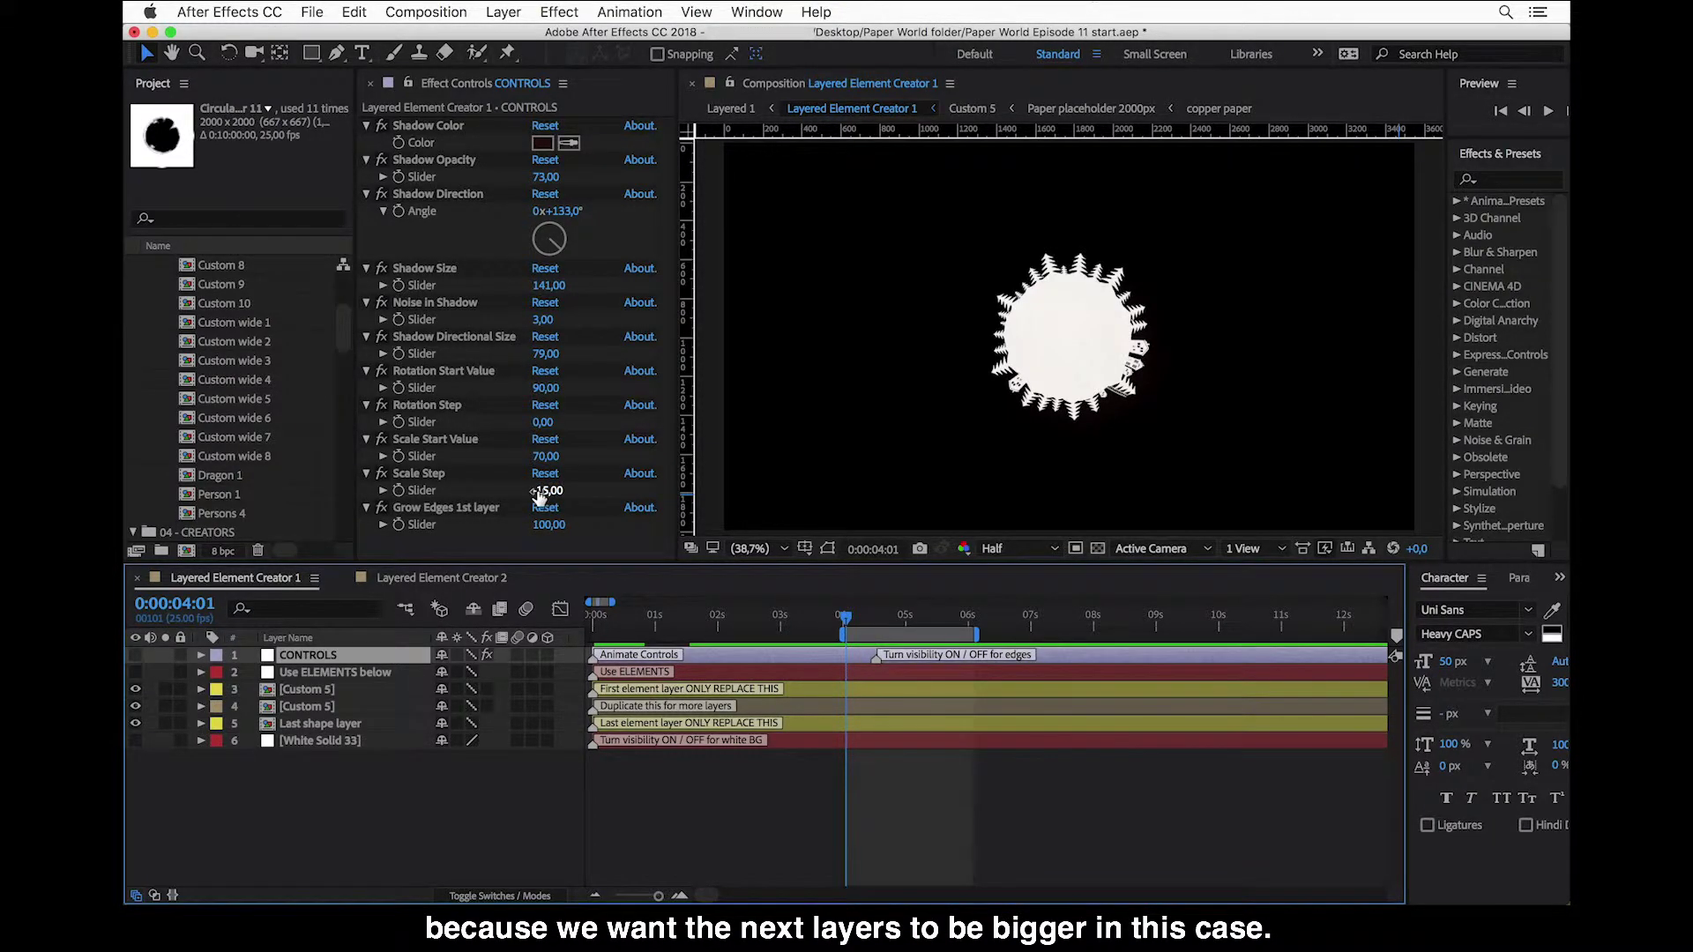
left_click(539, 491)
type("20")
key("Return")
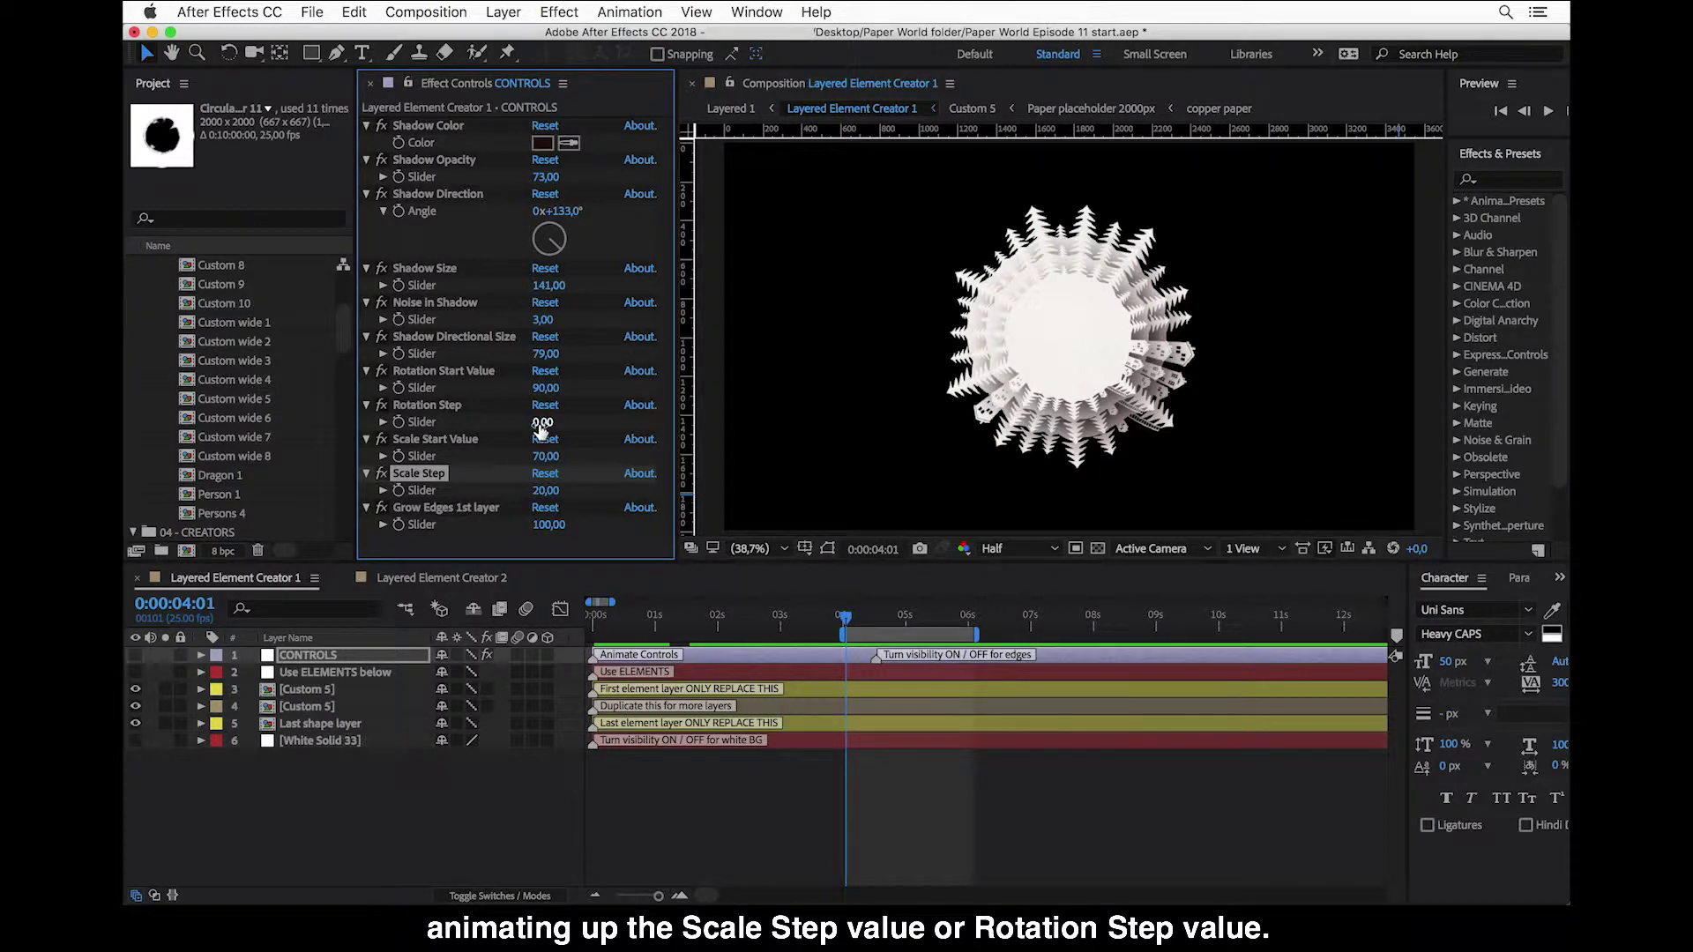
- Duplicate the middle Custom 5 layer, marked for adding more layers, three times
left_click(325, 708)
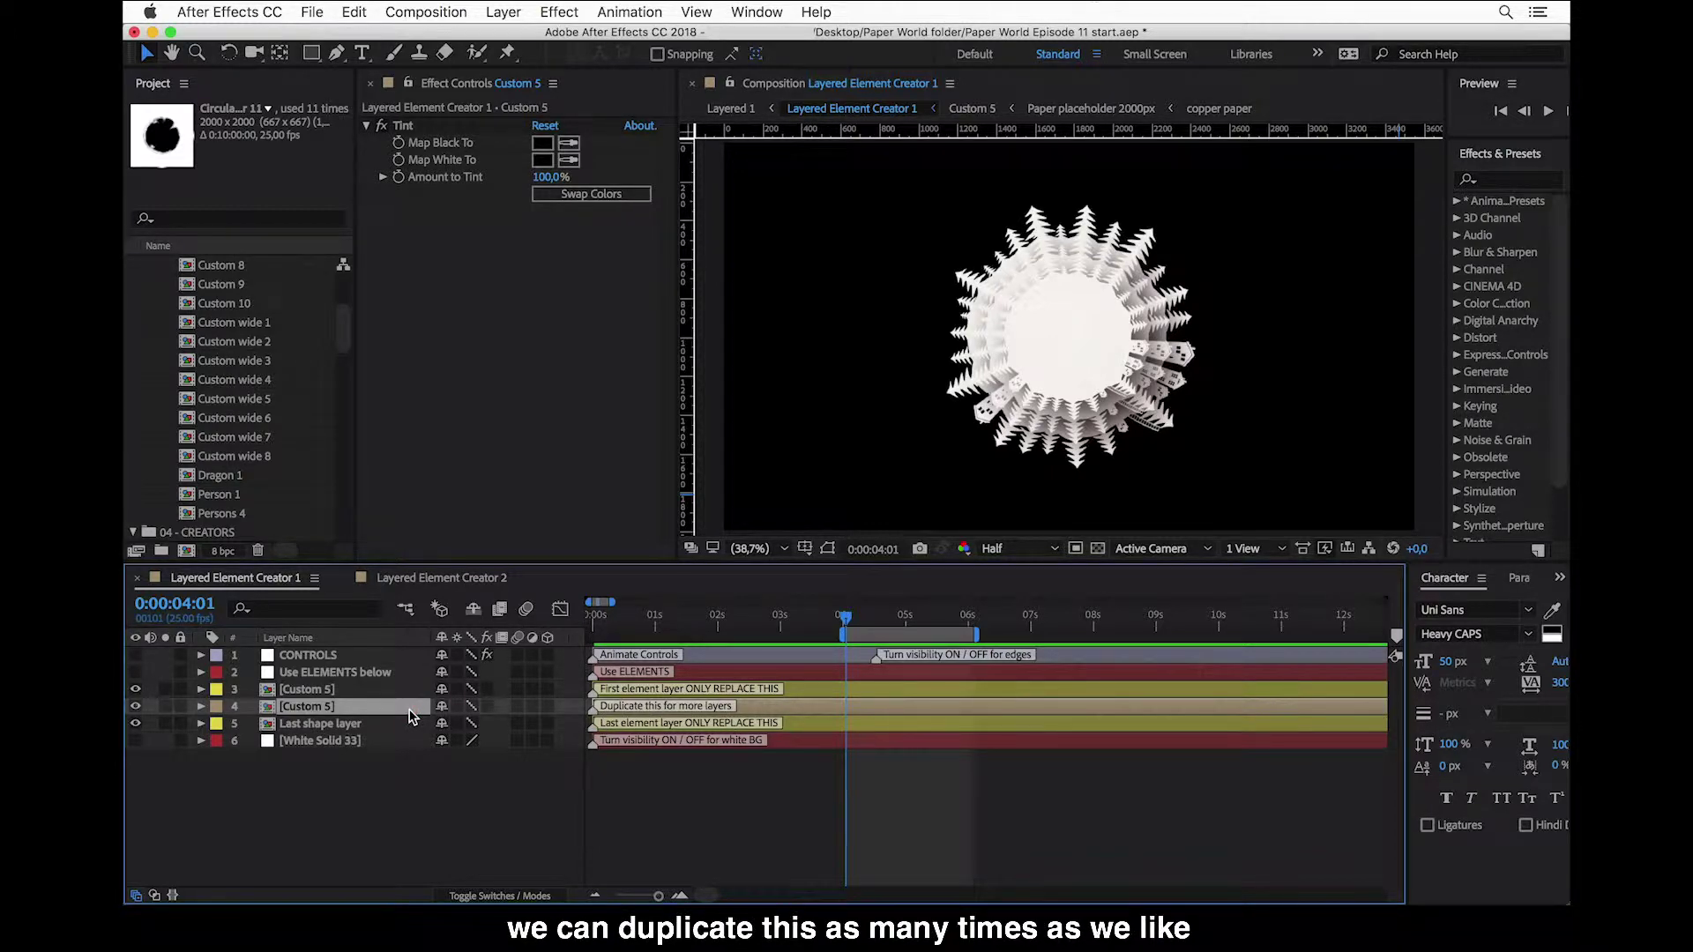
key("super+d")
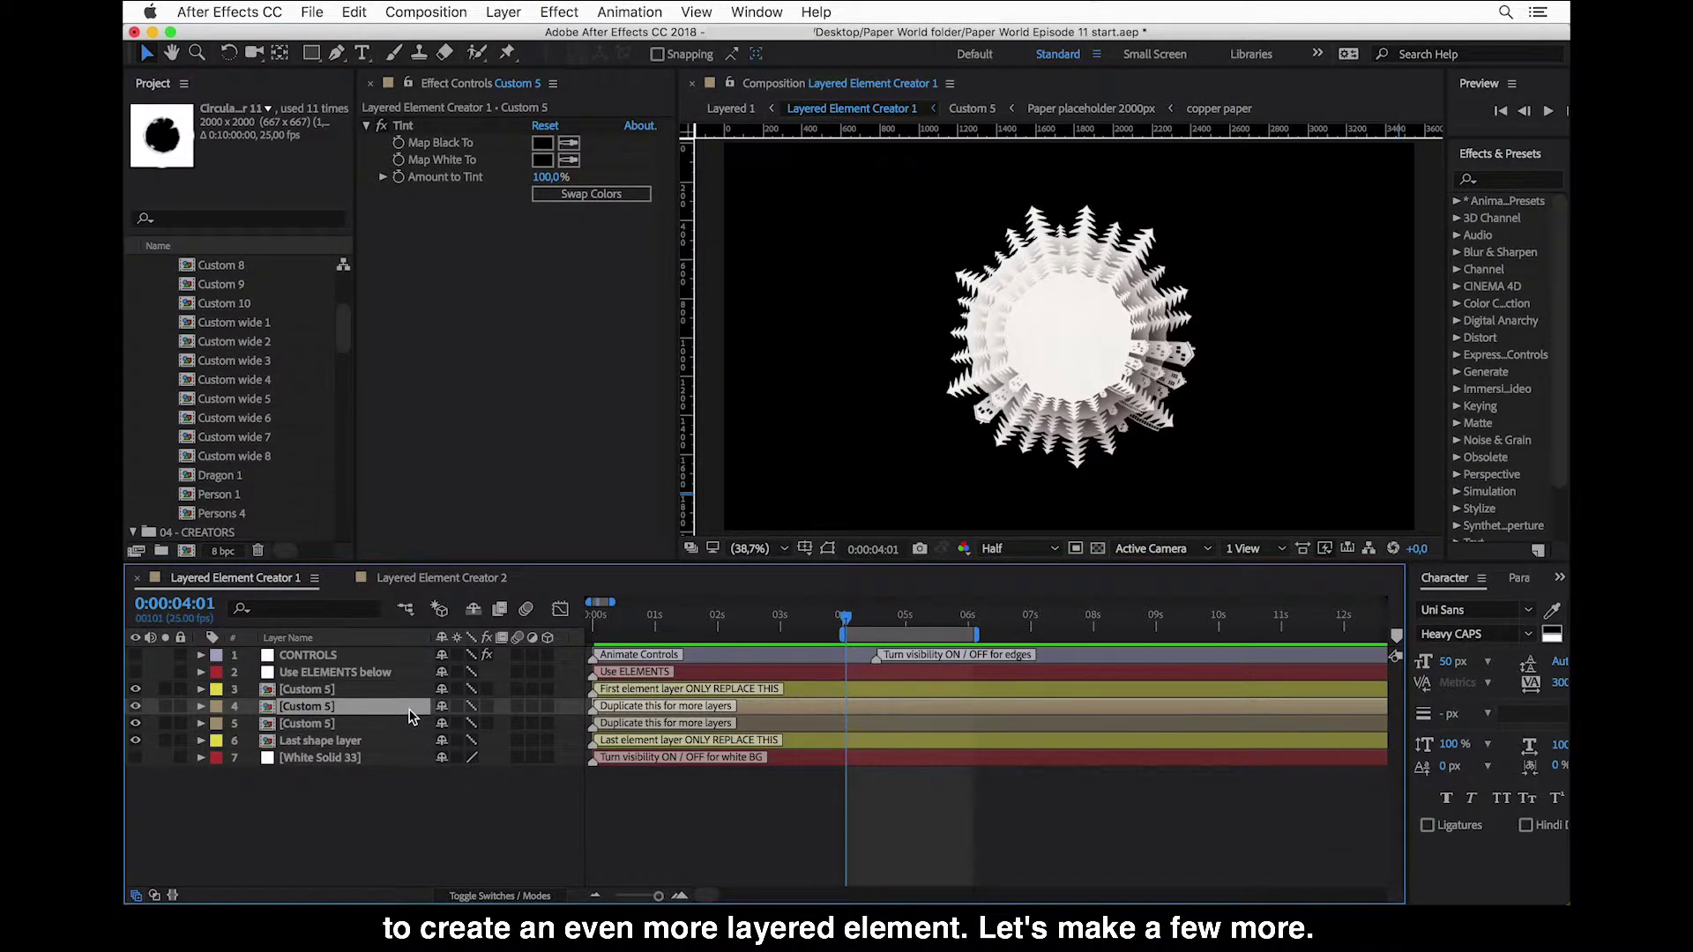
key("super+d")
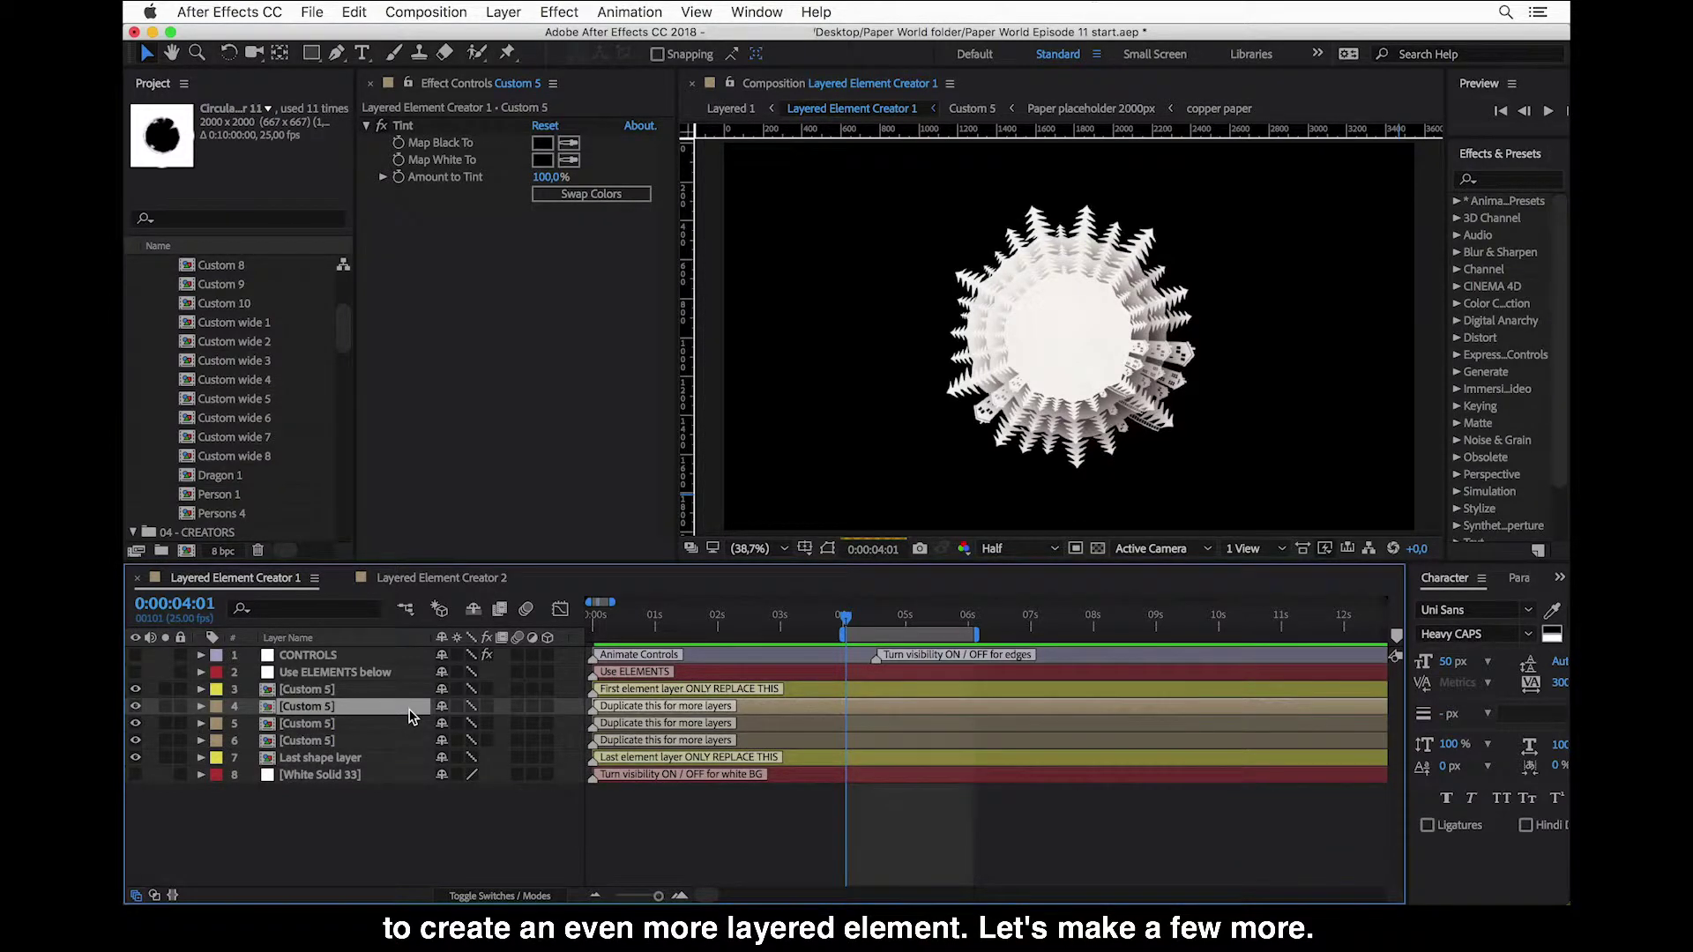
key("super+d")
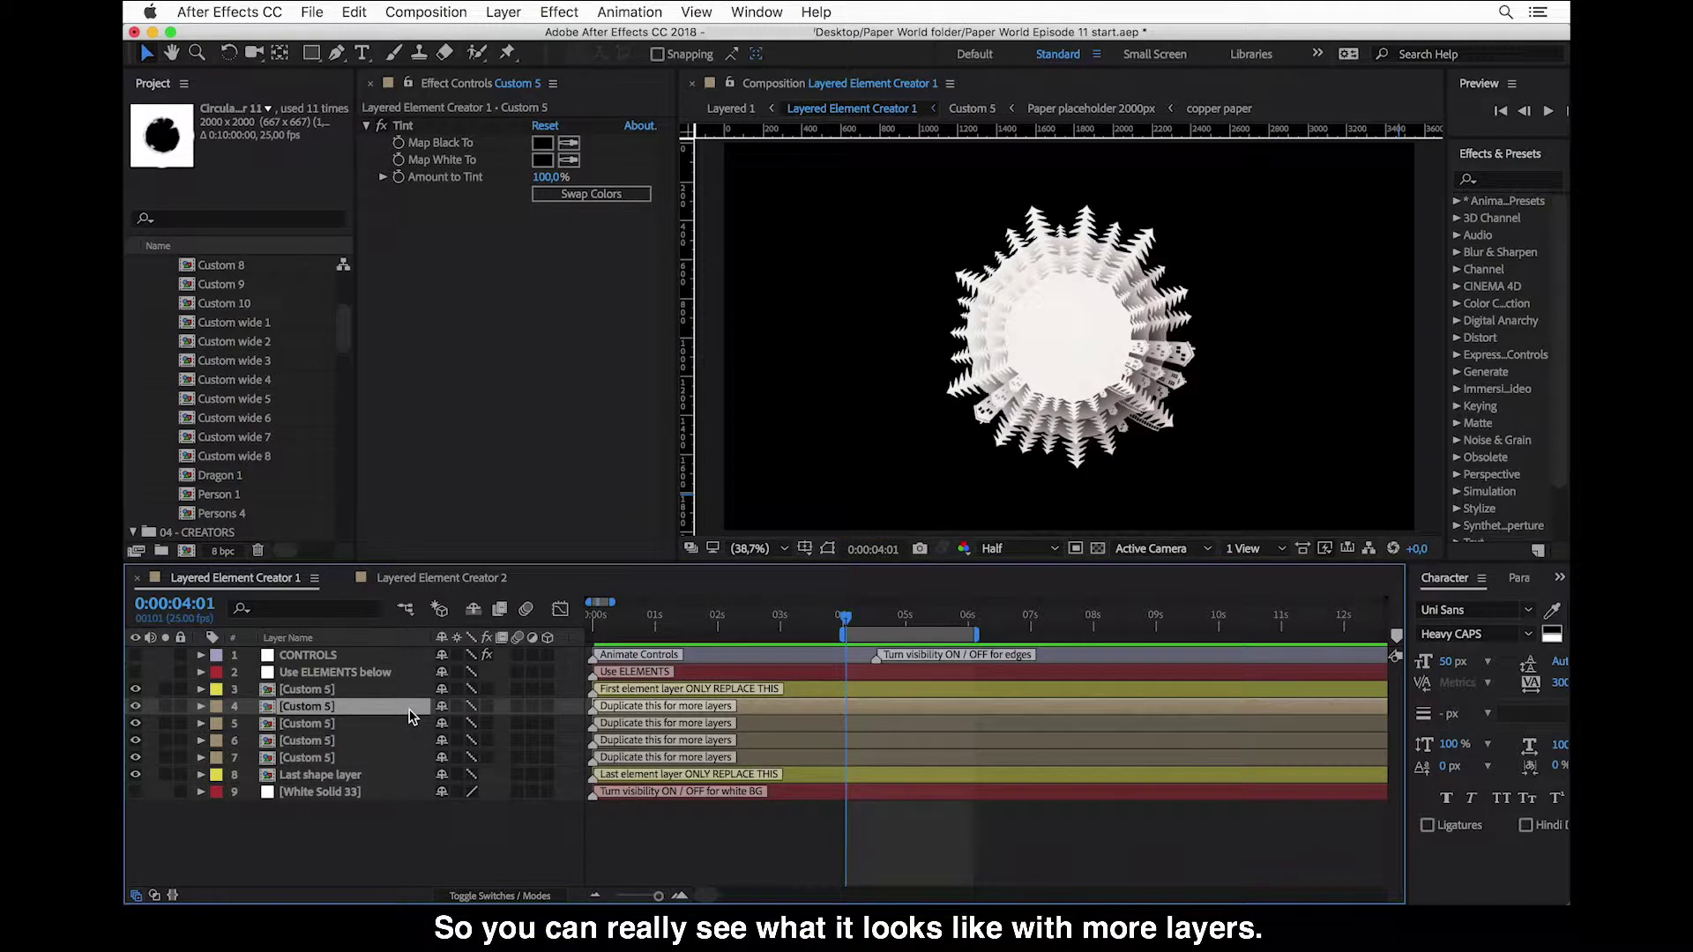
- Duplicate the selected Custom 5 layer once more and set the Rotation Step on the CONTROLS layer to 10
key("super+d")
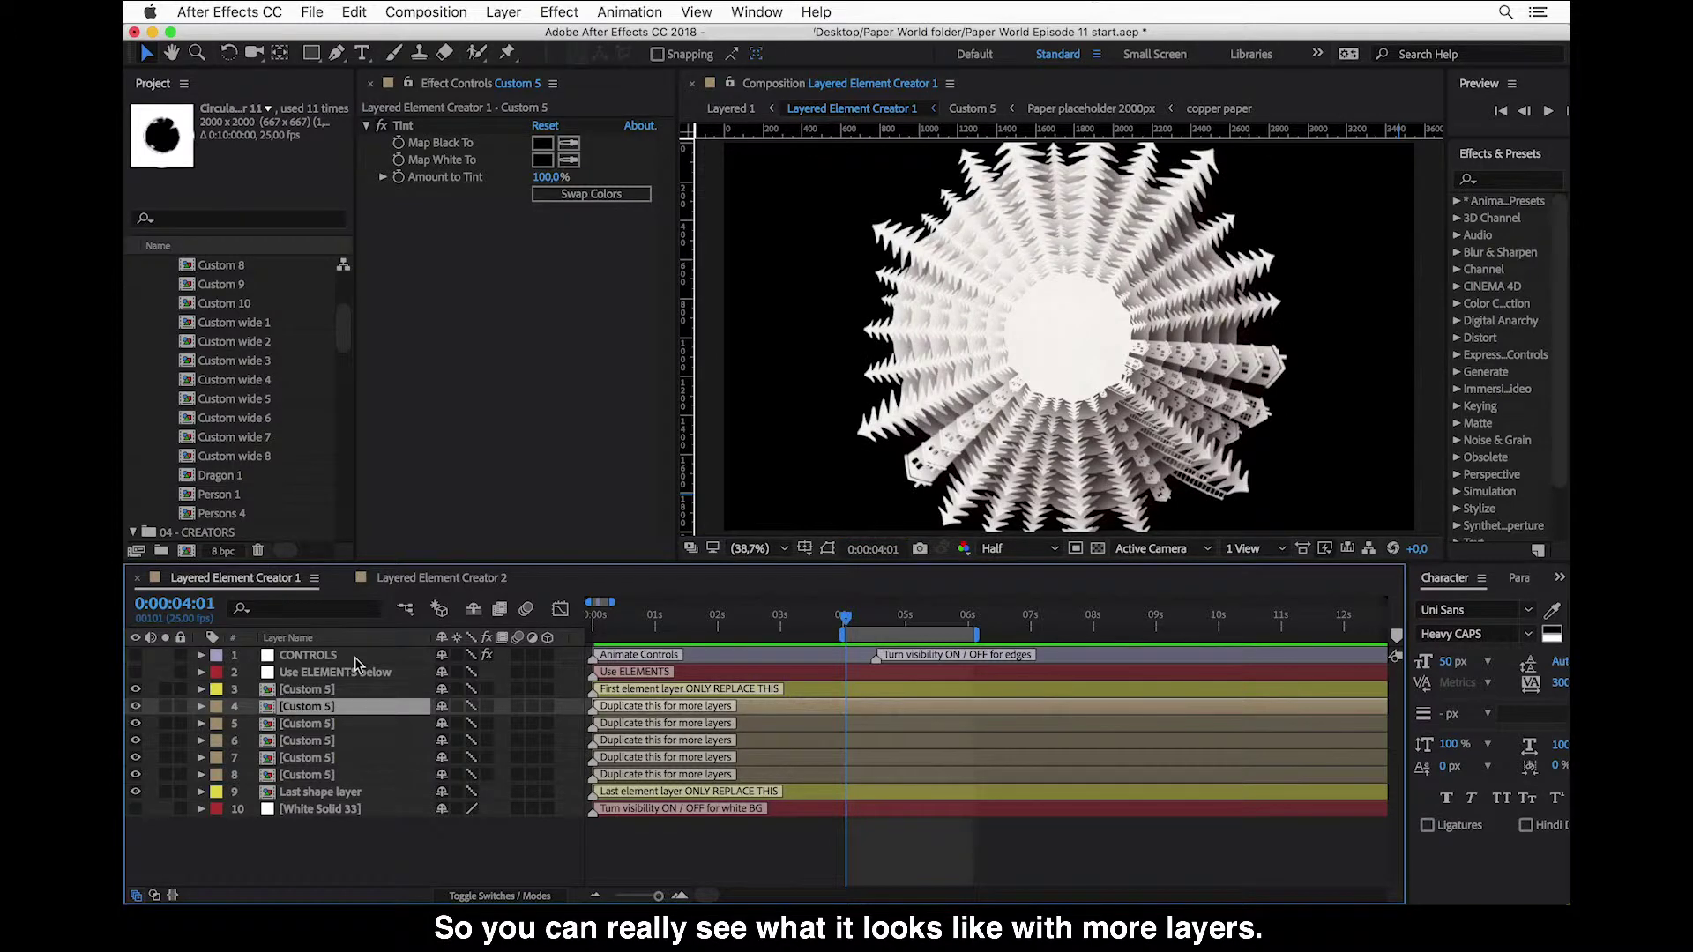
left_click(355, 658)
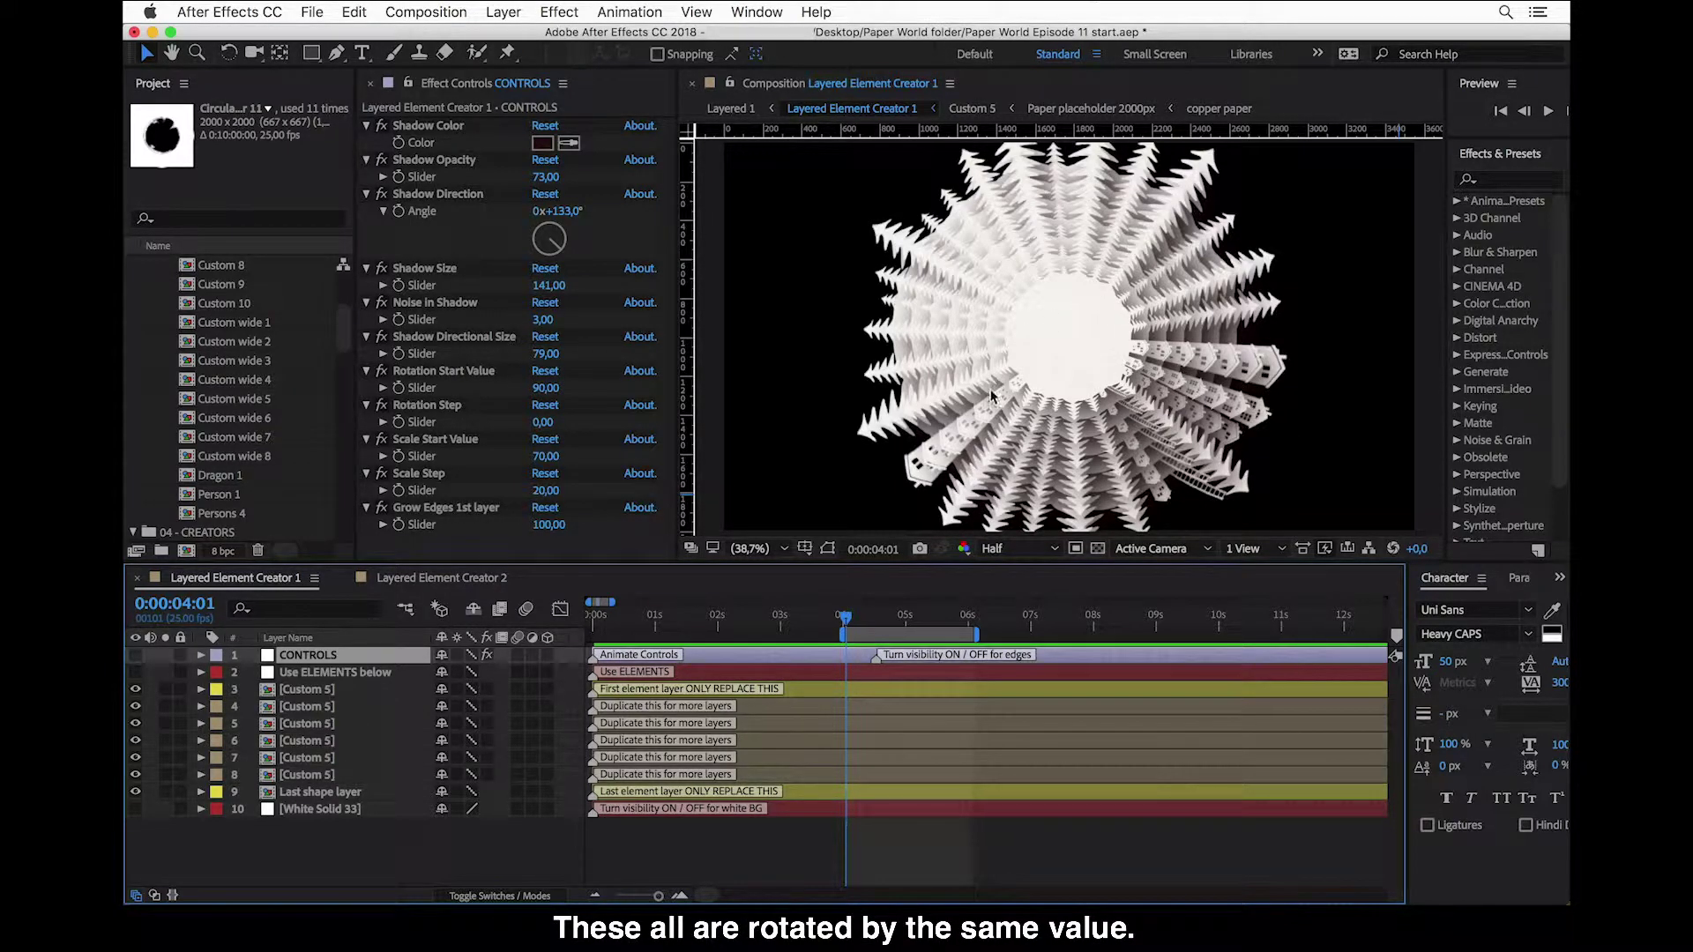
left_click(537, 424)
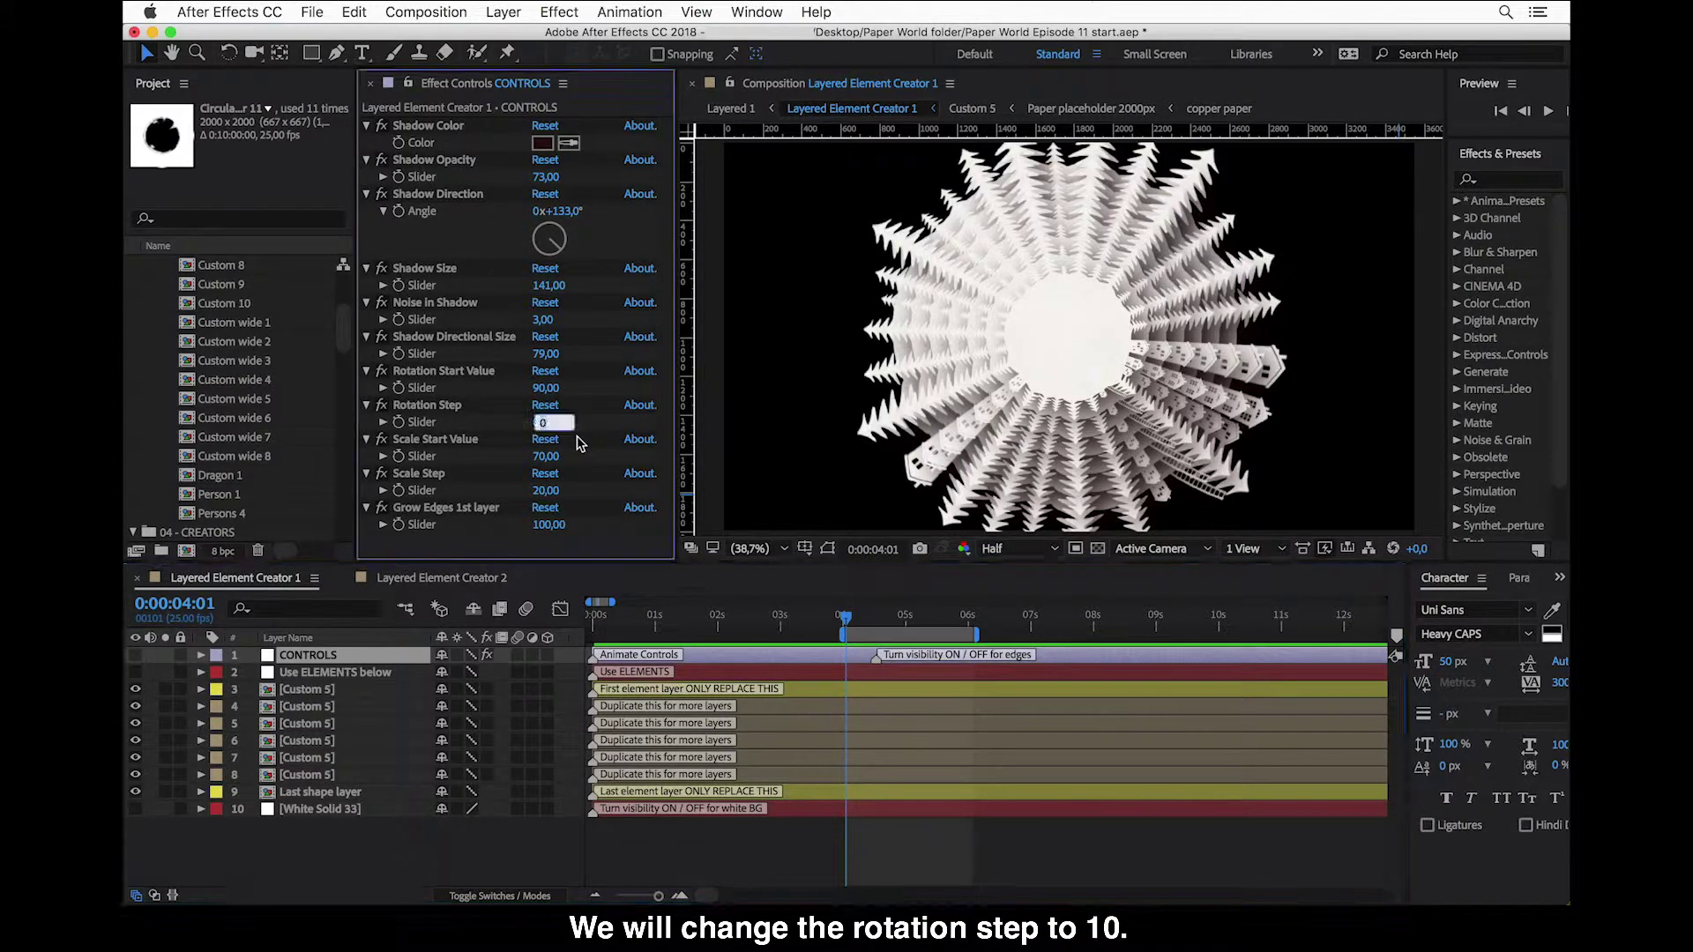
type("10")
key("Return")
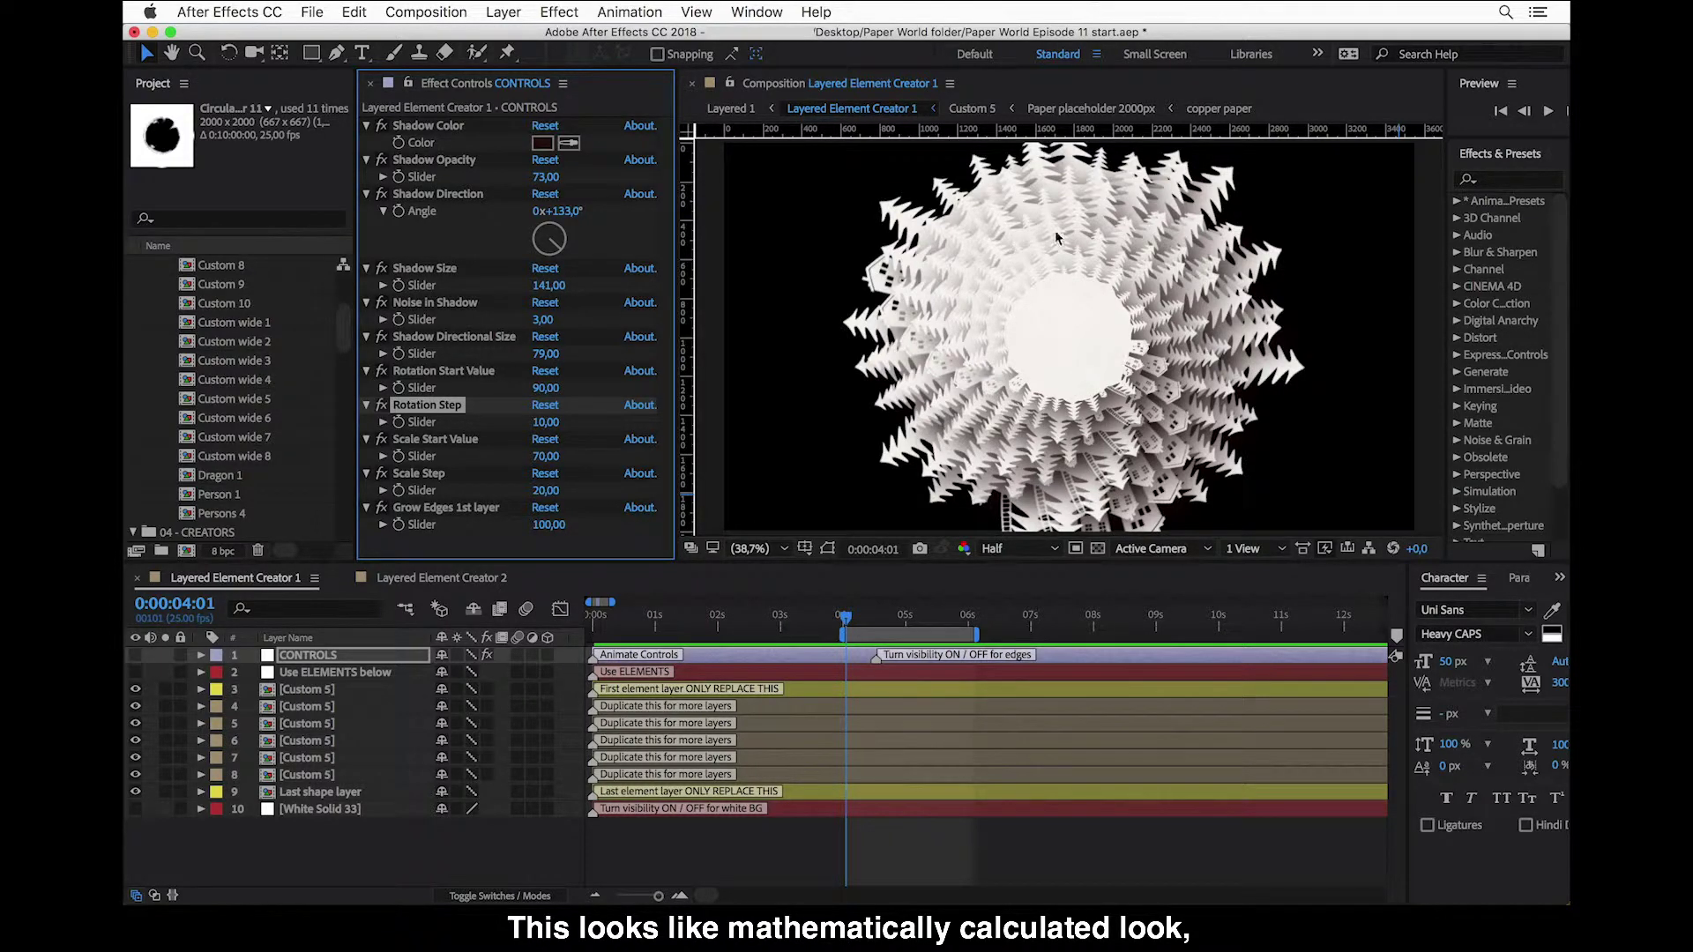
- Hide the Custom 5 layers 5, 6 and 8 to make the spacing between the rings less even
left_click(341, 747)
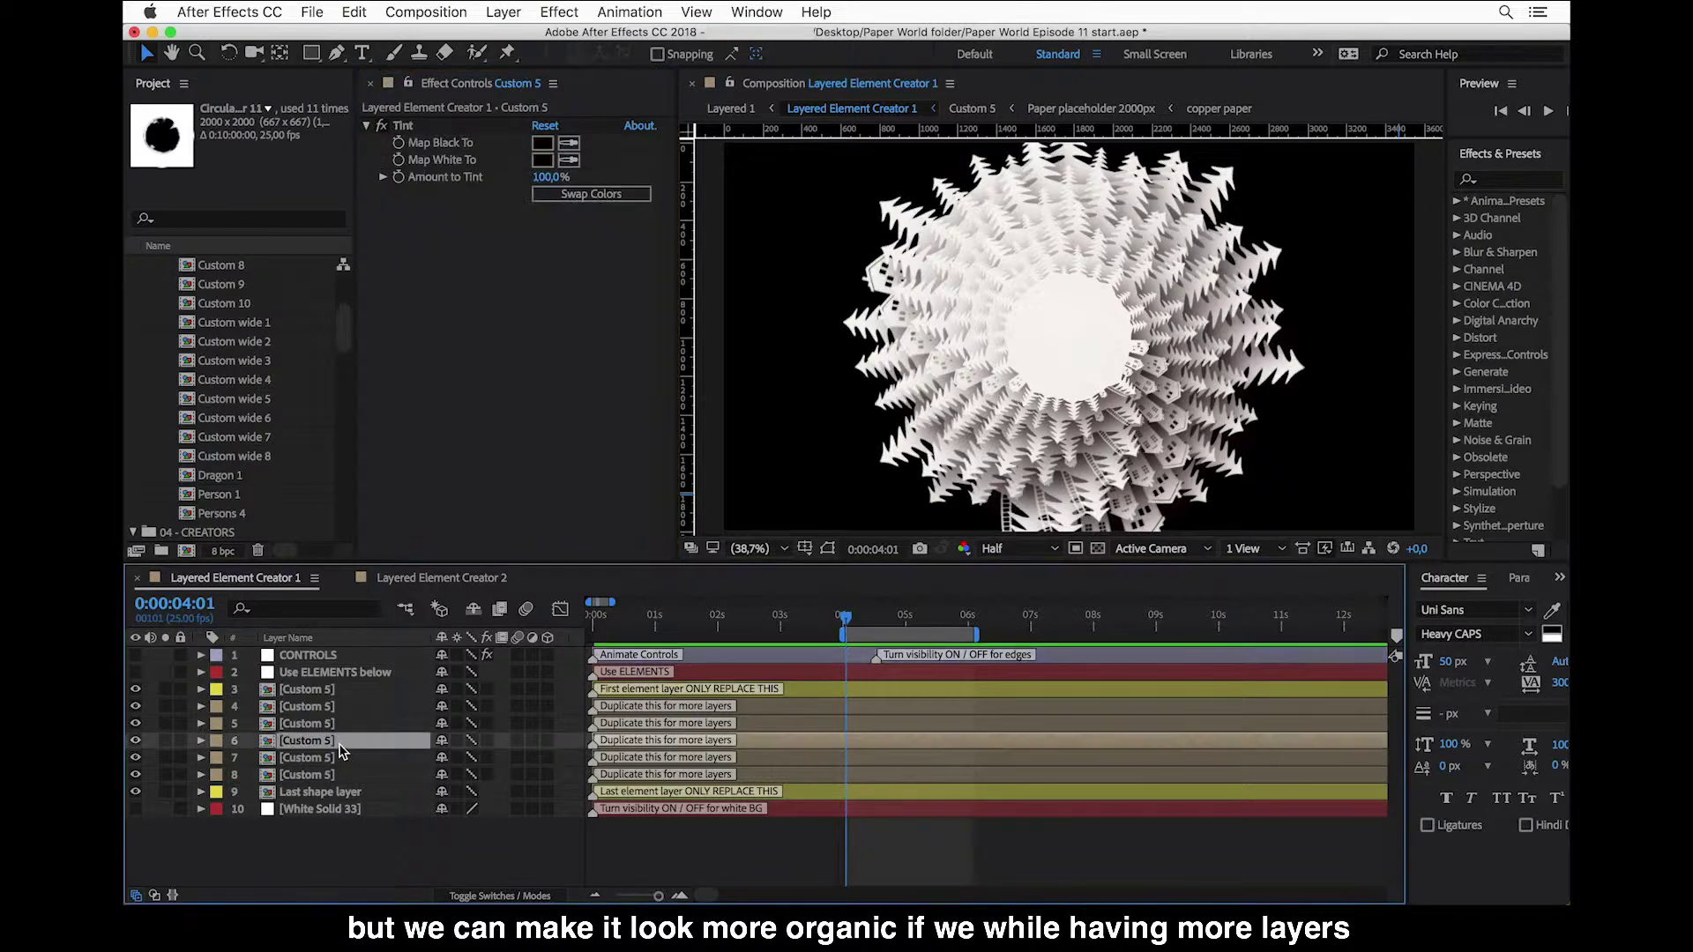
left_click(136, 743)
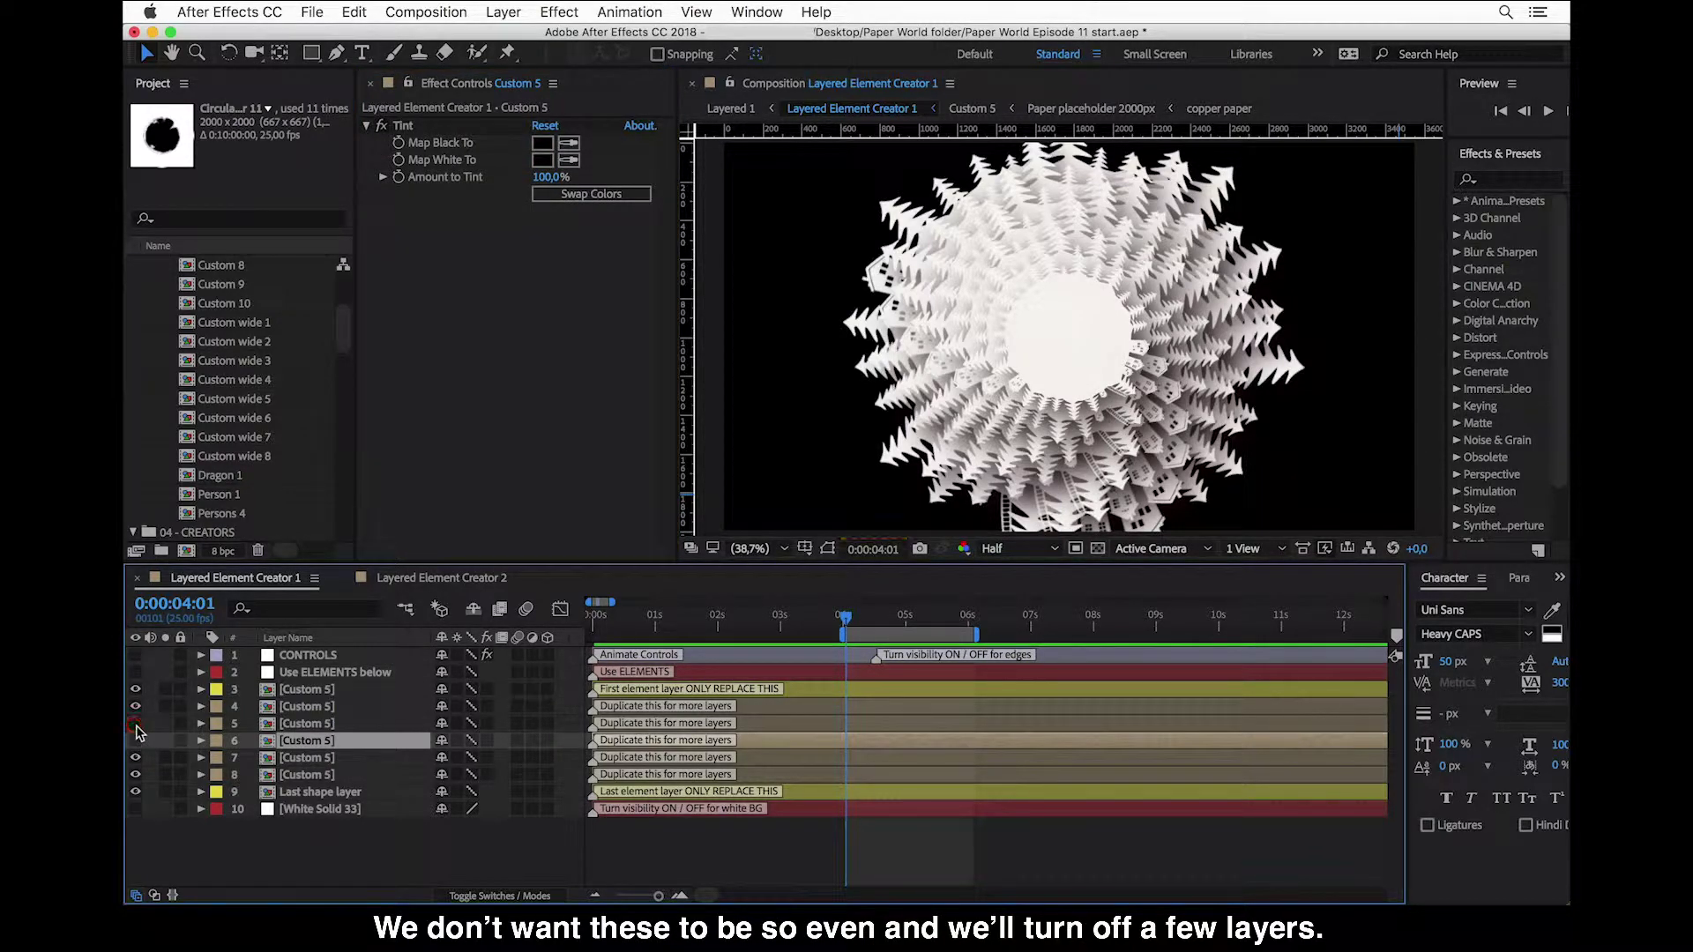
left_click(136, 723)
left_click(136, 774)
left_click(135, 775)
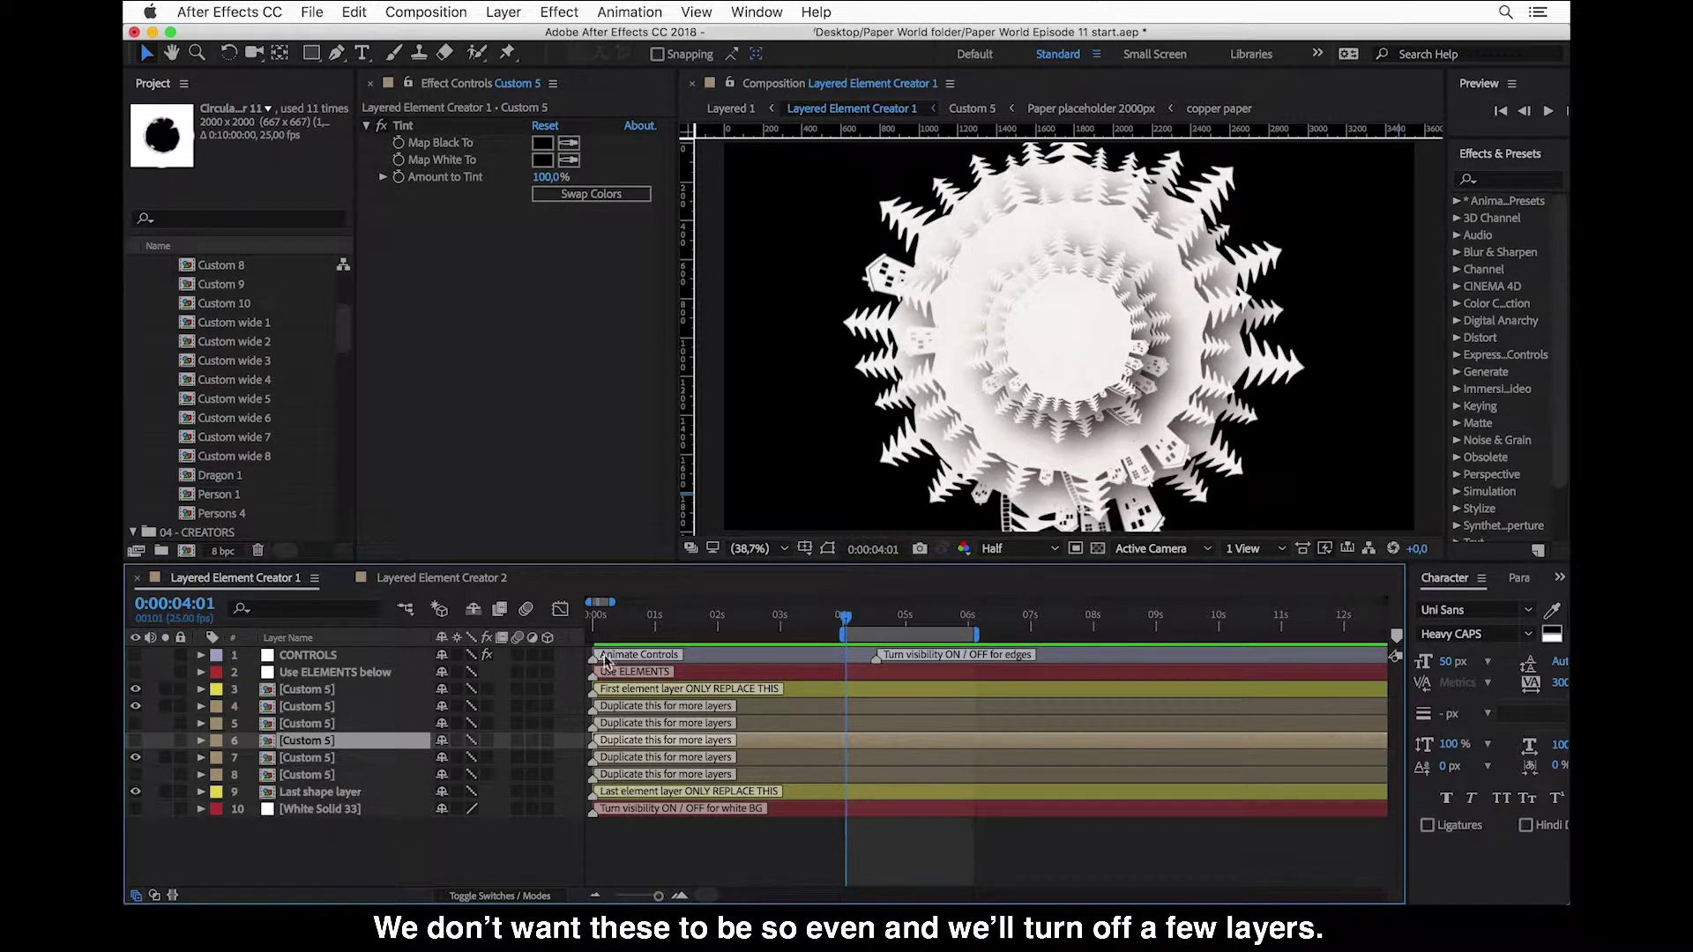
- Replace the second element layer, layer 4, with the Custom 4 dragon mini world
left_click(322, 655)
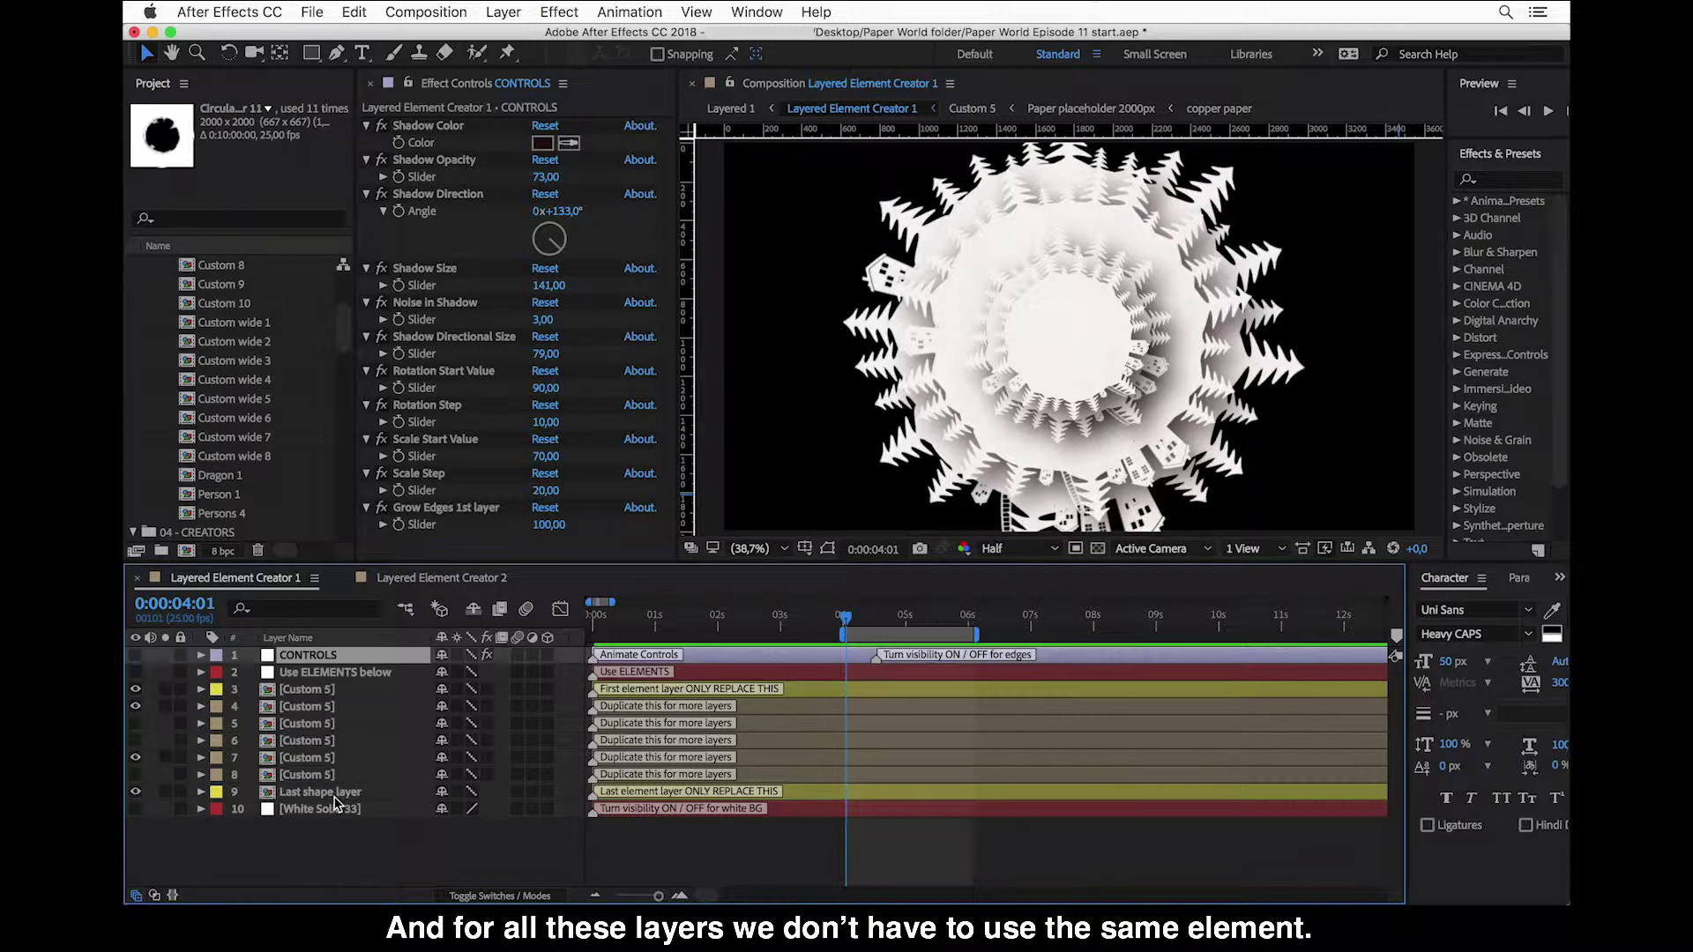
left_click(323, 696)
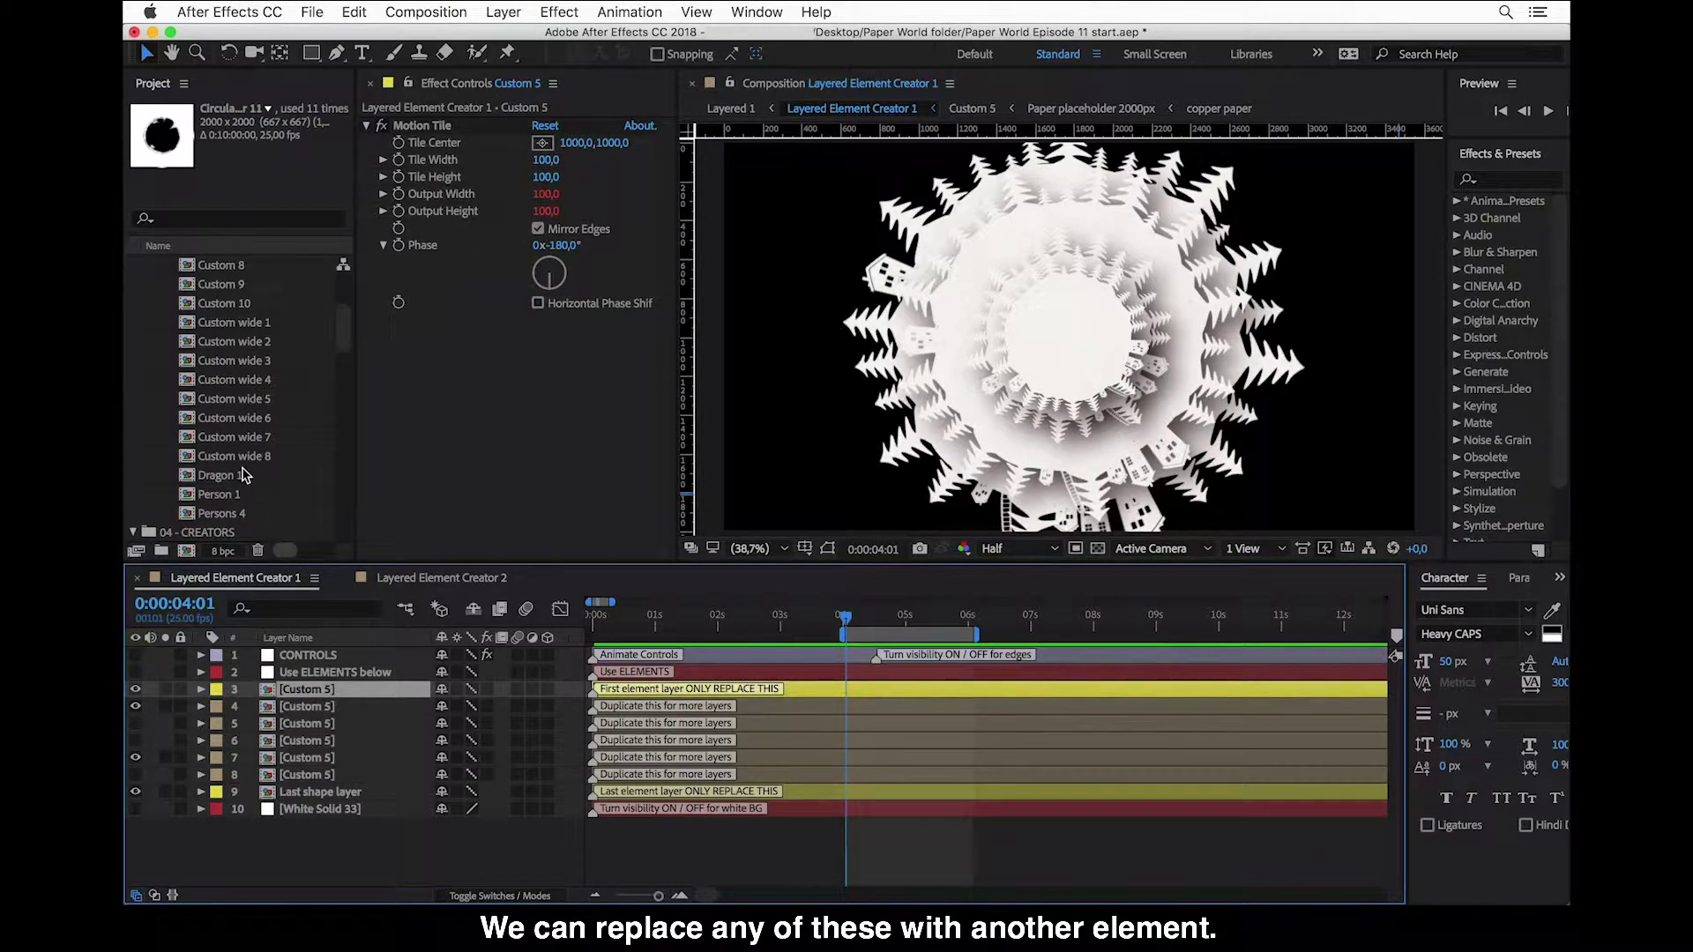
scroll(244, 476, "up", 5)
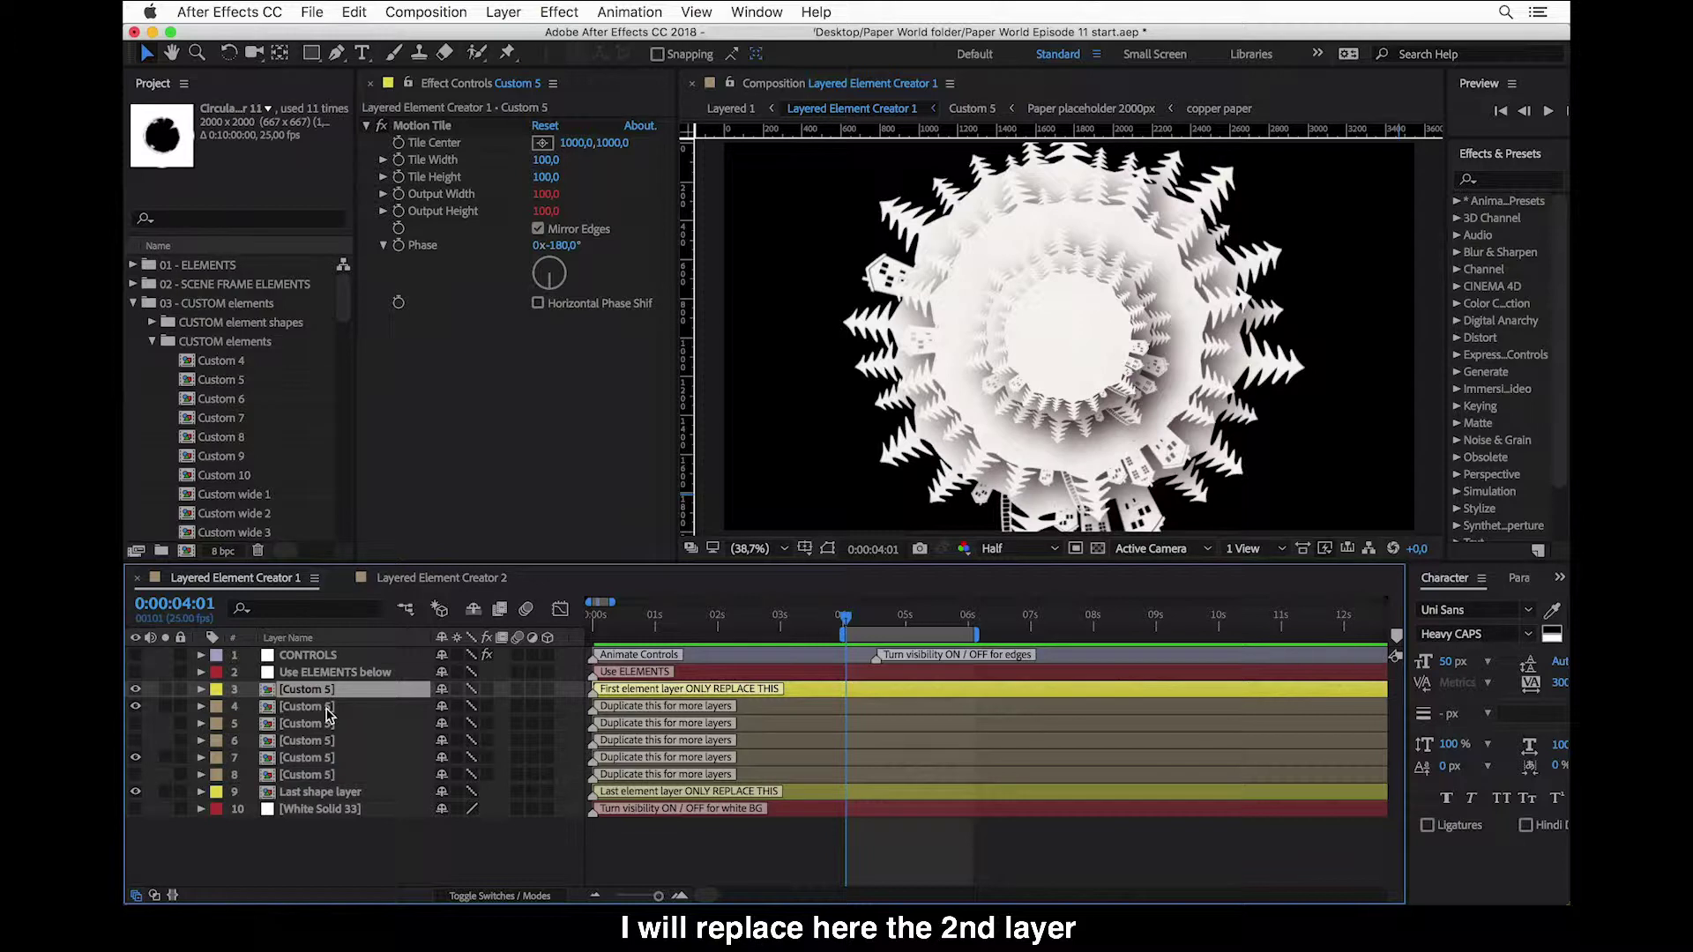
left_click(326, 710)
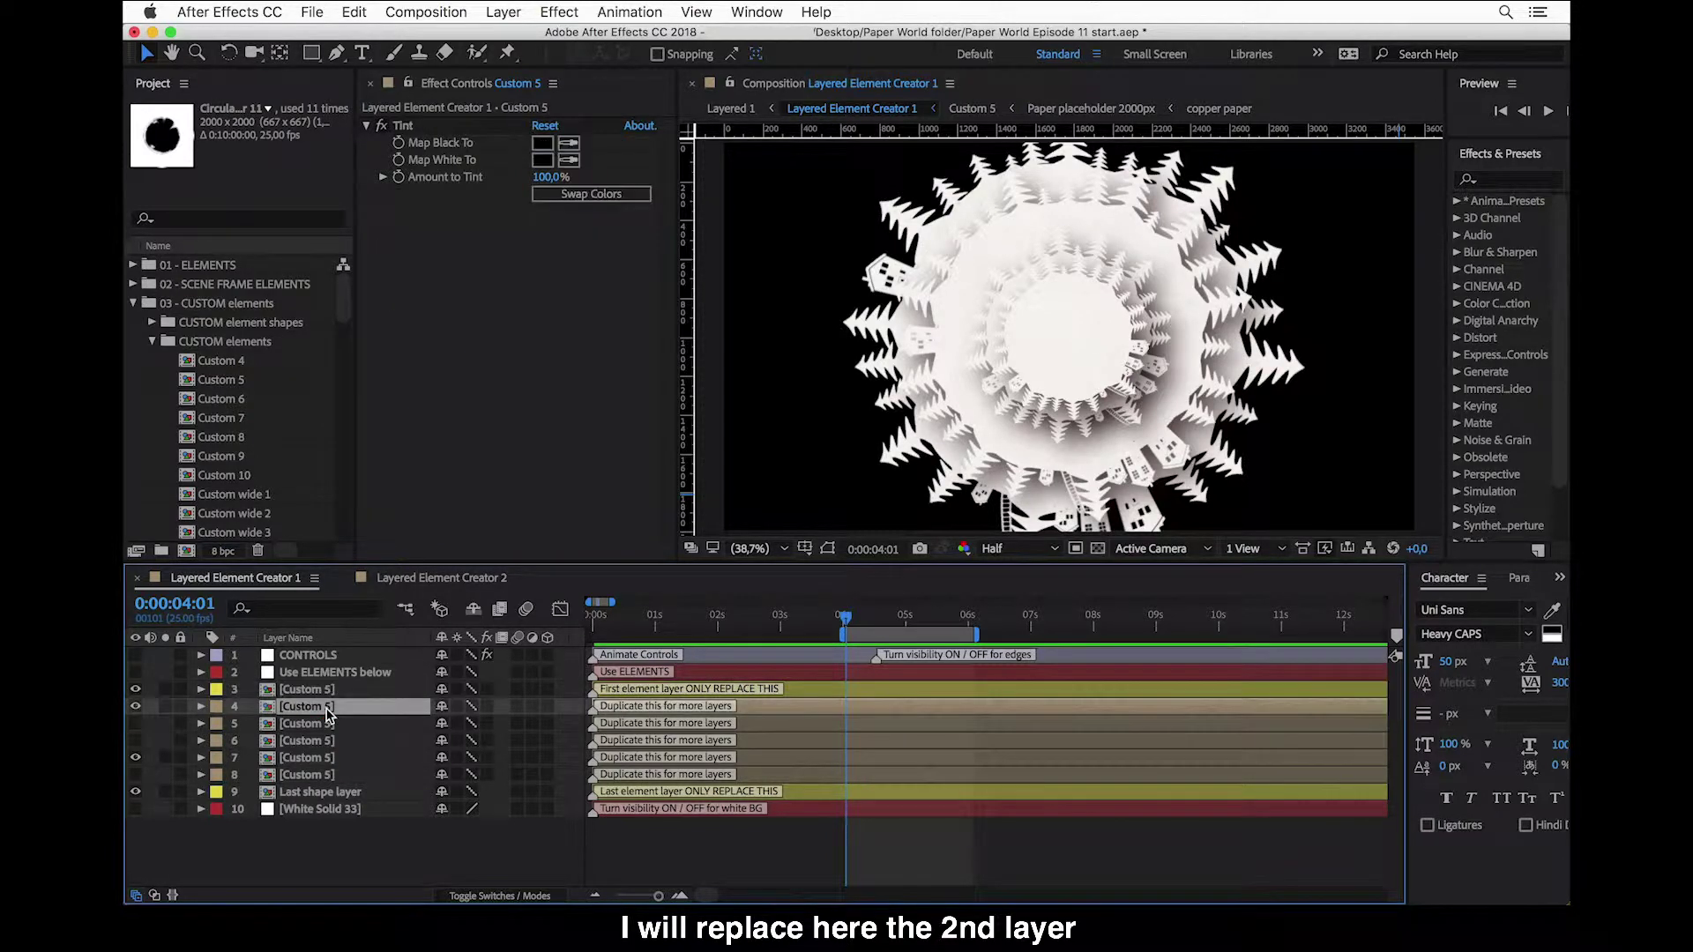
left_click(231, 363)
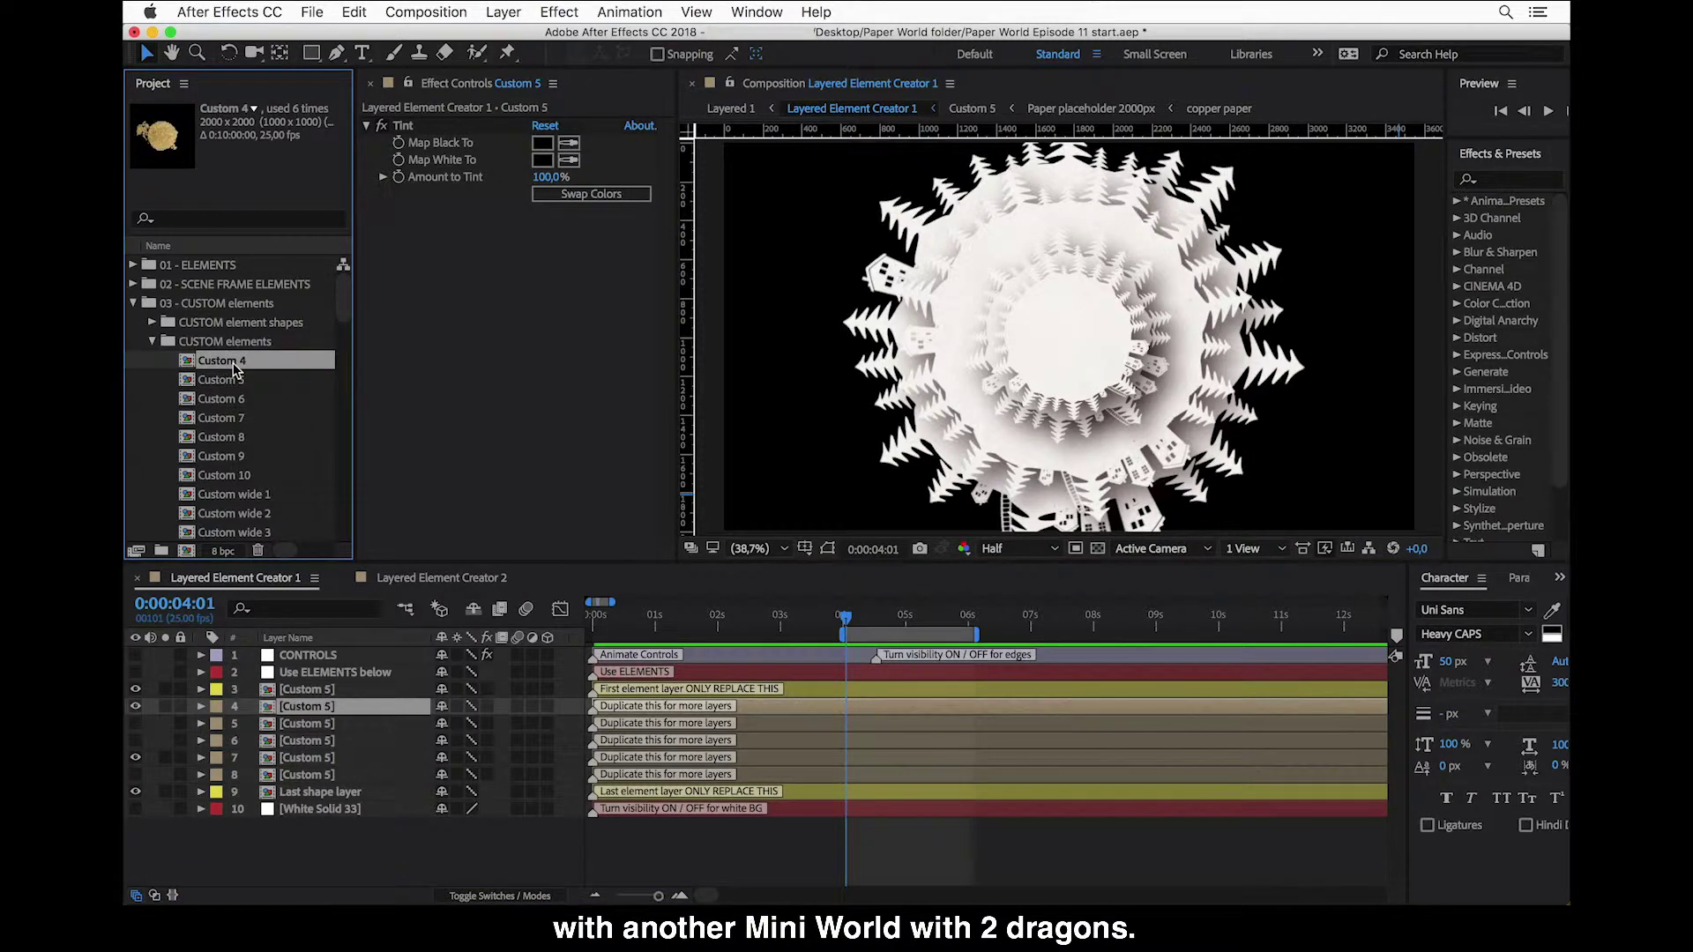
left_click_drag(233, 362, 309, 708)
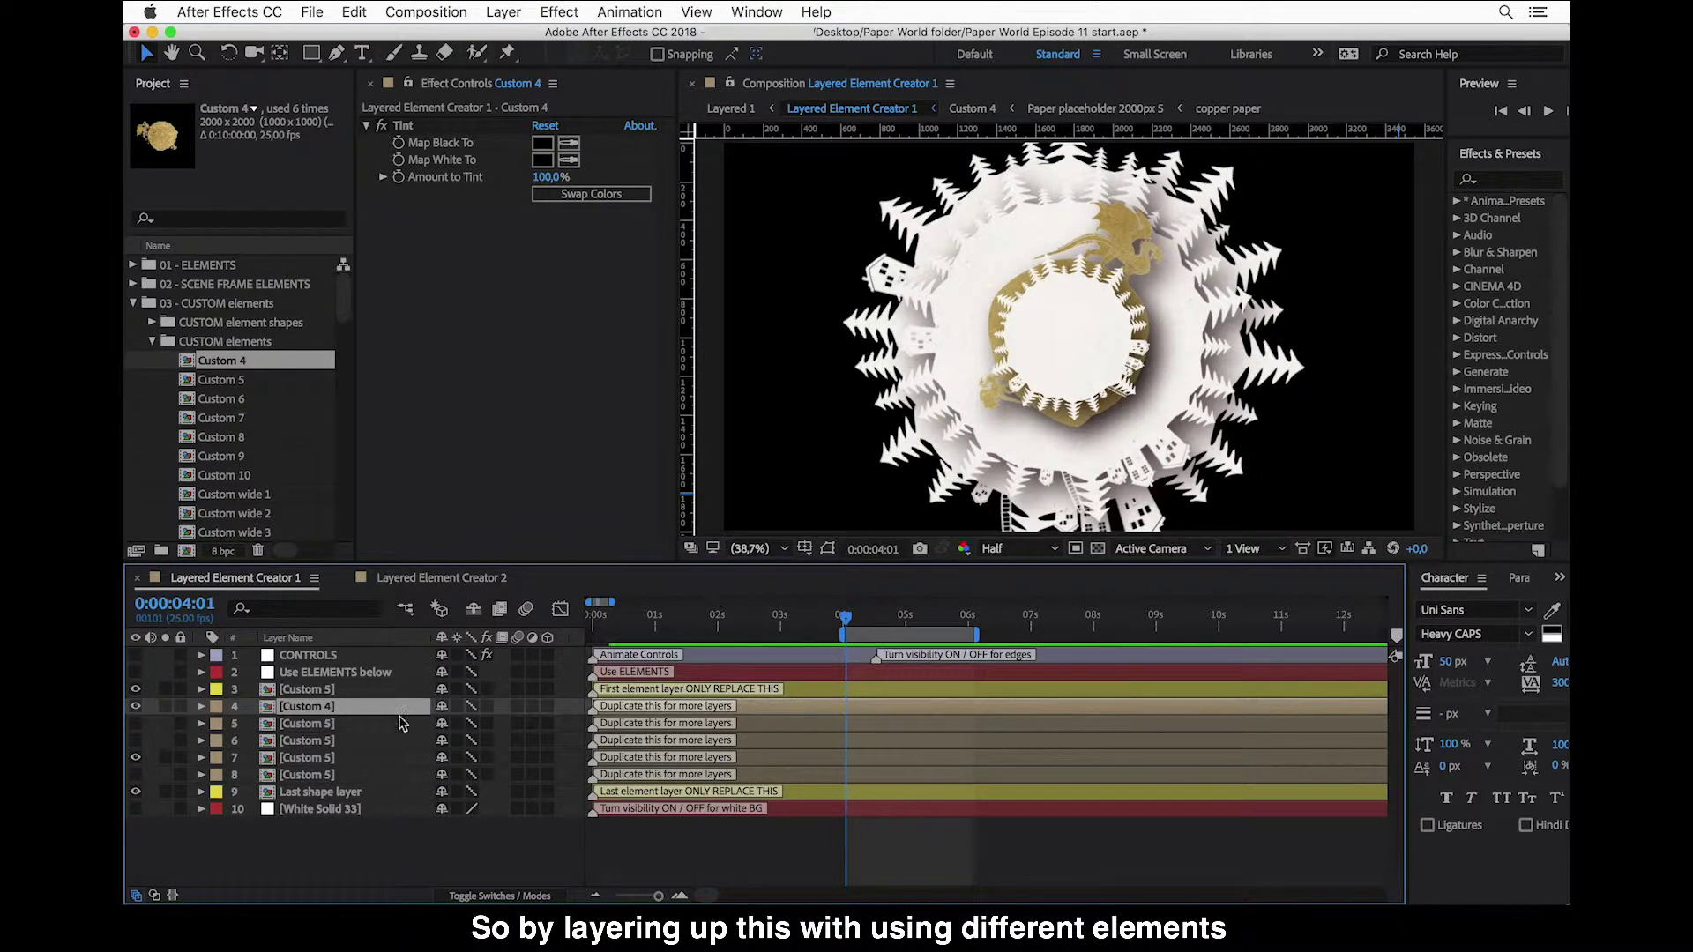
- Set the Shadow Direction angle on the CONTROLS layer to 301°
left_click(309, 655)
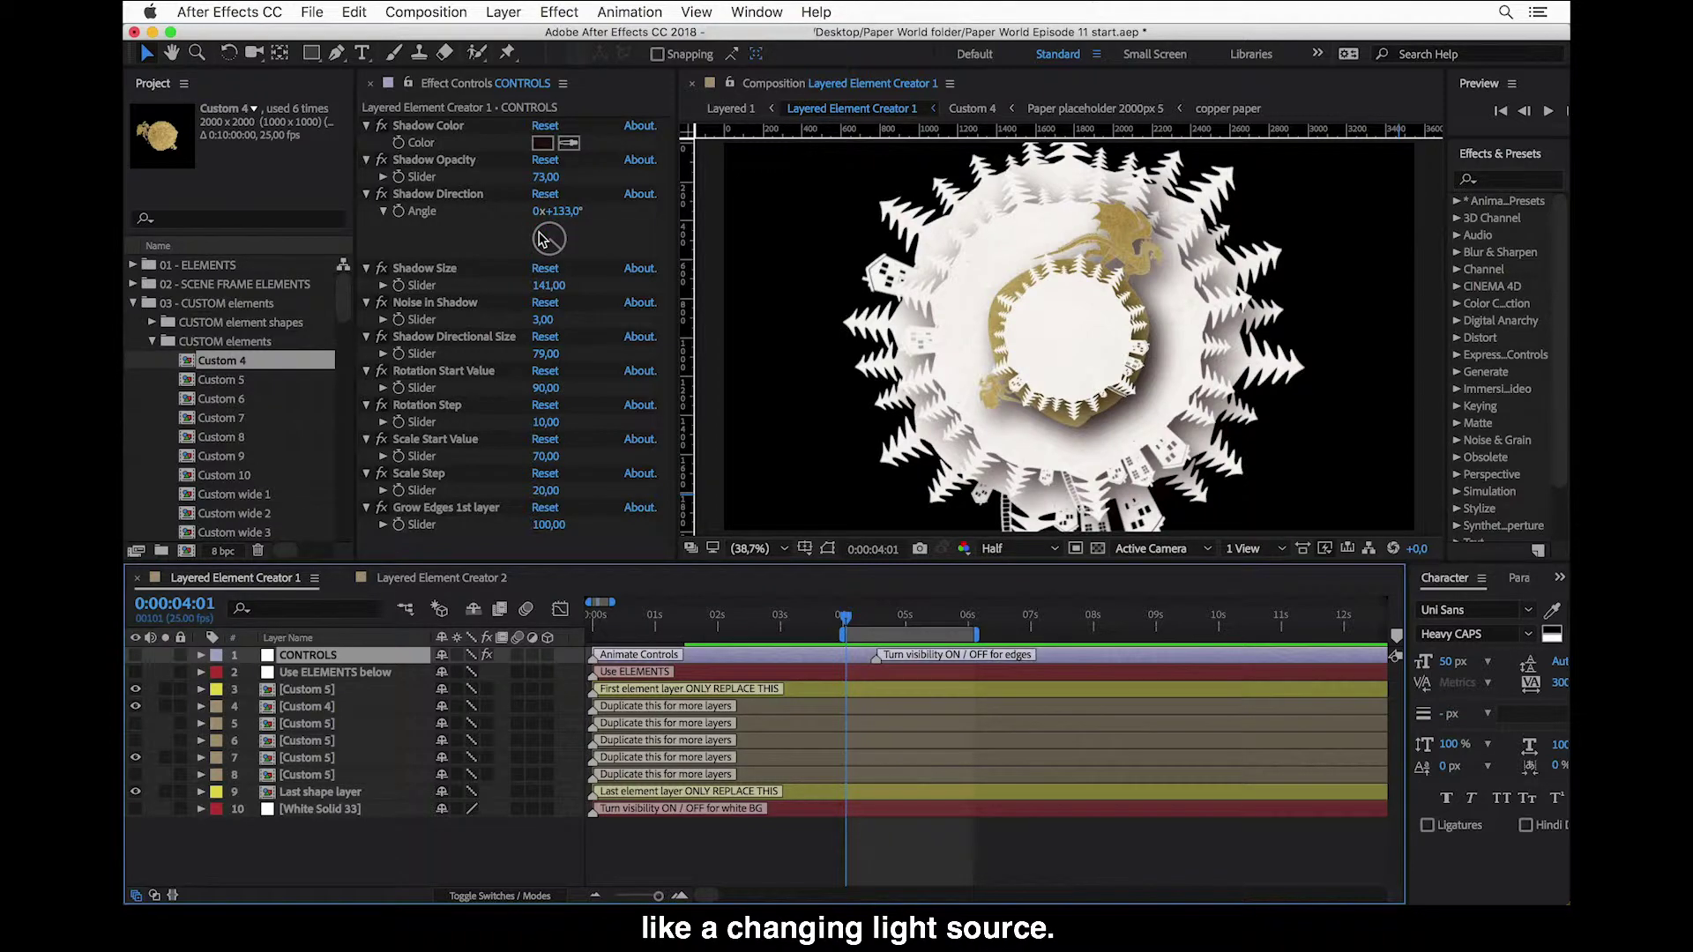
left_click_drag(544, 240, 539, 232)
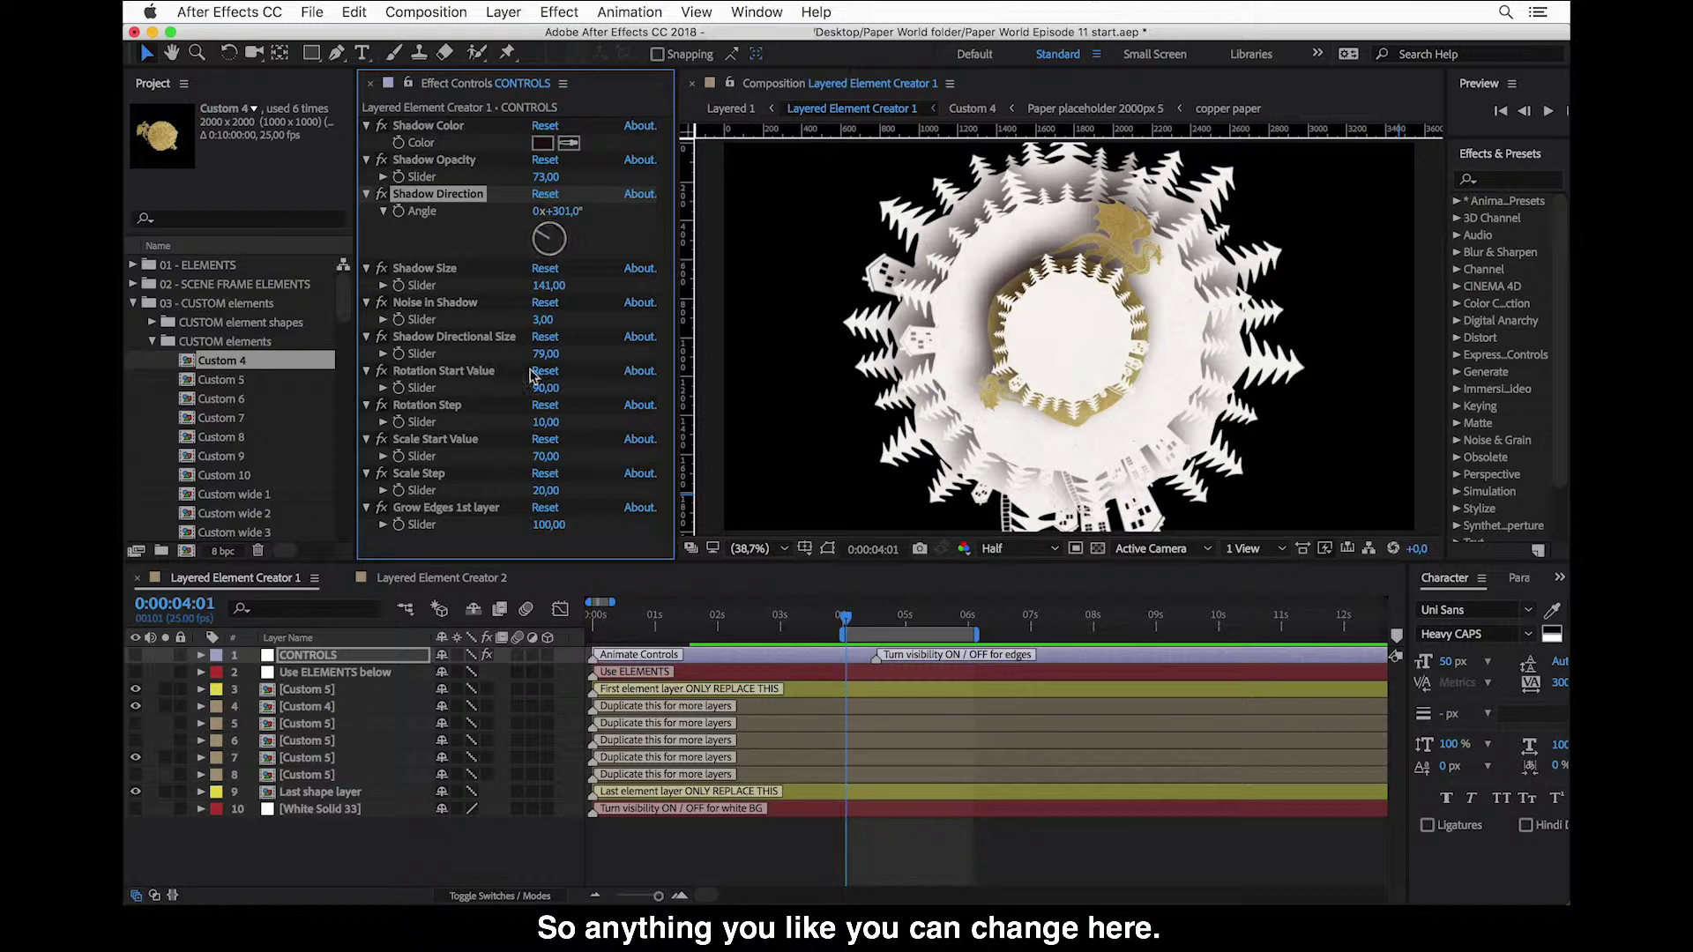
left_click(367, 655)
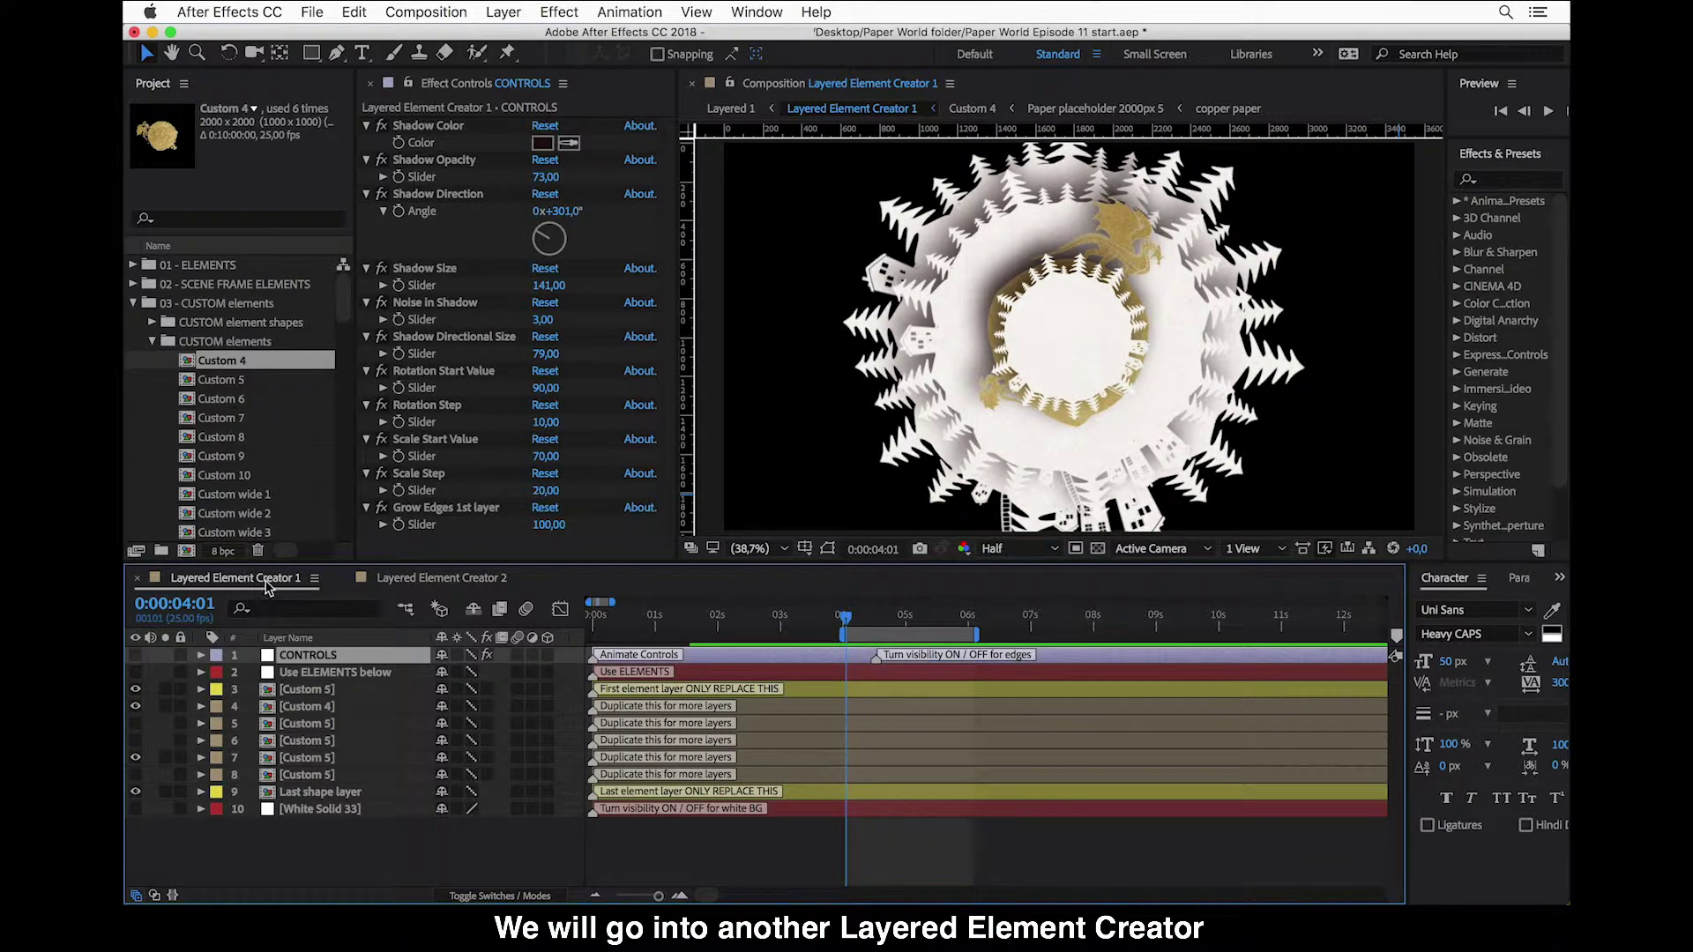
- Examine the CONTROLS layer's keyframes in Layered Element Creator 2 and preview its animation
left_click(465, 582)
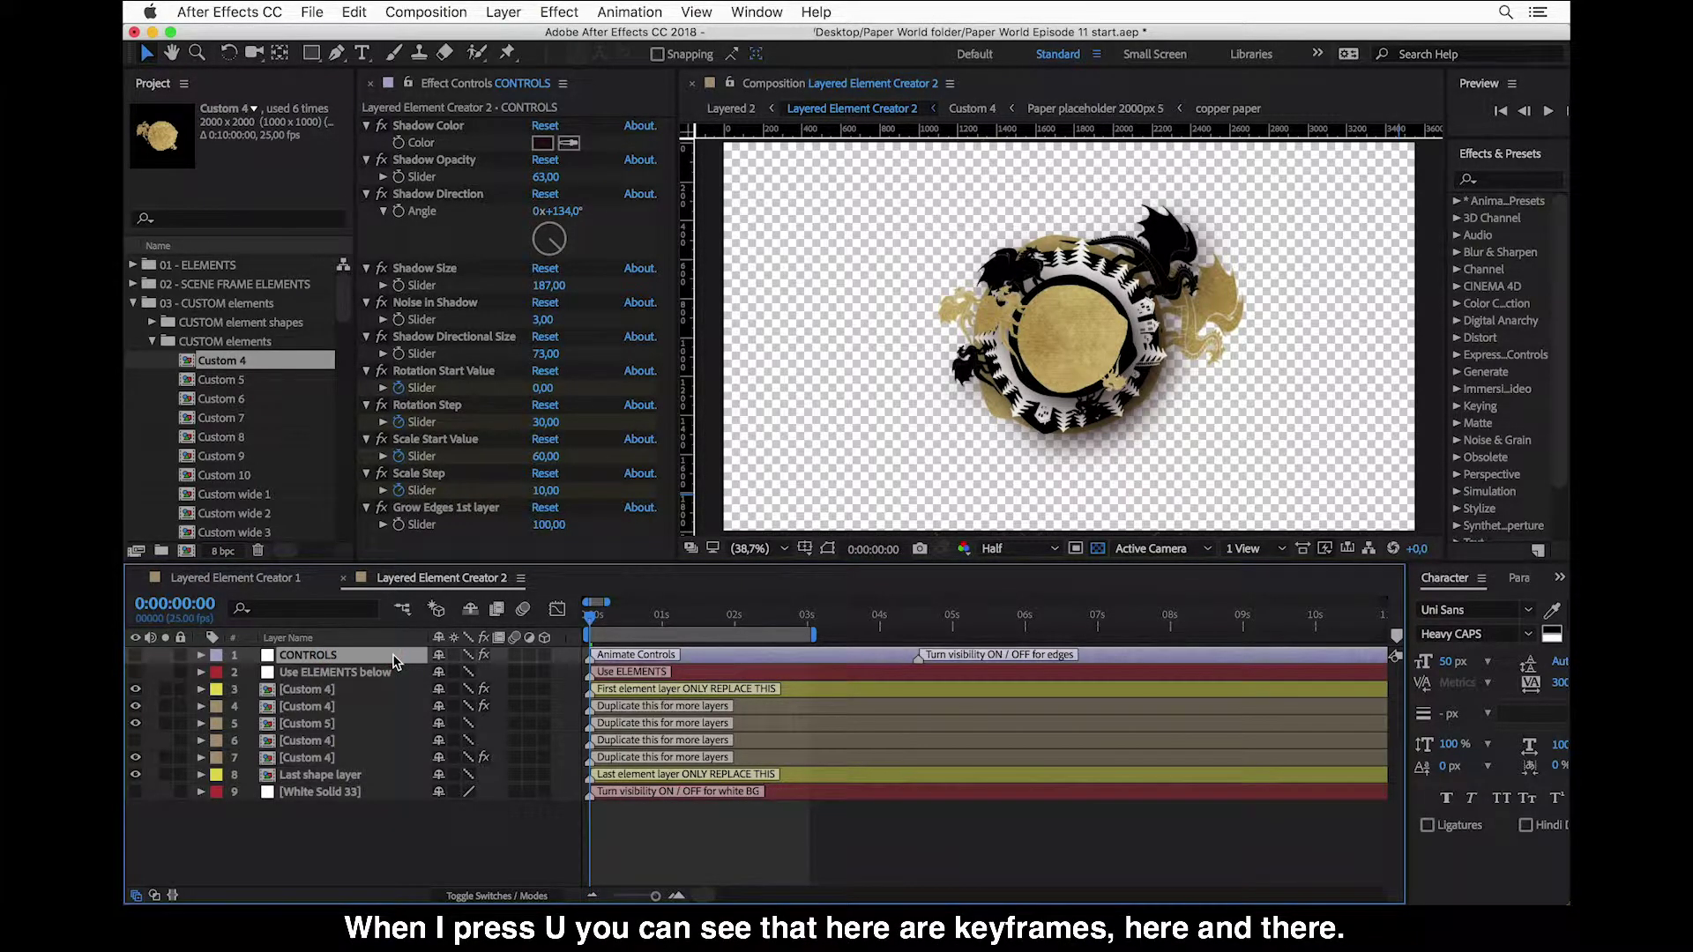
key("u")
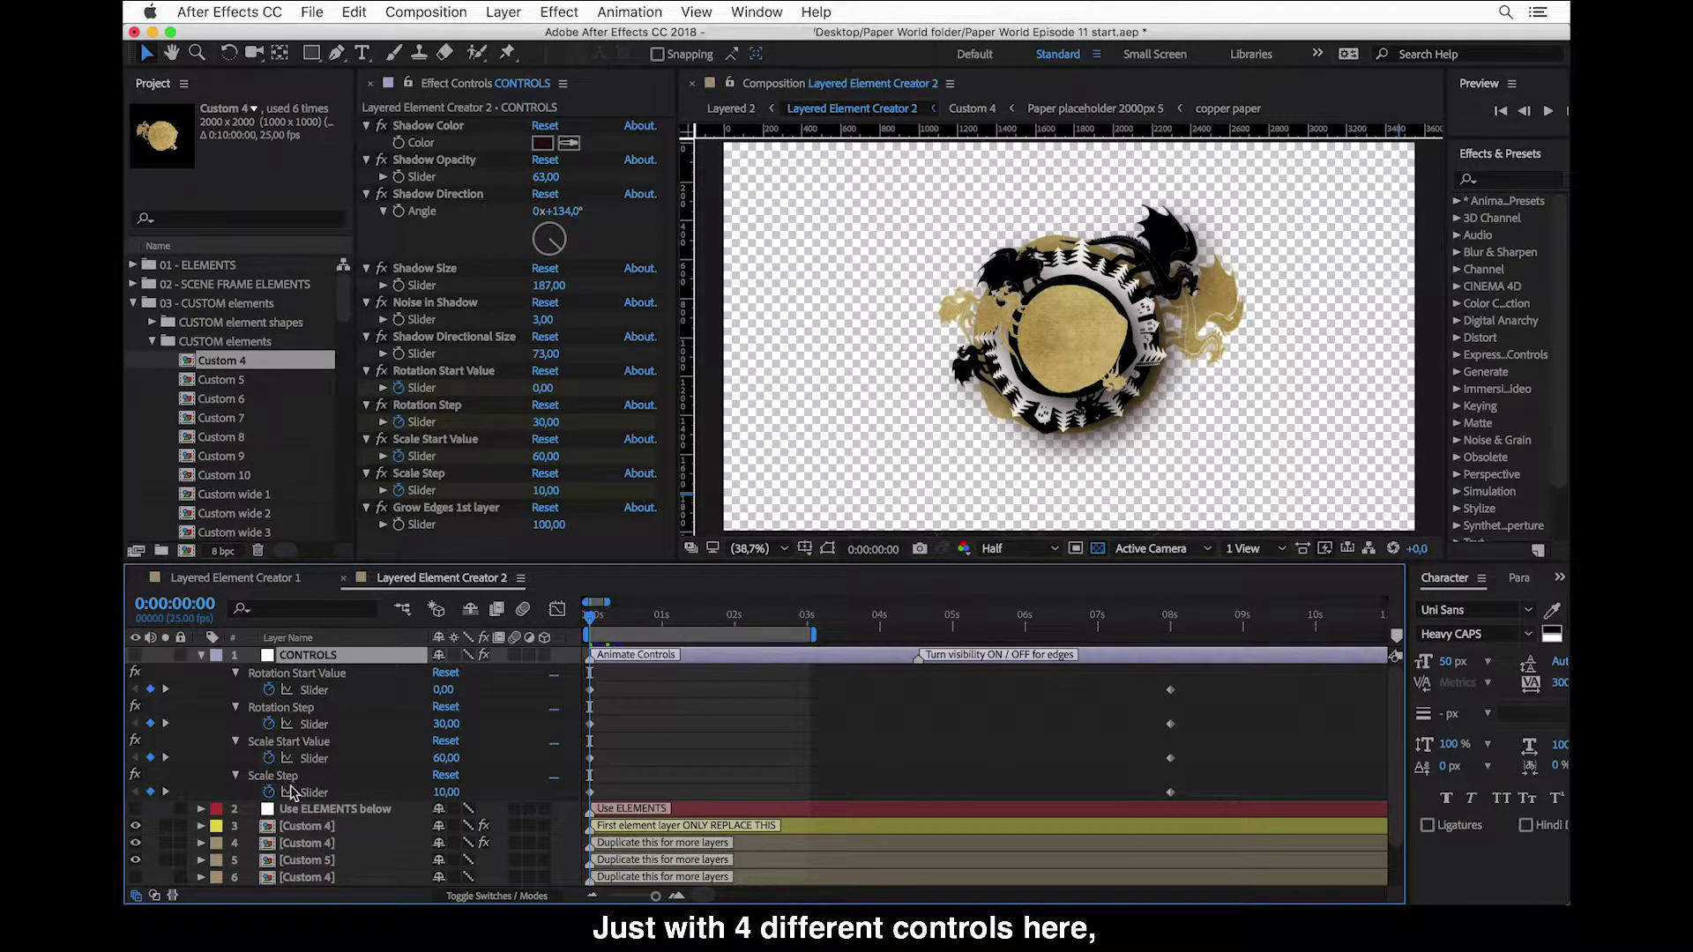
left_click(201, 658)
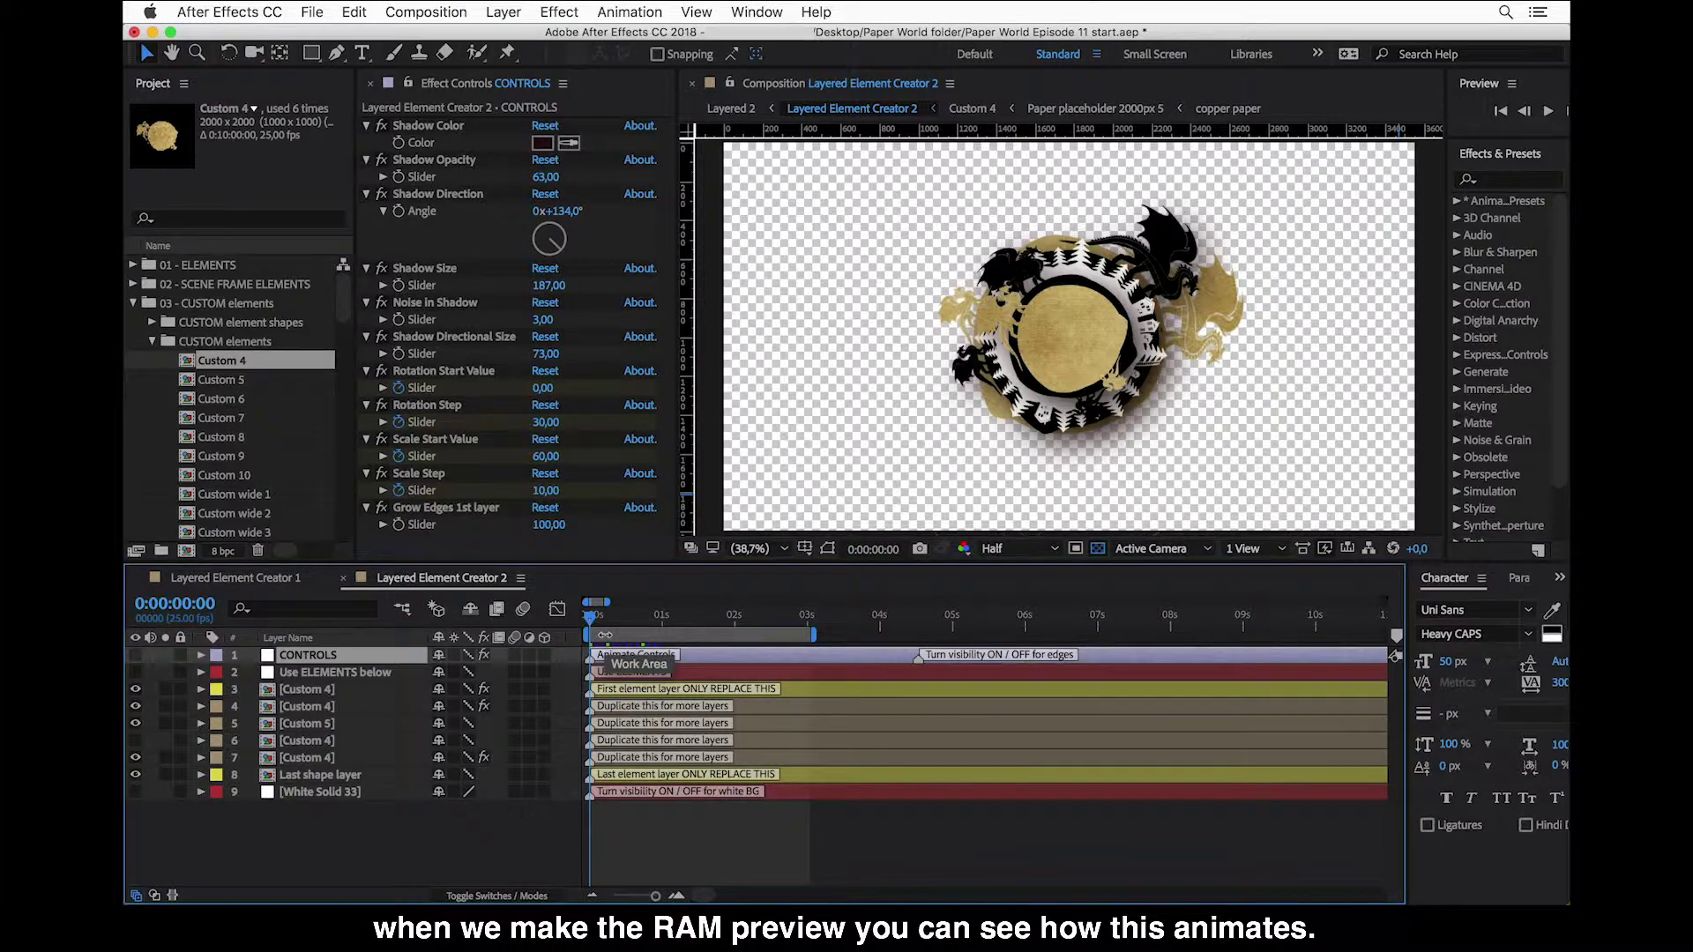
key("space")
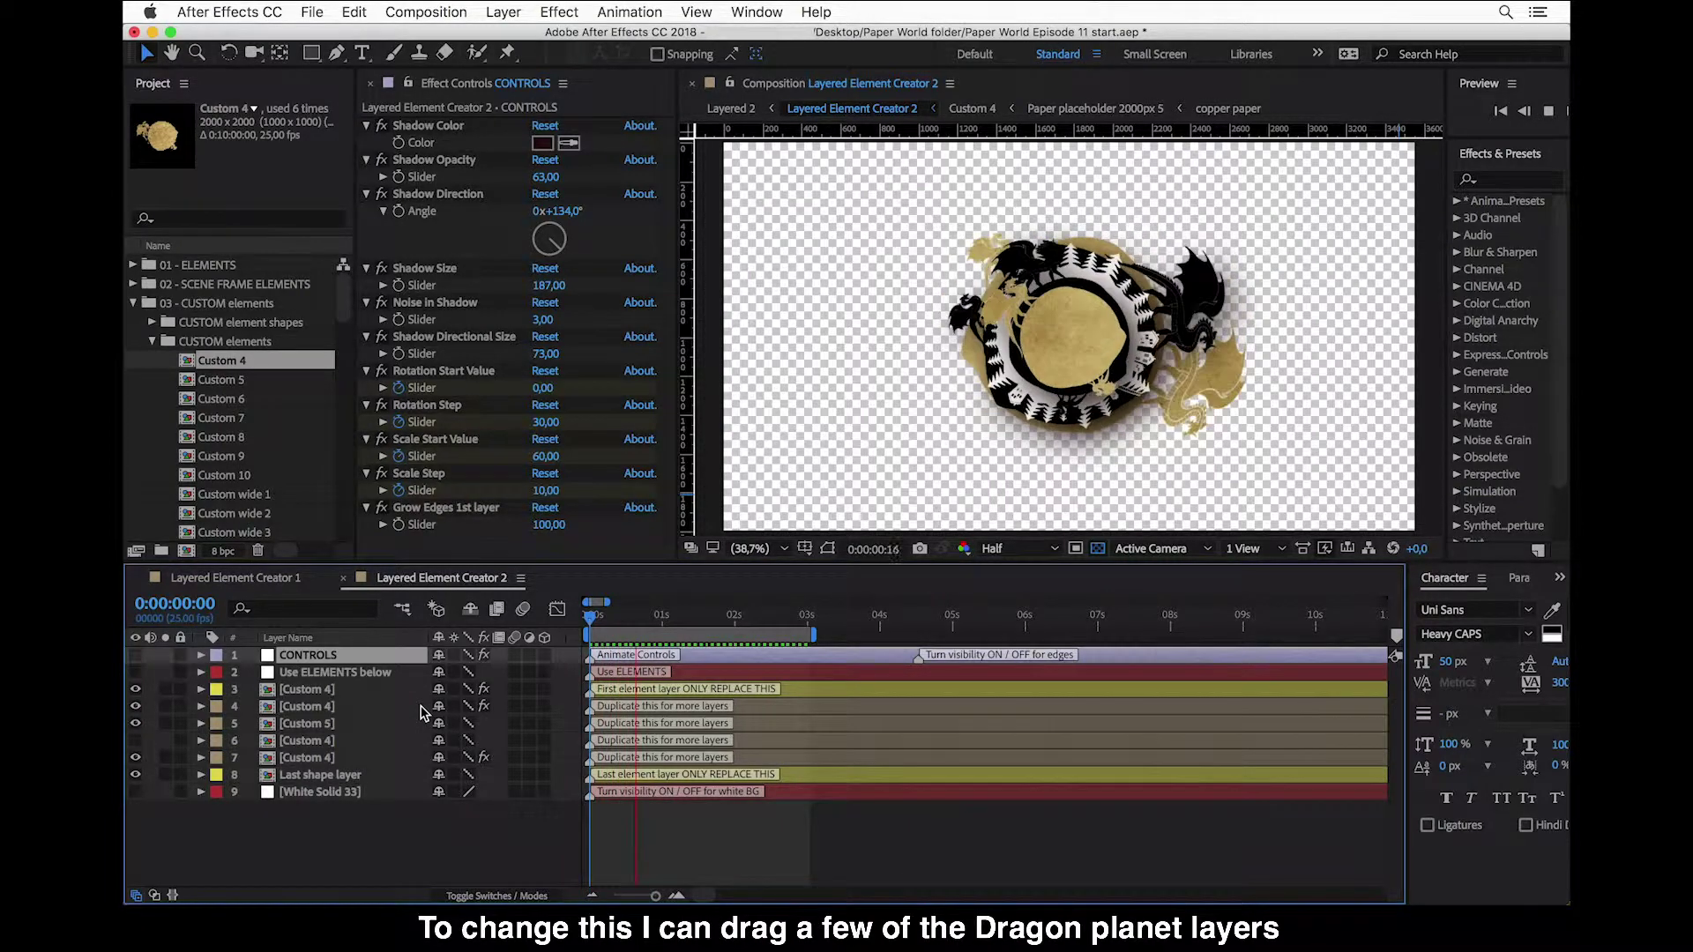
key("space")
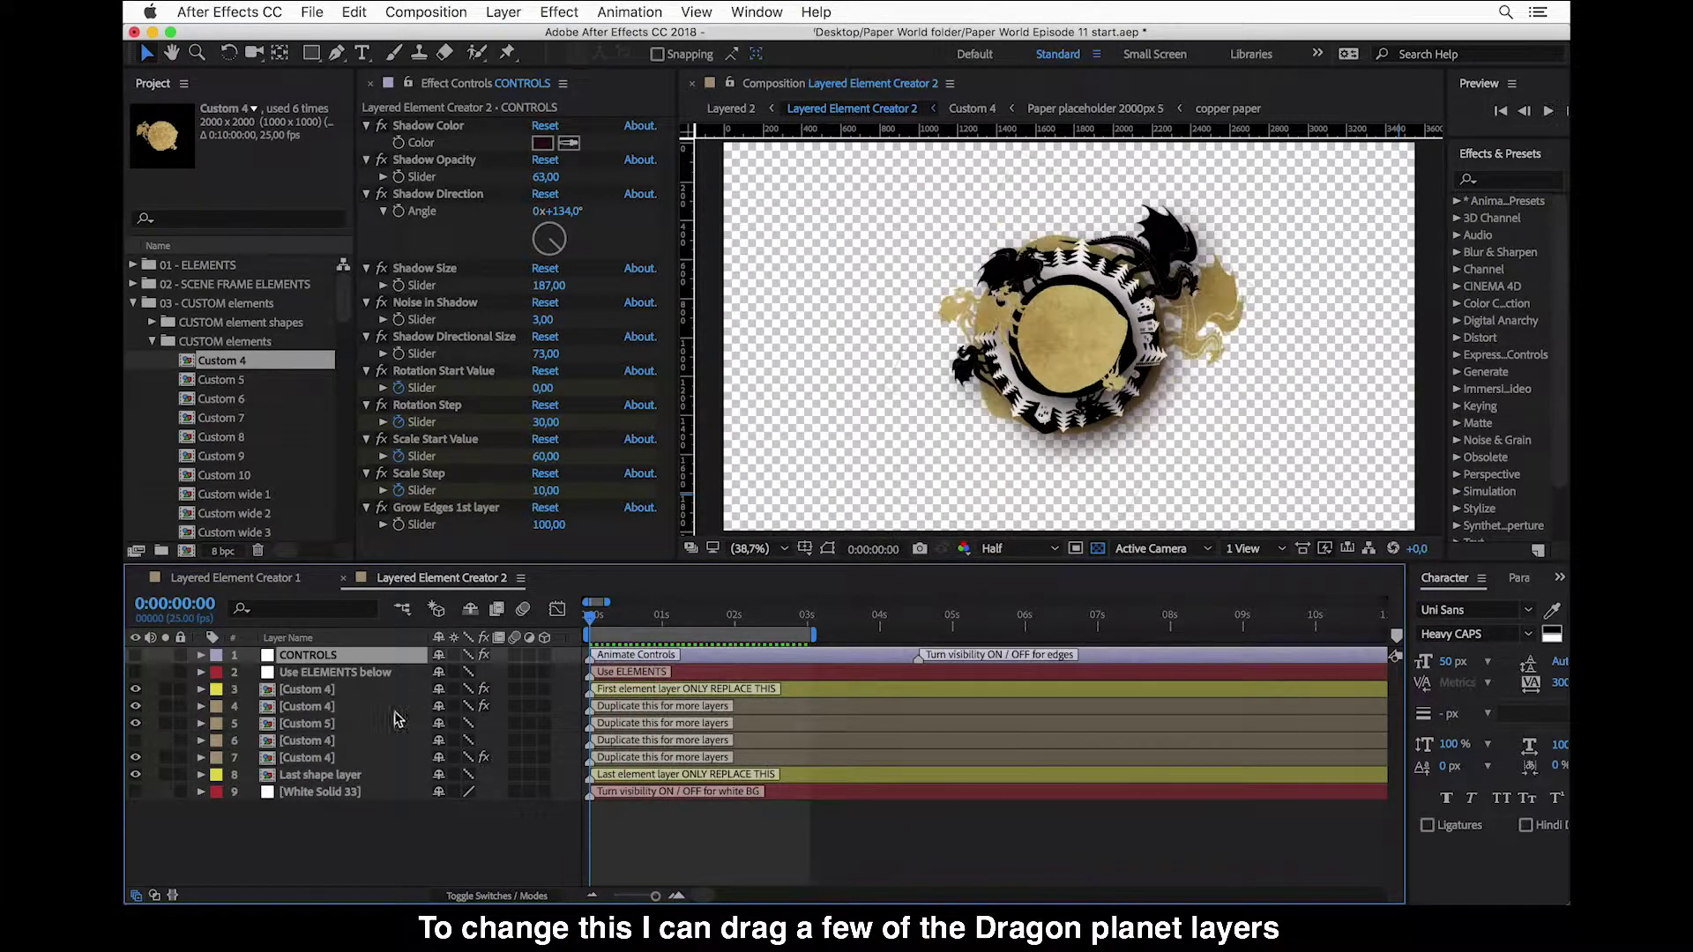
- Shift the Custom 4 dragon layers 4 and 7 earlier in time to offset their animation
left_click(353, 697)
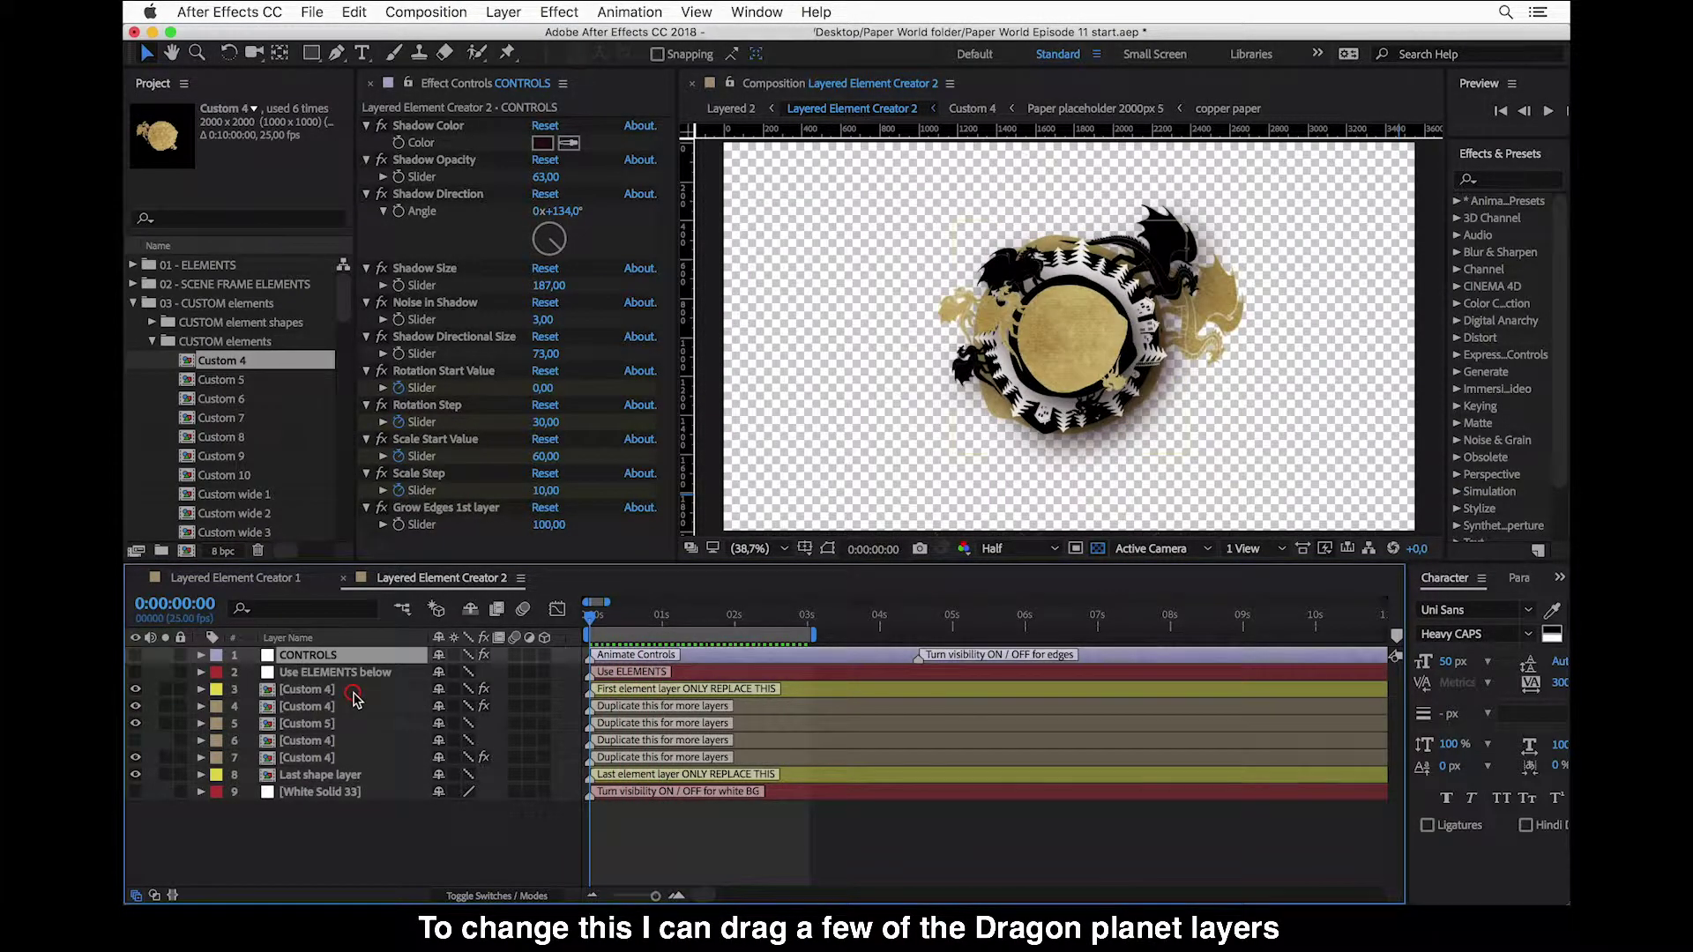
left_click(330, 696)
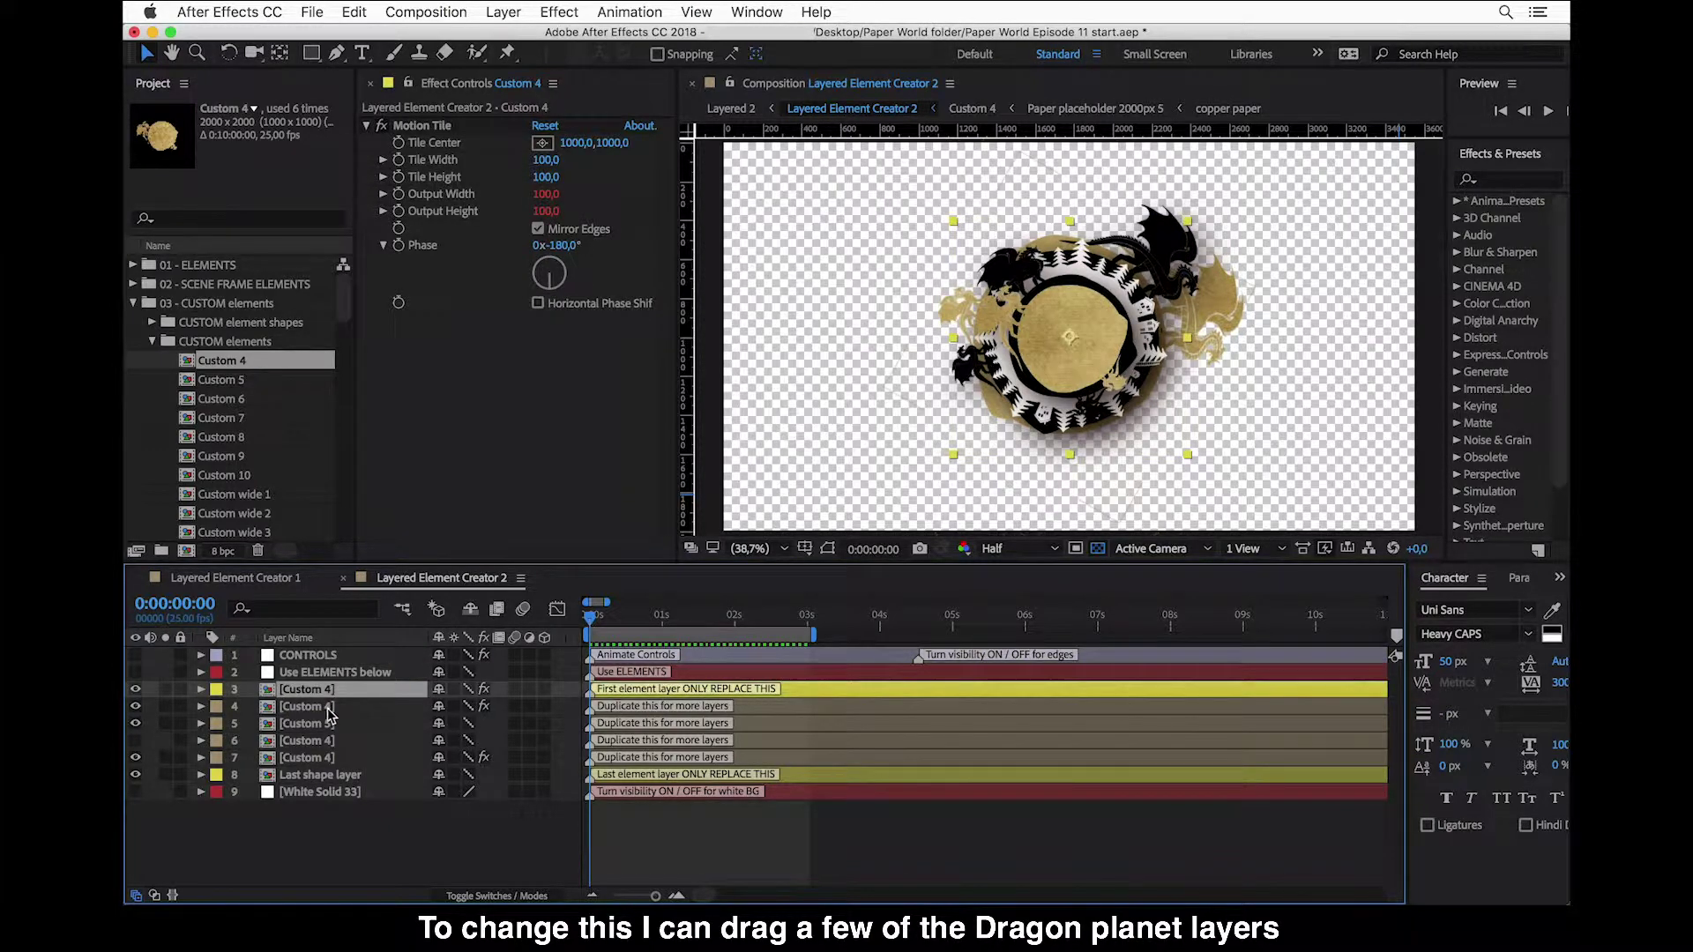
left_click(785, 710)
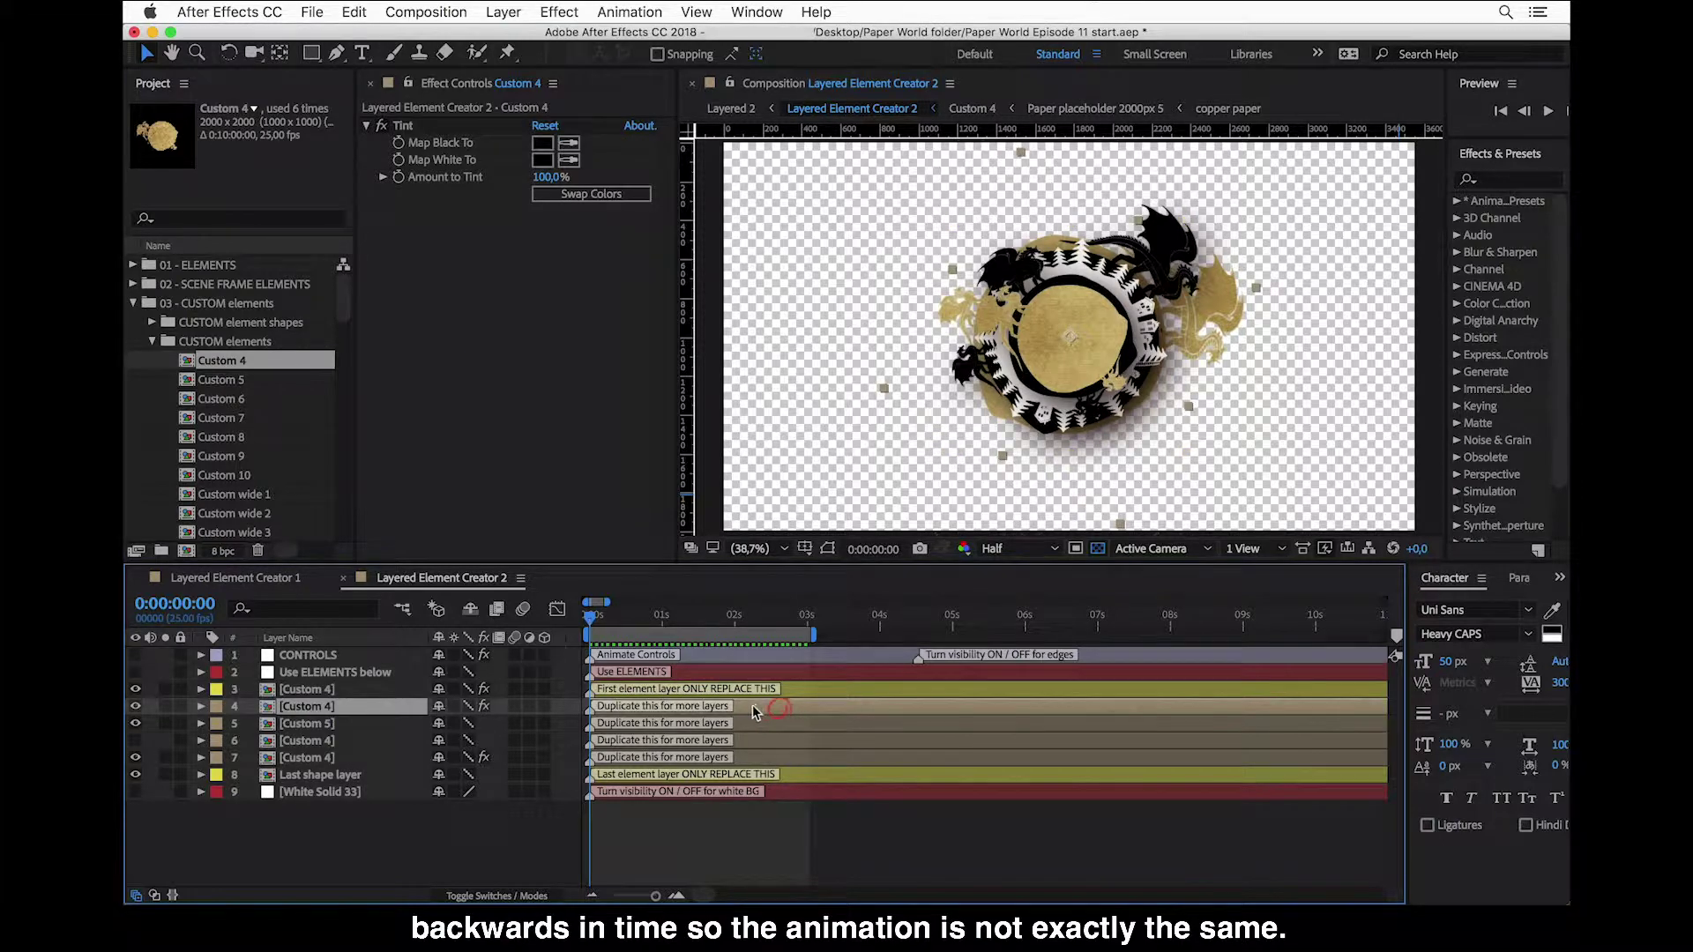
left_click_drag(741, 709, 722, 710)
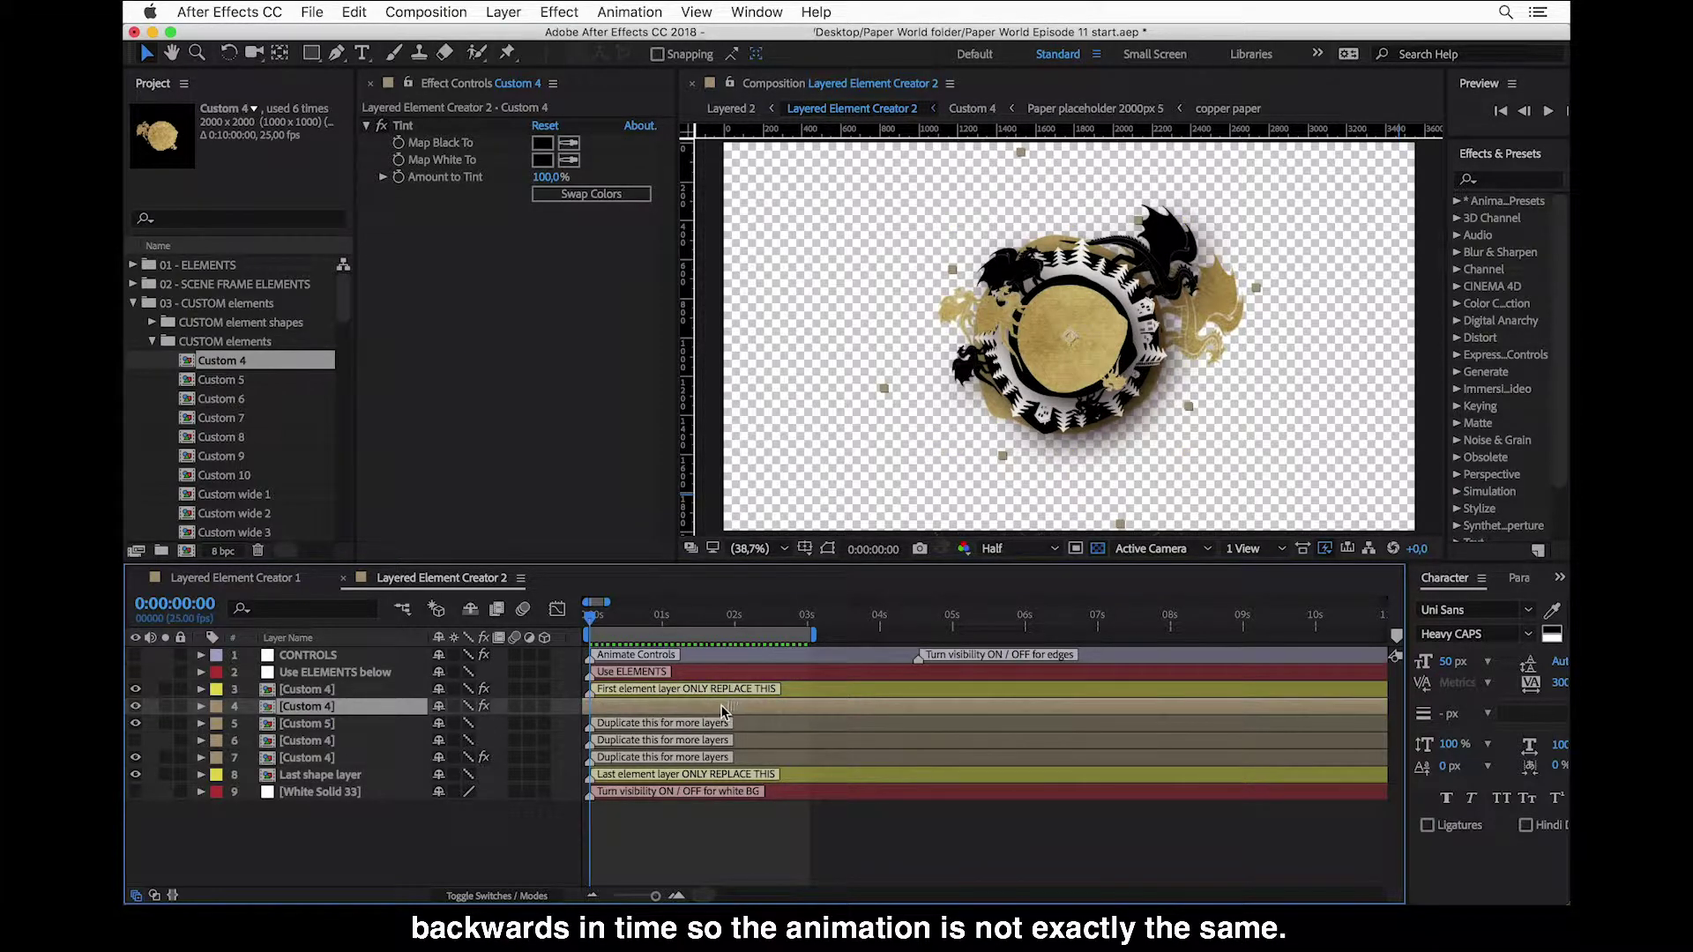
left_click(353, 758)
left_click(811, 755)
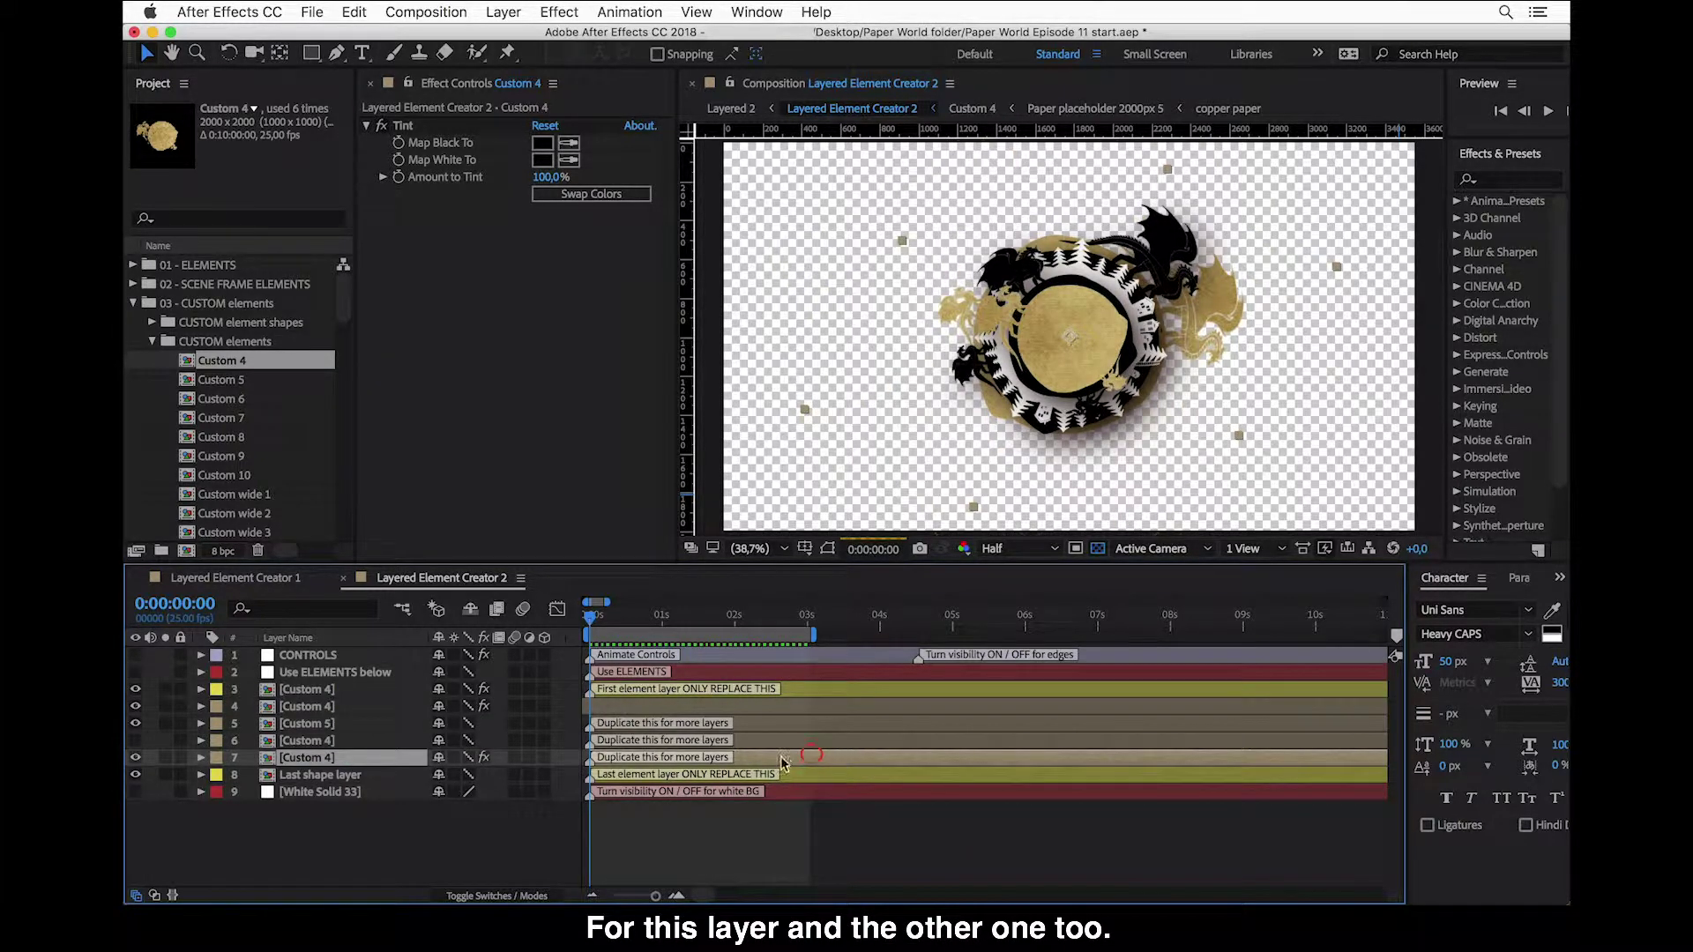
left_click_drag(812, 756, 780, 756)
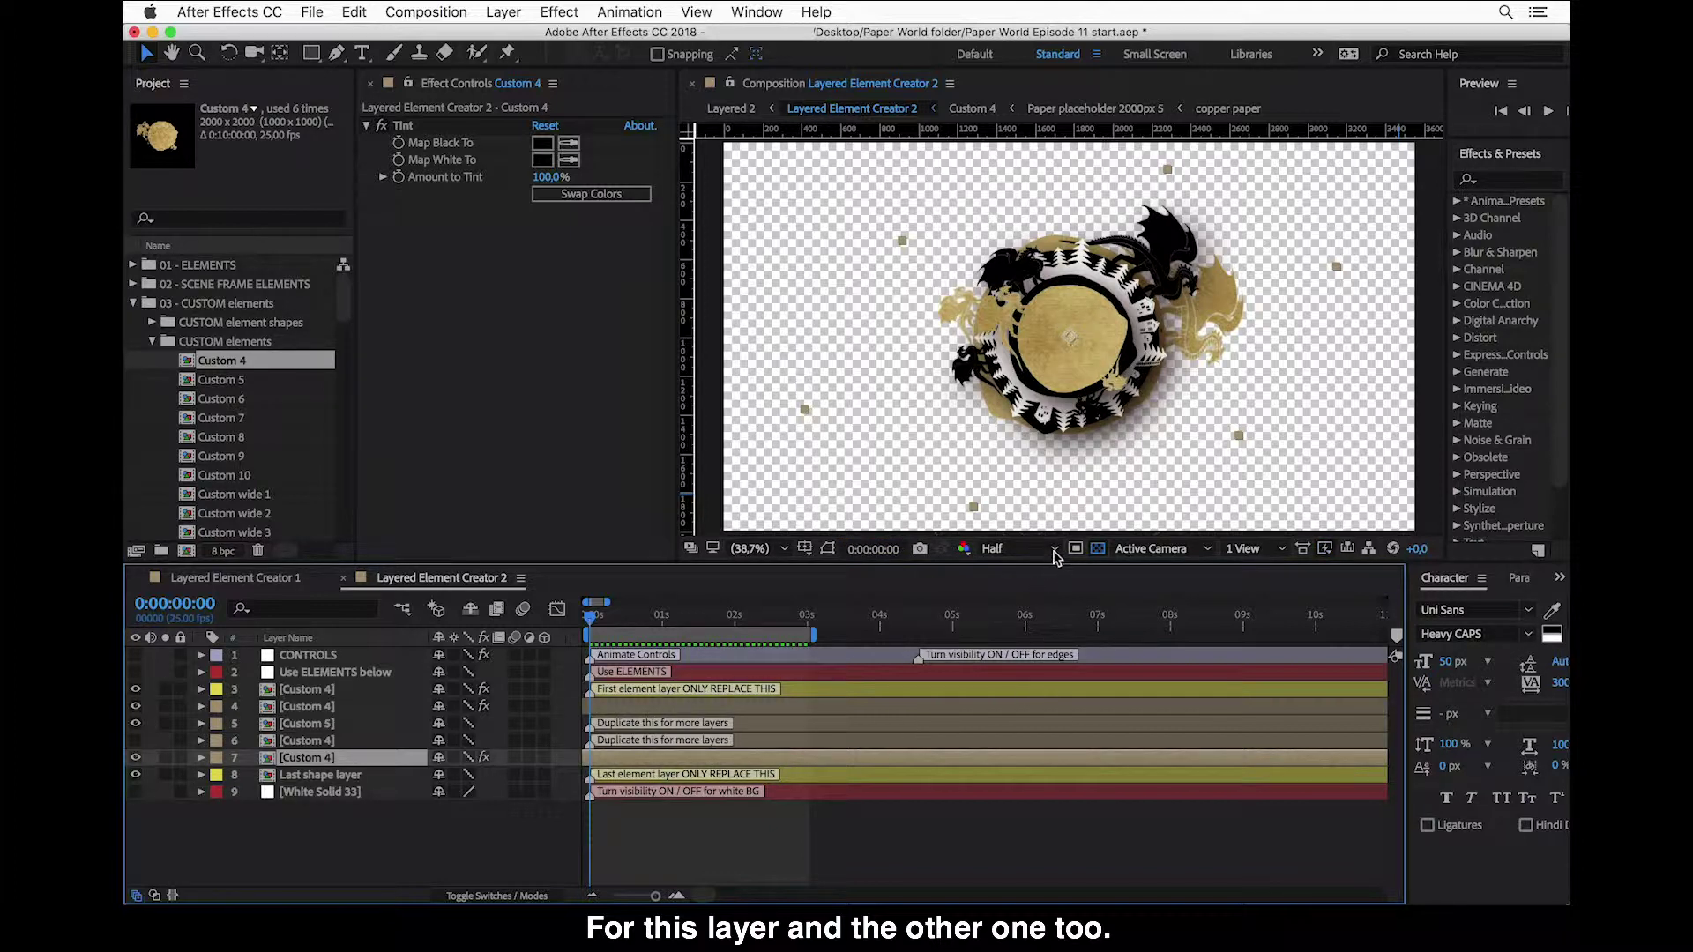
- Preview the offset dragon animation in Layered Element Creator 2 at 50% magnification
left_click(781, 550)
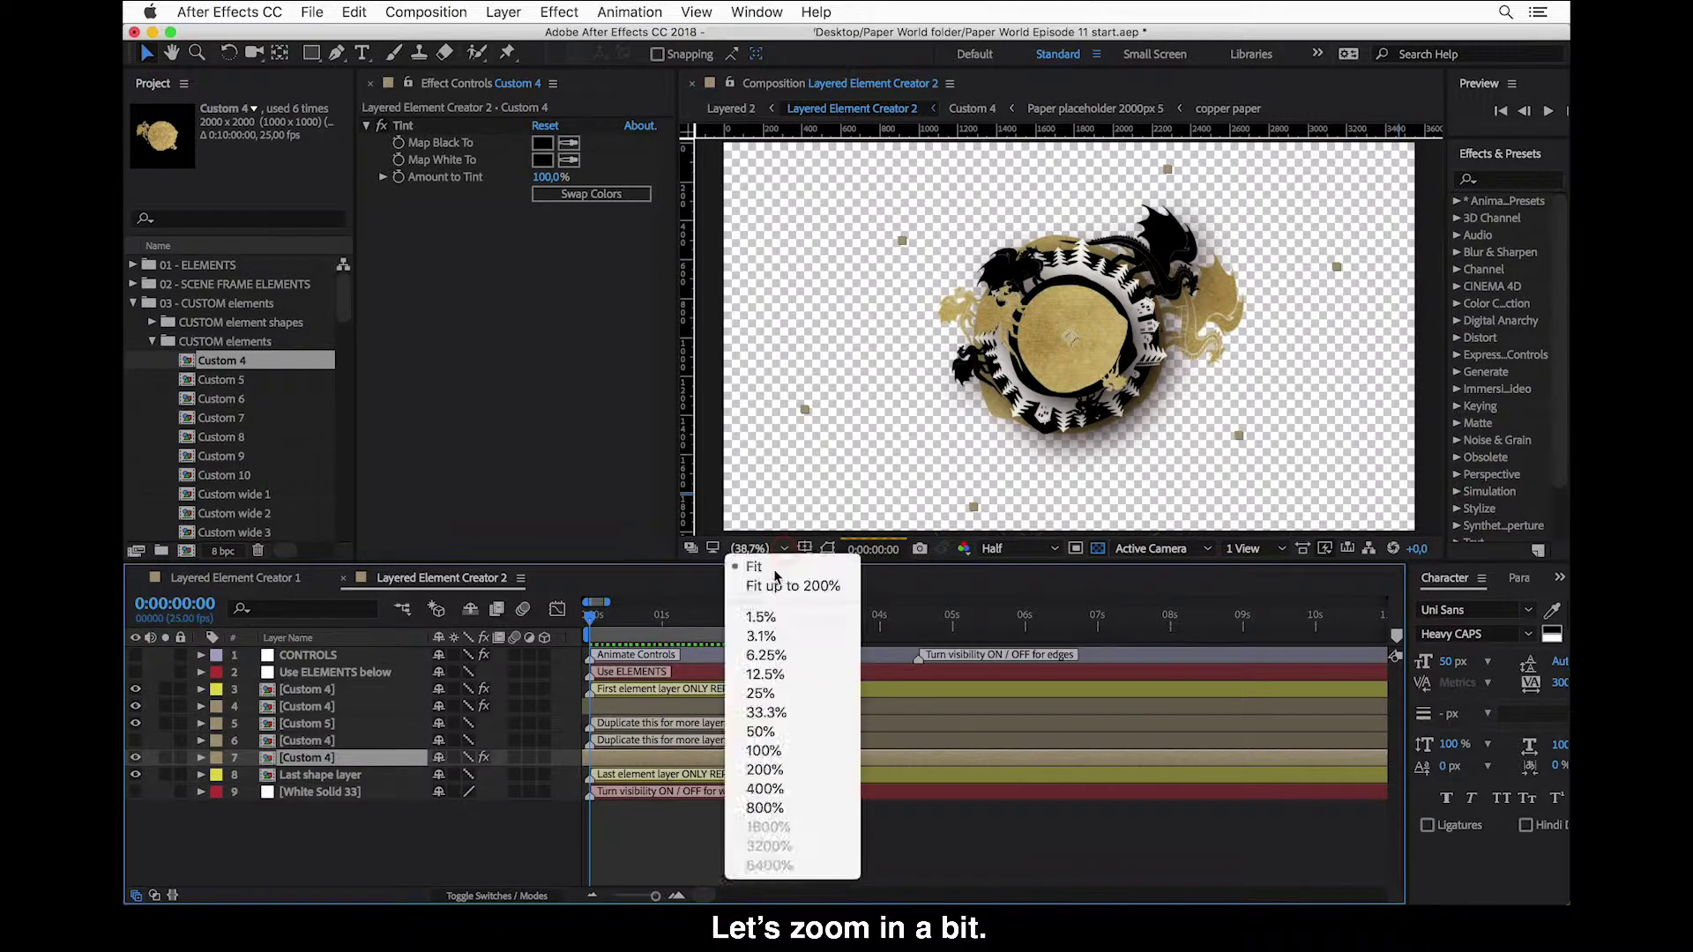
left_click(765, 731)
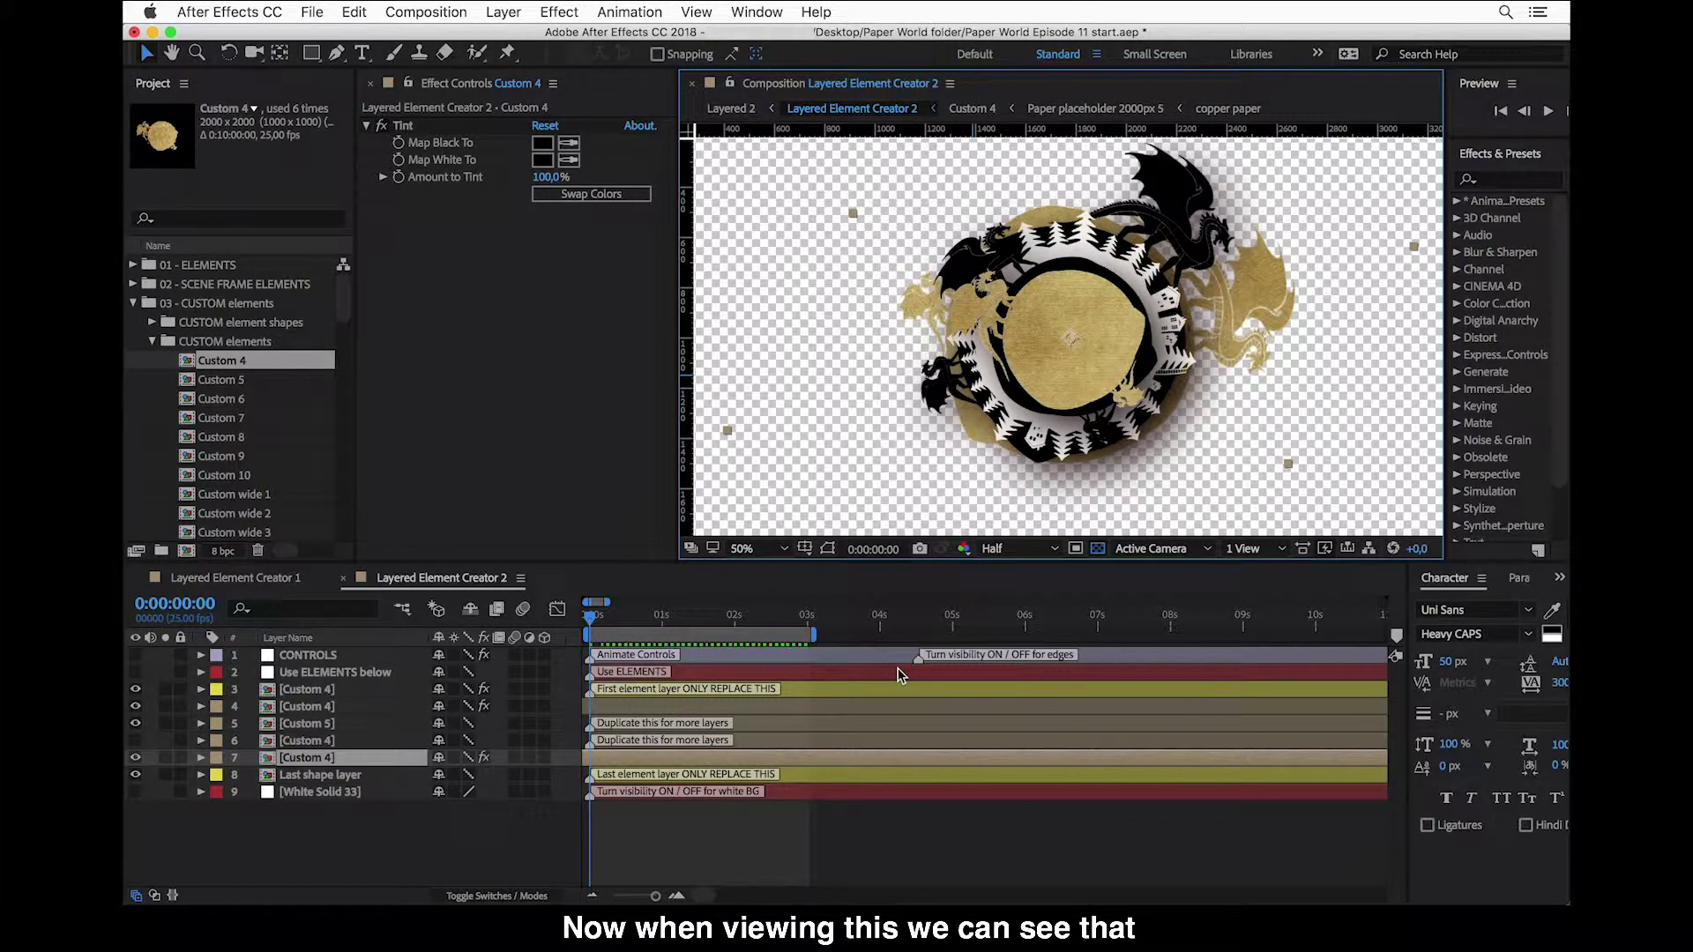
key("space")
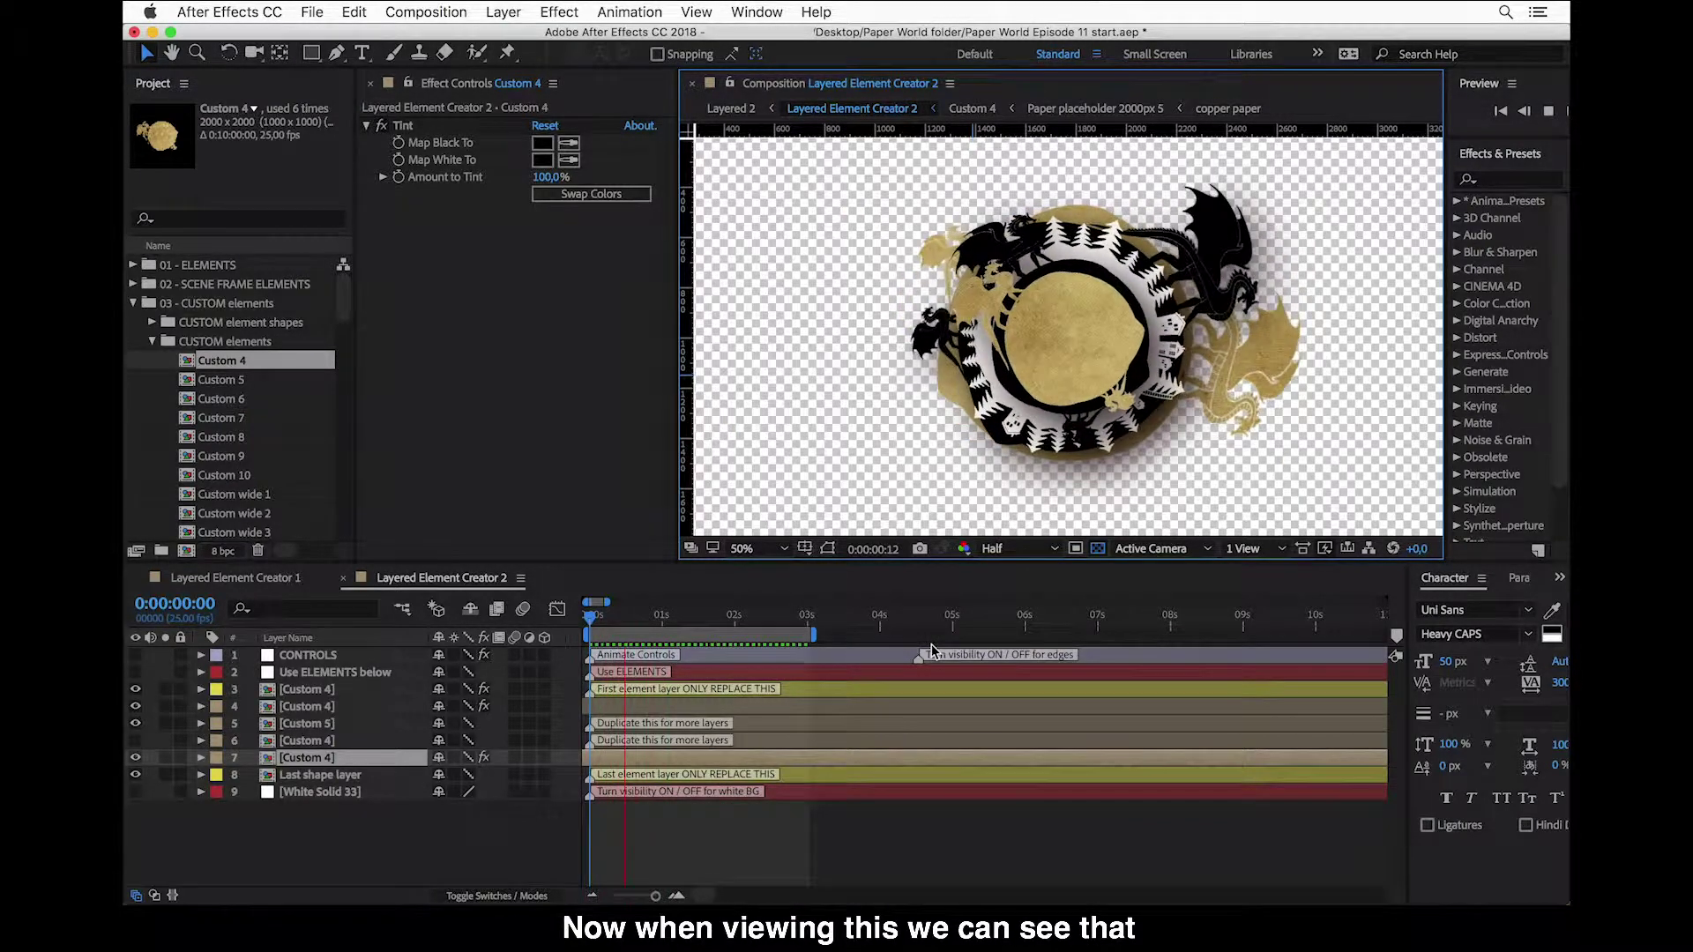